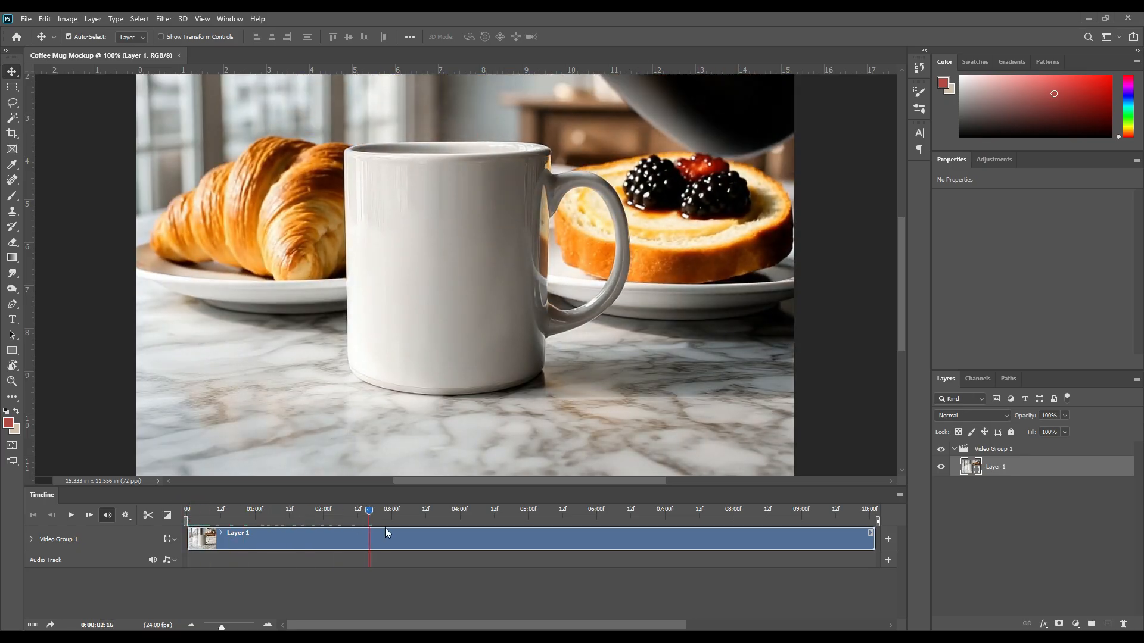
From the first timeline frame, trace a closed Pen tool path around the mug's front, base and outer handle edge, starting at the rim's left end.
{"action": "key", "text": "Home"}
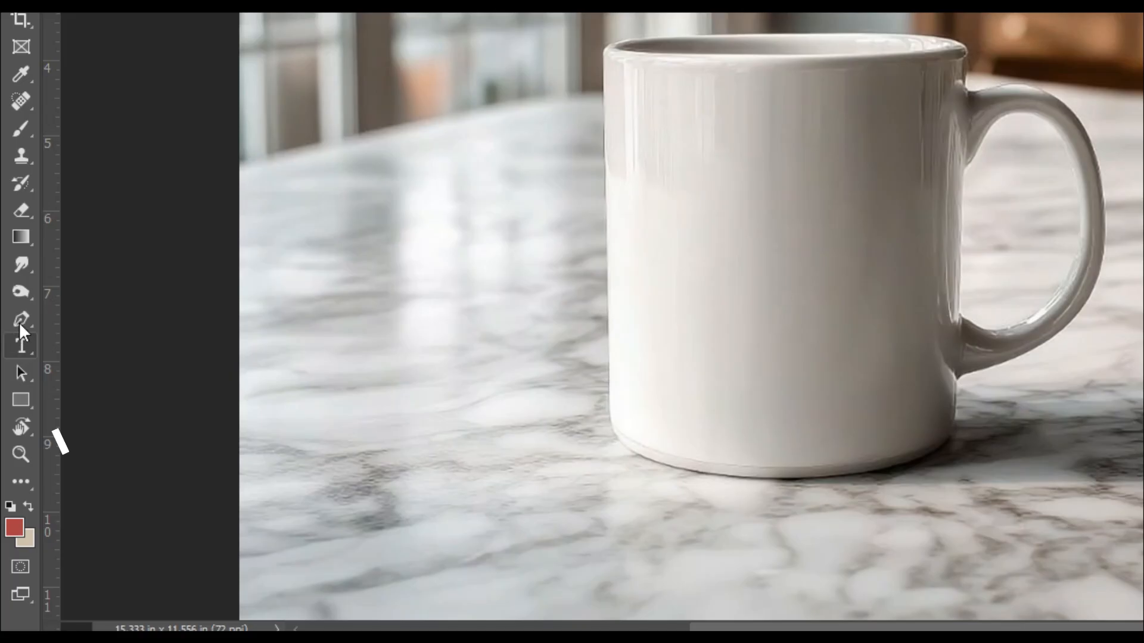
{"action": "right_click", "coordinate": [12, 304]}
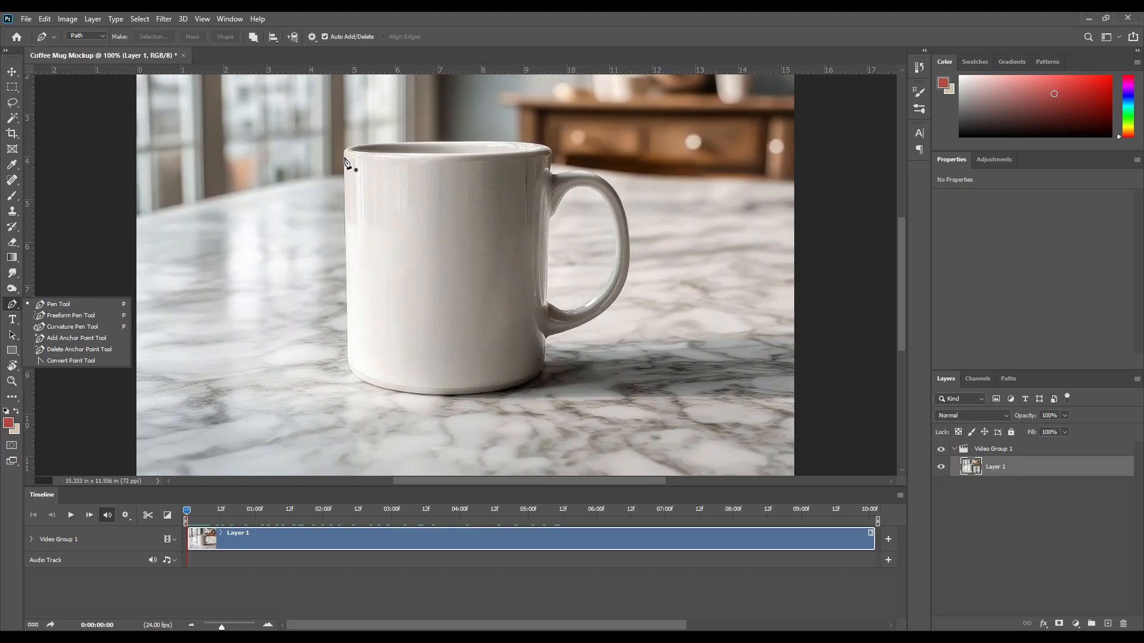
{"action": "left_click_drag", "start_coordinate": [345, 159], "coordinate": [353, 152]}
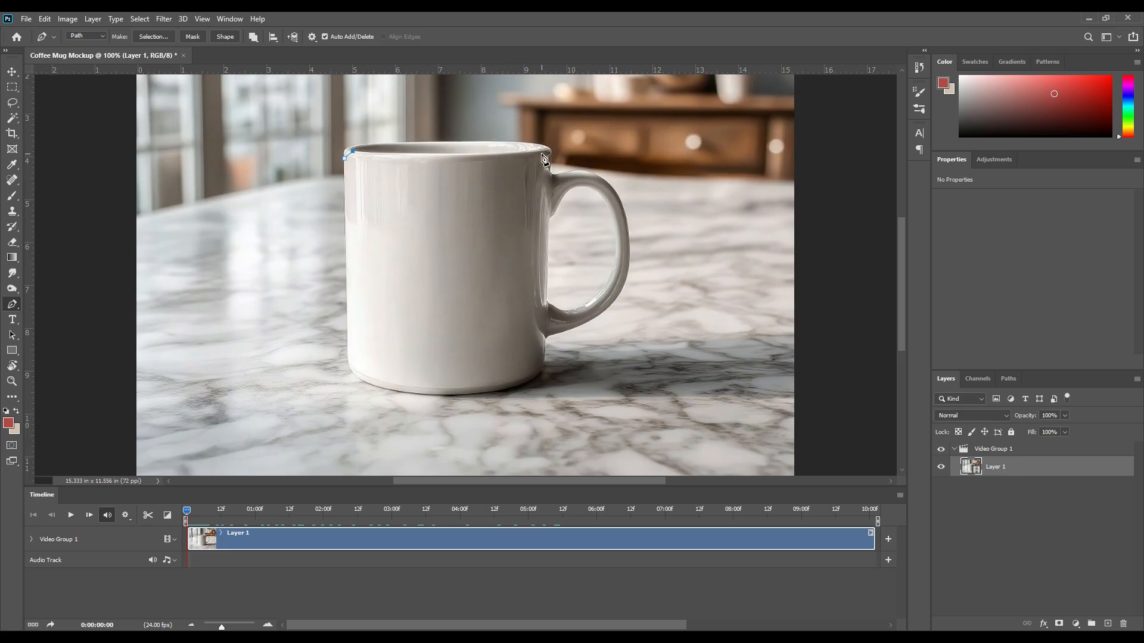
{"action": "left_click", "coordinate": [540, 156]}
{"action": "left_click", "coordinate": [551, 160]}
{"action": "left_click", "coordinate": [561, 174]}
{"action": "left_click", "coordinate": [613, 187]}
{"action": "left_click", "coordinate": [612, 305]}
{"action": "left_click", "coordinate": [563, 331]}
{"action": "left_click", "coordinate": [546, 349]}
{"action": "left_click", "coordinate": [526, 384]}
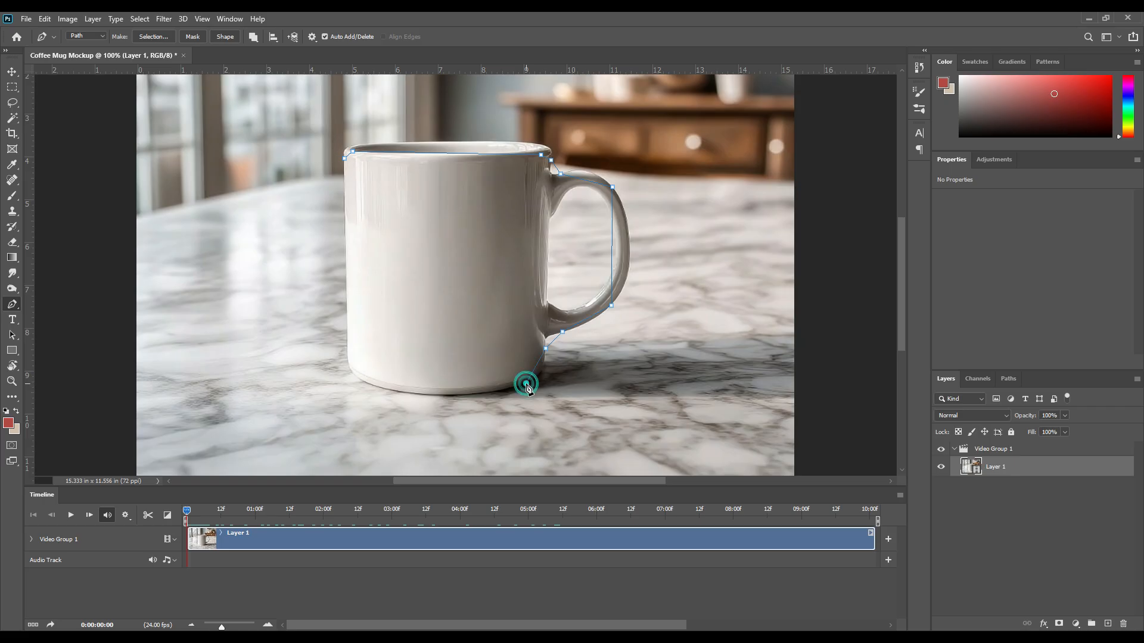
{"action": "left_click", "coordinate": [371, 385]}
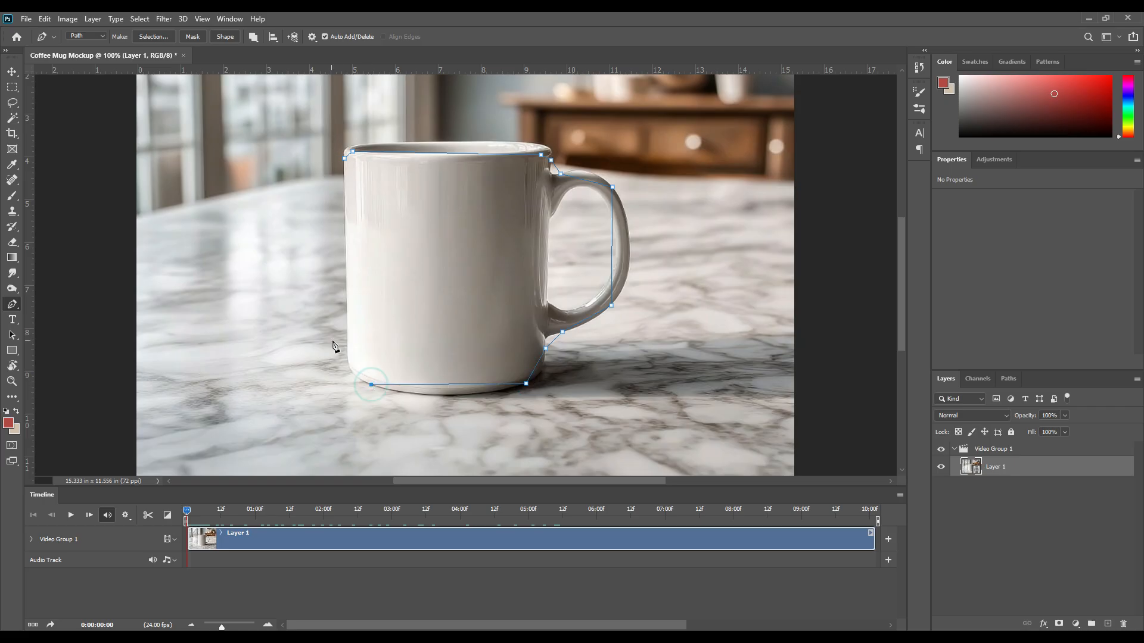
{"action": "left_click", "coordinate": [345, 158]}
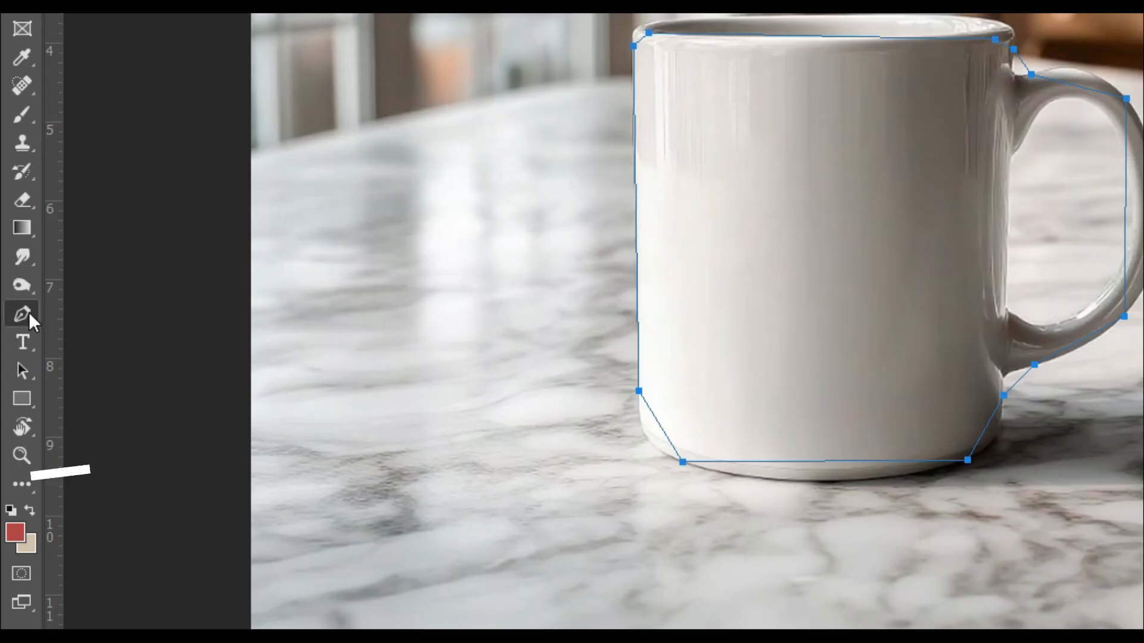
Add and reposition anchor points along the mug's front rim and its corners so the path follows the lower edge of the rim.
{"action": "right_click", "coordinate": [15, 302]}
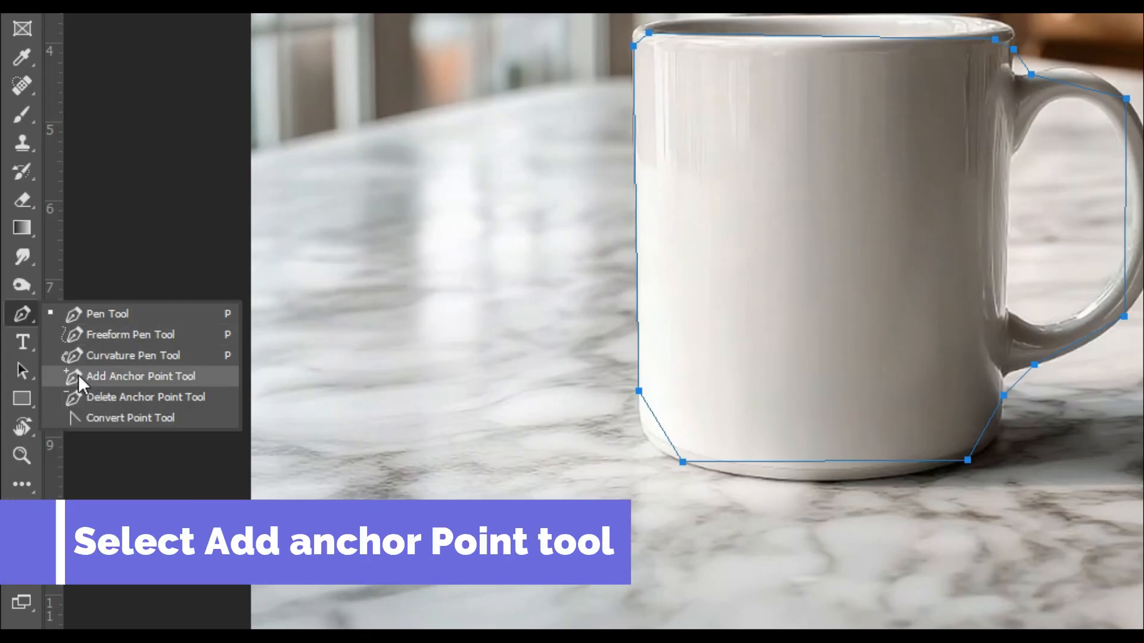
{"action": "left_click", "coordinate": [109, 374]}
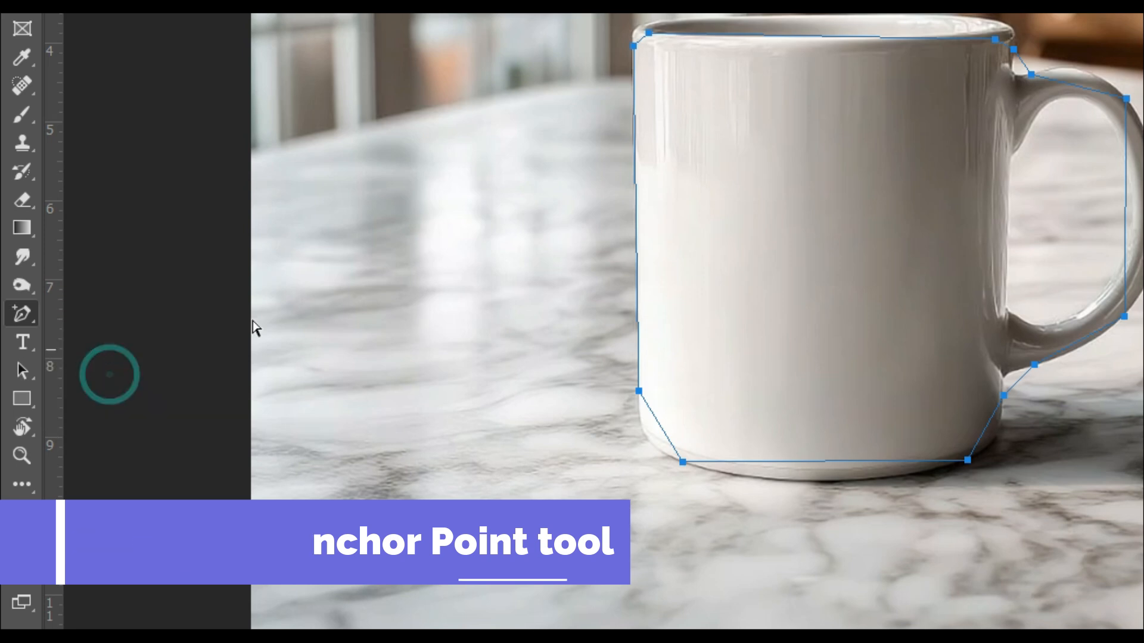
{"action": "left_click_drag", "start_coordinate": [353, 153], "coordinate": [363, 159]}
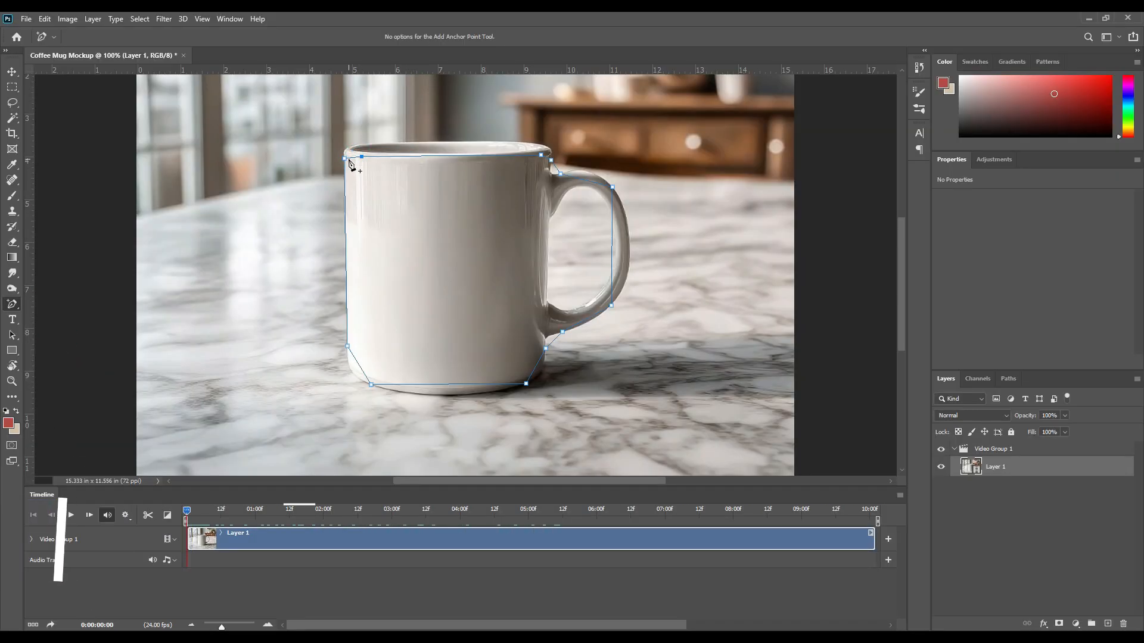
{"action": "left_click", "coordinate": [345, 159]}
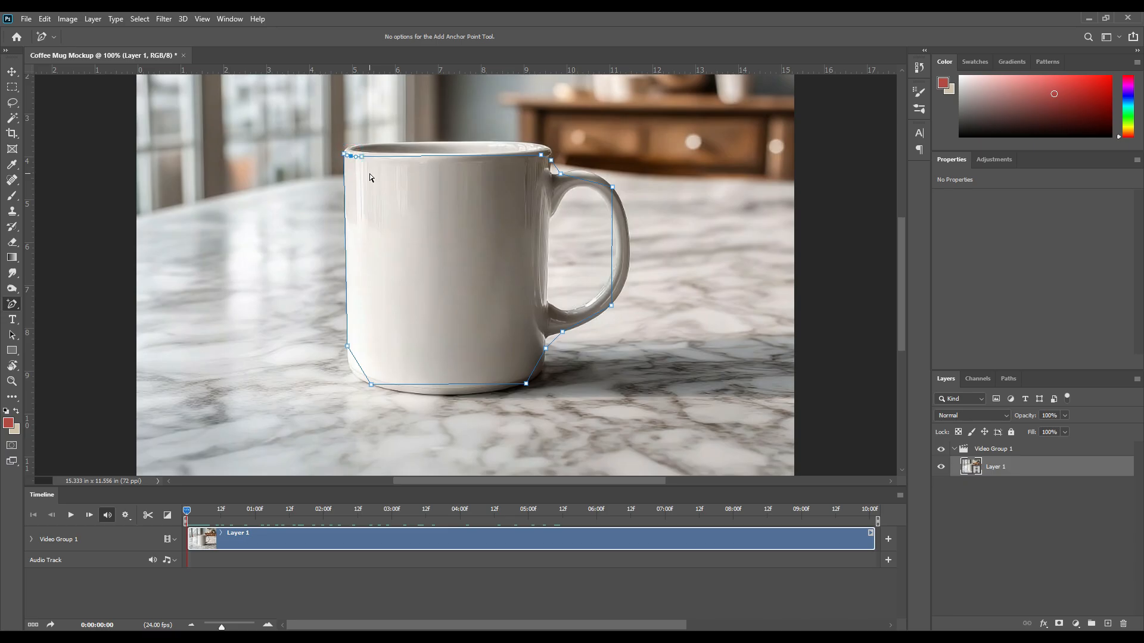
{"action": "left_click", "coordinate": [446, 158]}
{"action": "left_click", "coordinate": [542, 156]}
{"action": "left_click", "coordinate": [545, 157]}
{"action": "left_click", "coordinate": [555, 168]}
{"action": "left_click", "coordinate": [445, 161]}
{"action": "left_click", "coordinate": [362, 158]}
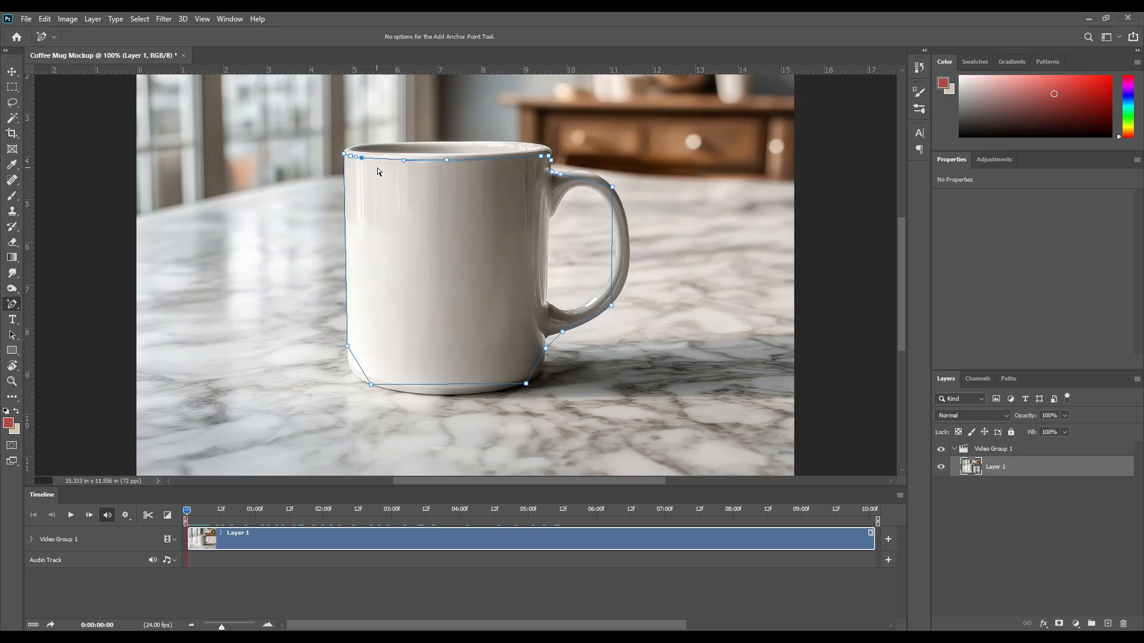
{"action": "left_click", "coordinate": [446, 160]}
Add and adjust anchor points so the path follows the handle's outer curve and the mug's lower right side.
{"action": "left_click", "coordinate": [586, 173]}
{"action": "left_click", "coordinate": [611, 251]}
{"action": "left_click_drag", "start_coordinate": [611, 252], "coordinate": [633, 213]}
{"action": "left_click", "coordinate": [626, 283]}
{"action": "left_click", "coordinate": [583, 322]}
{"action": "left_click", "coordinate": [555, 342]}
{"action": "key", "text": "ctrl+z"}
{"action": "left_click", "coordinate": [537, 366]}
Curve the path along the mug's base and lower left corner, and refine the curve at the middle of the rim.
{"action": "left_click_drag", "start_coordinate": [450, 384], "coordinate": [450, 399]}
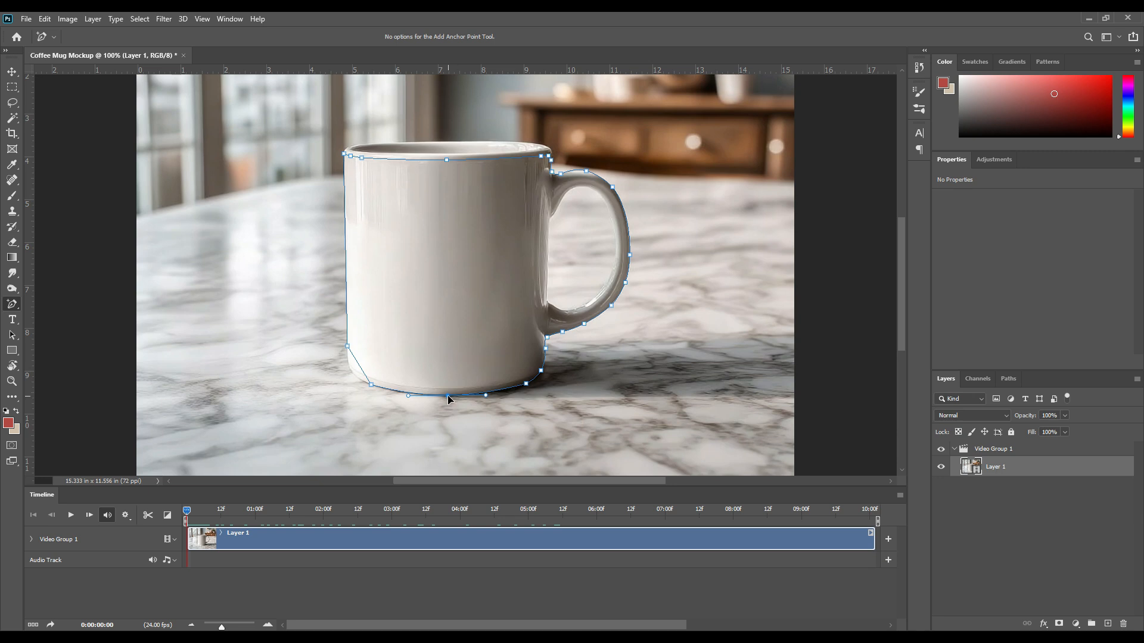
{"action": "left_click", "coordinate": [357, 363]}
{"action": "left_click_drag", "start_coordinate": [358, 366], "coordinate": [350, 372]}
{"action": "left_click", "coordinate": [447, 161]}
{"action": "left_click", "coordinate": [493, 160]}
{"action": "left_click_drag", "start_coordinate": [502, 163], "coordinate": [504, 163]}
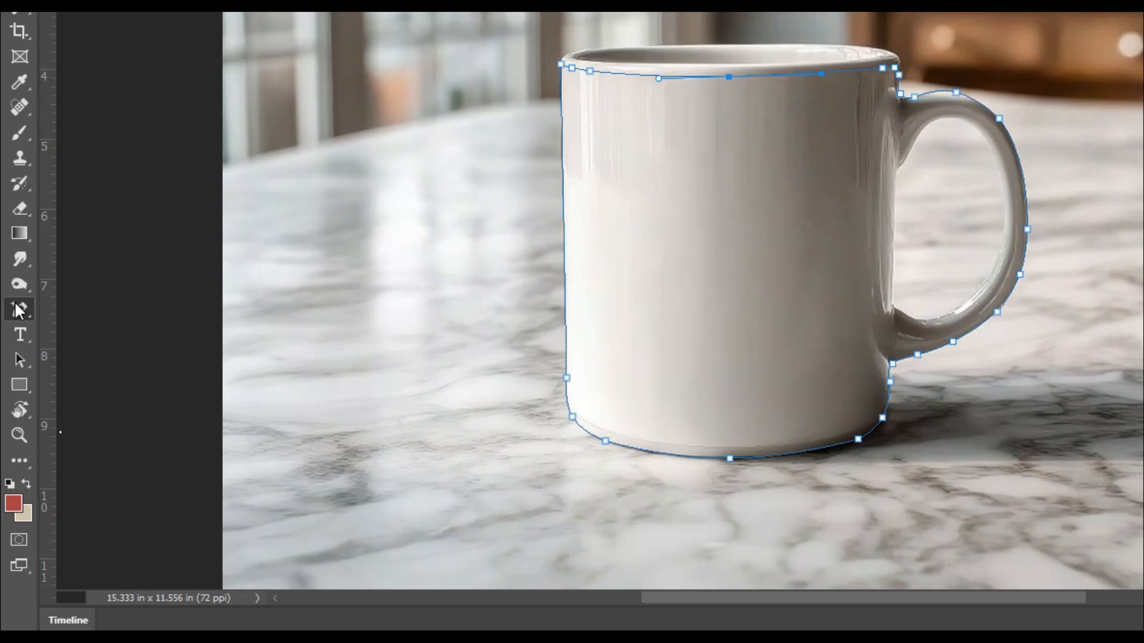
Convert the finished mug path into a filled shape layer with the Pen Tool.
{"action": "left_click", "coordinate": [12, 304]}
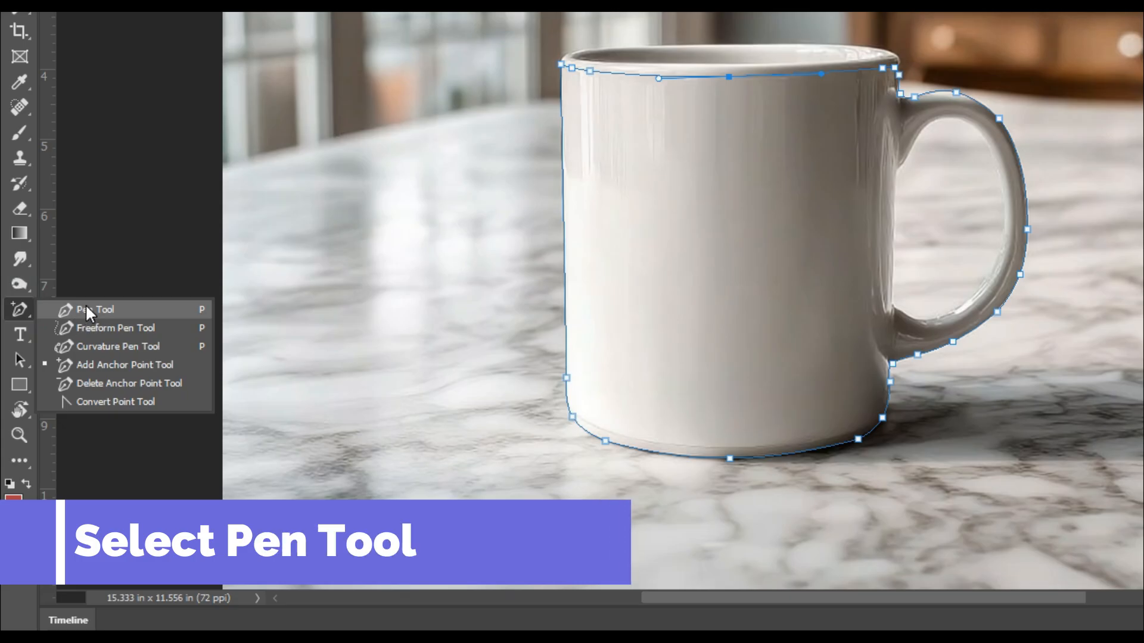
{"action": "left_click", "coordinate": [86, 306]}
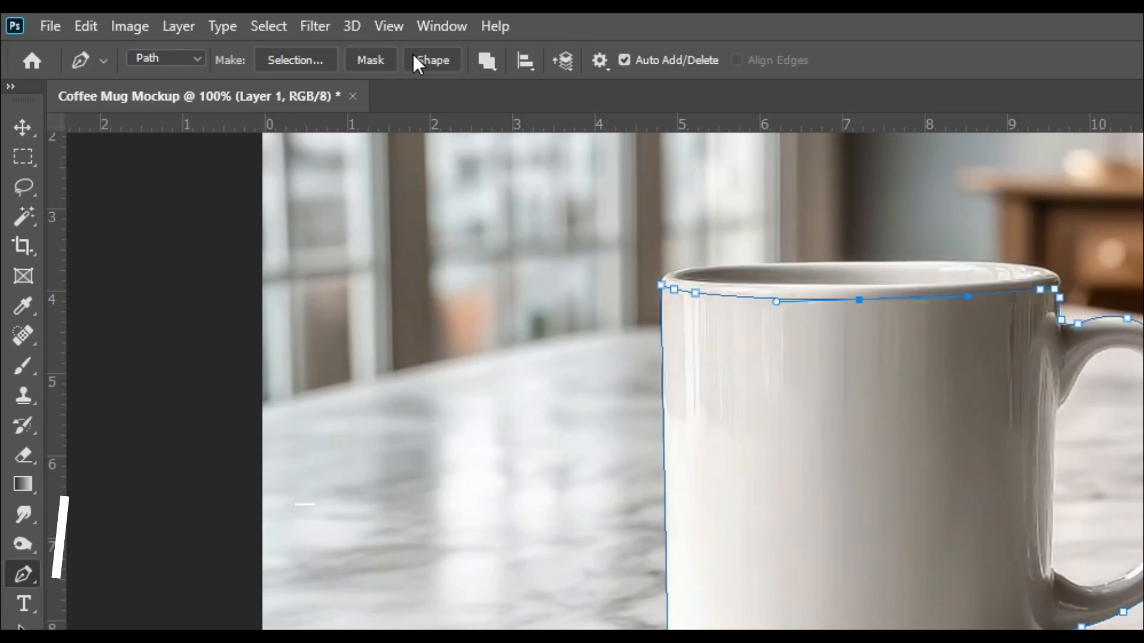
{"action": "left_click", "coordinate": [424, 58]}
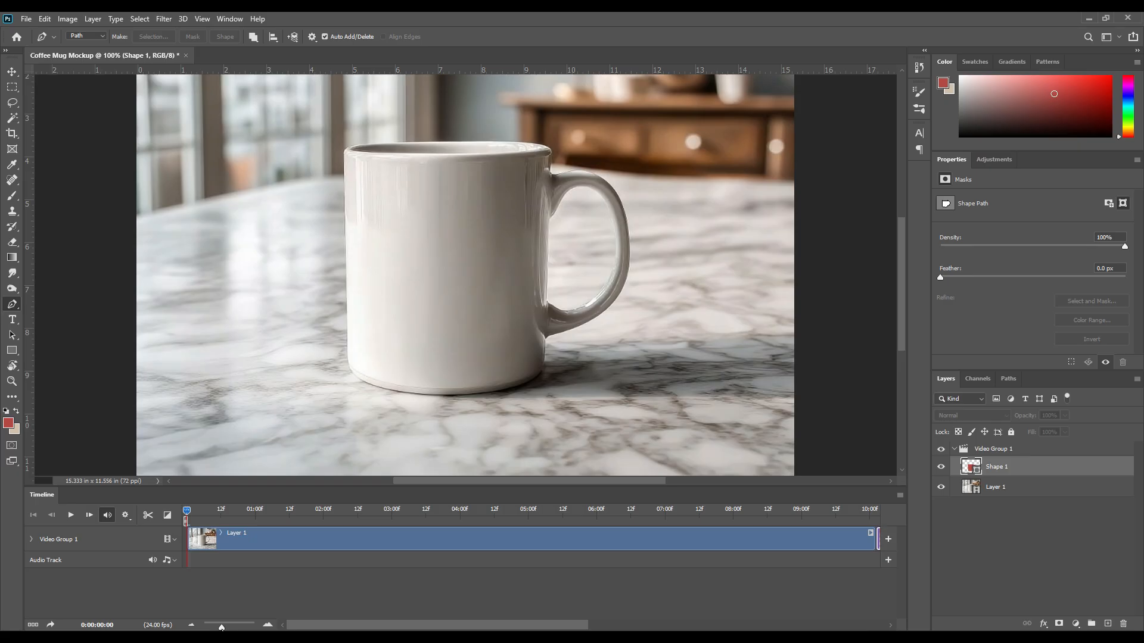
Move the Shape 1 layer above Video Group 1 and align its timeline clip with the full length of the Layer 1 clip.
{"action": "left_click_drag", "start_coordinate": [221, 626], "coordinate": [215, 627]}
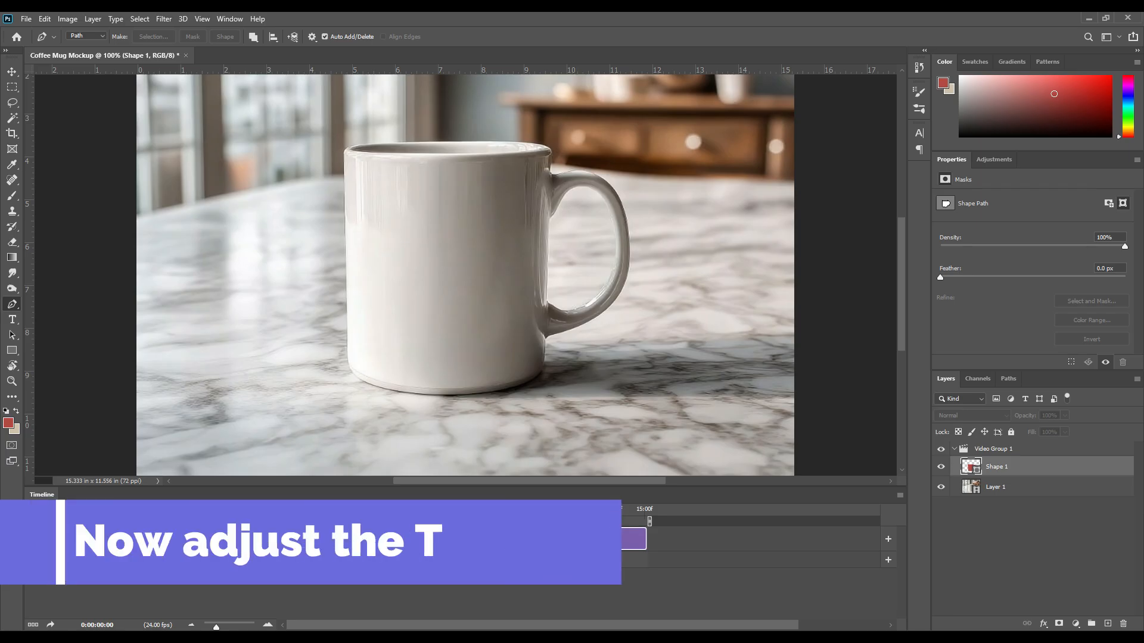
{"action": "left_click_drag", "start_coordinate": [1031, 471], "coordinate": [1030, 446]}
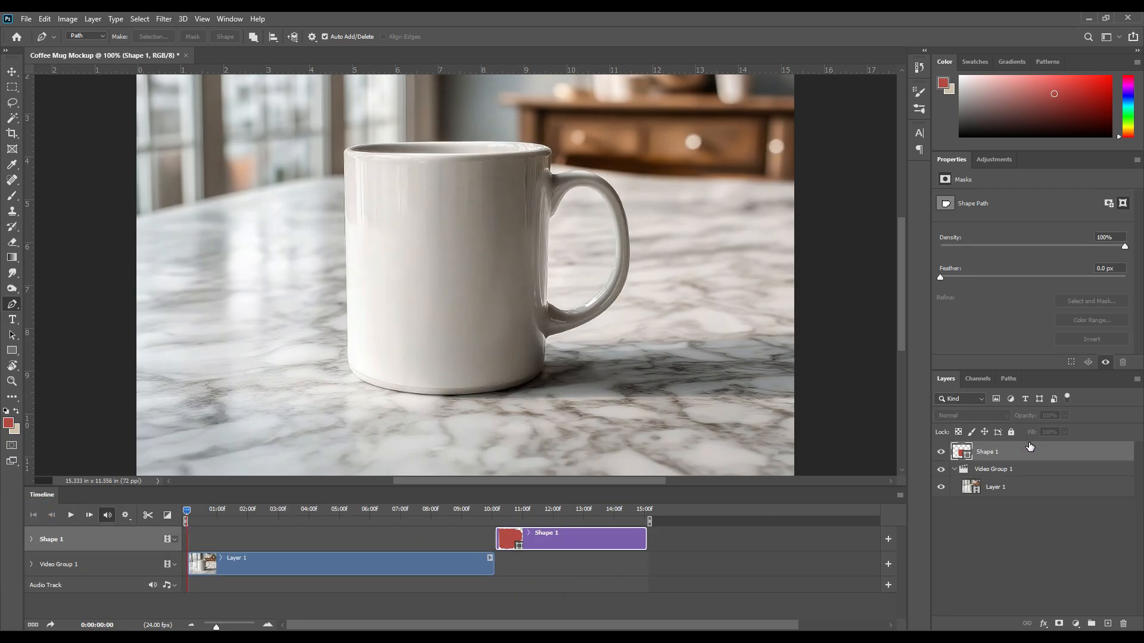
{"action": "left_click_drag", "start_coordinate": [581, 538], "coordinate": [491, 539]}
Reduce the Shape 1 layer's opacity to 78%.
{"action": "left_click_drag", "start_coordinate": [1020, 422], "coordinate": [1015, 417]}
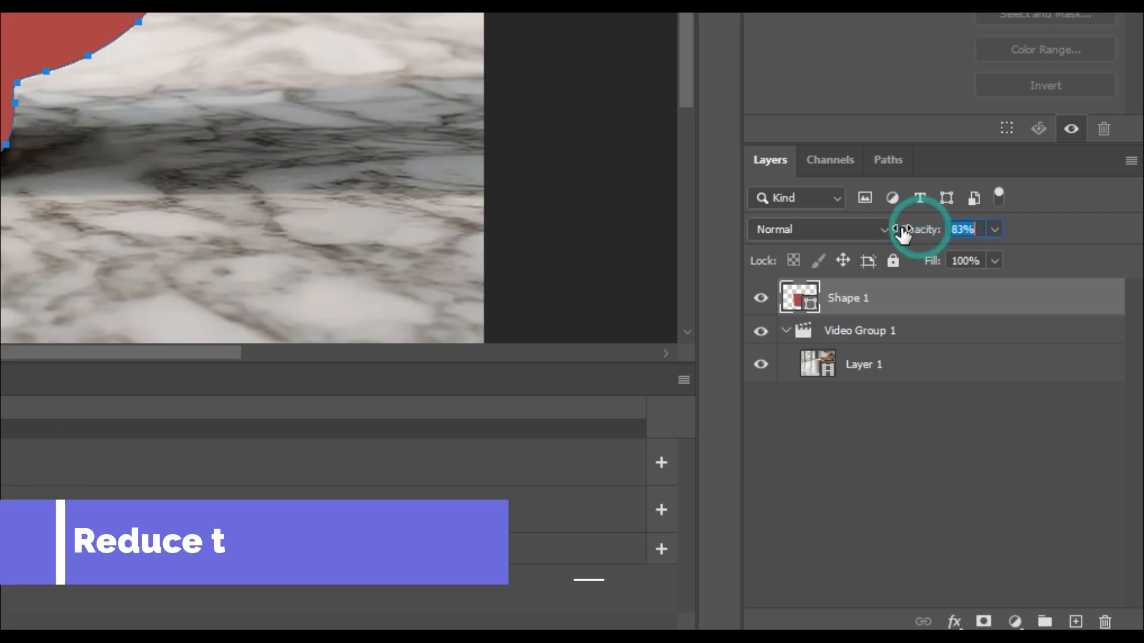
{"action": "left_click_drag", "start_coordinate": [915, 235], "coordinate": [910, 236]}
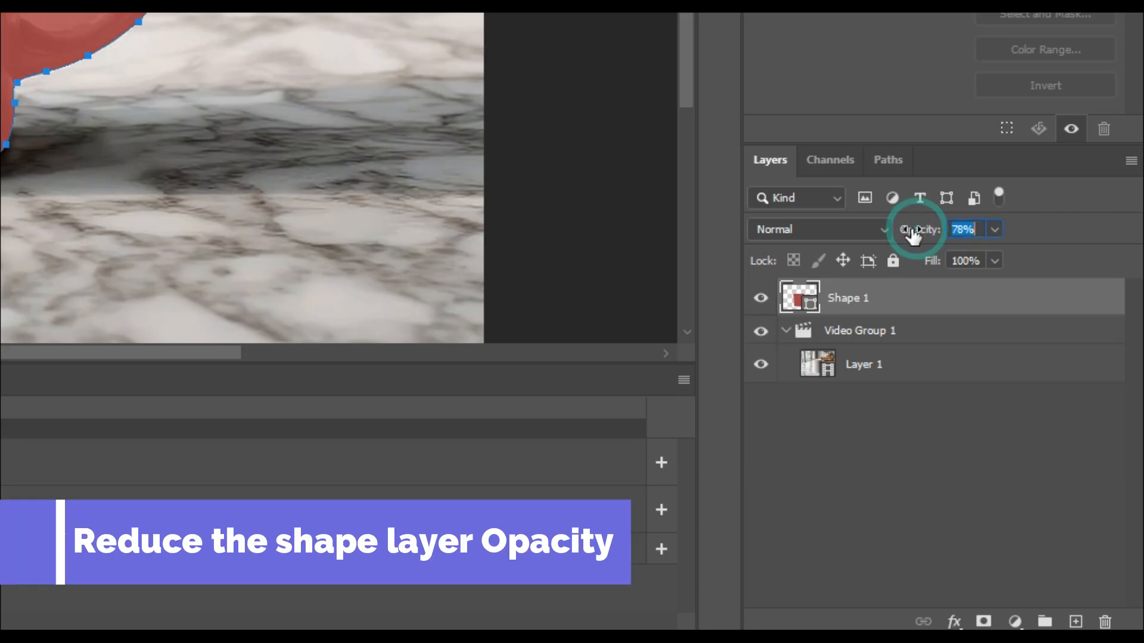
Cut a rough five-point opening inside the handle out of Shape 1, using the Pen tool in Subtract Front Shape mode.
{"action": "left_click", "coordinate": [868, 365]}
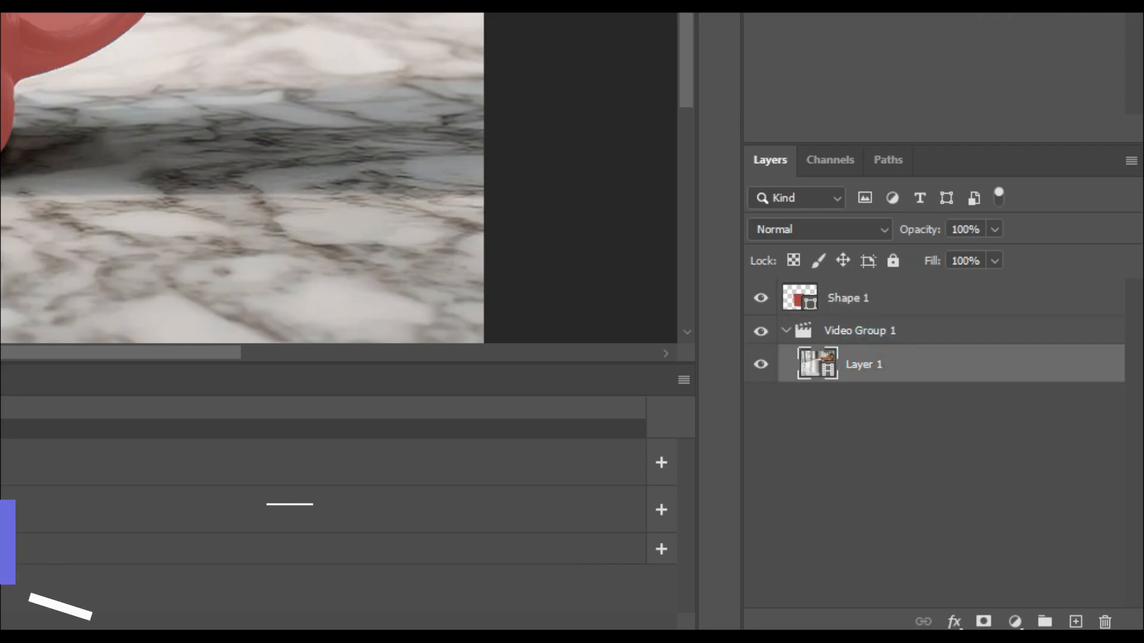
{"action": "left_click", "coordinate": [14, 307]}
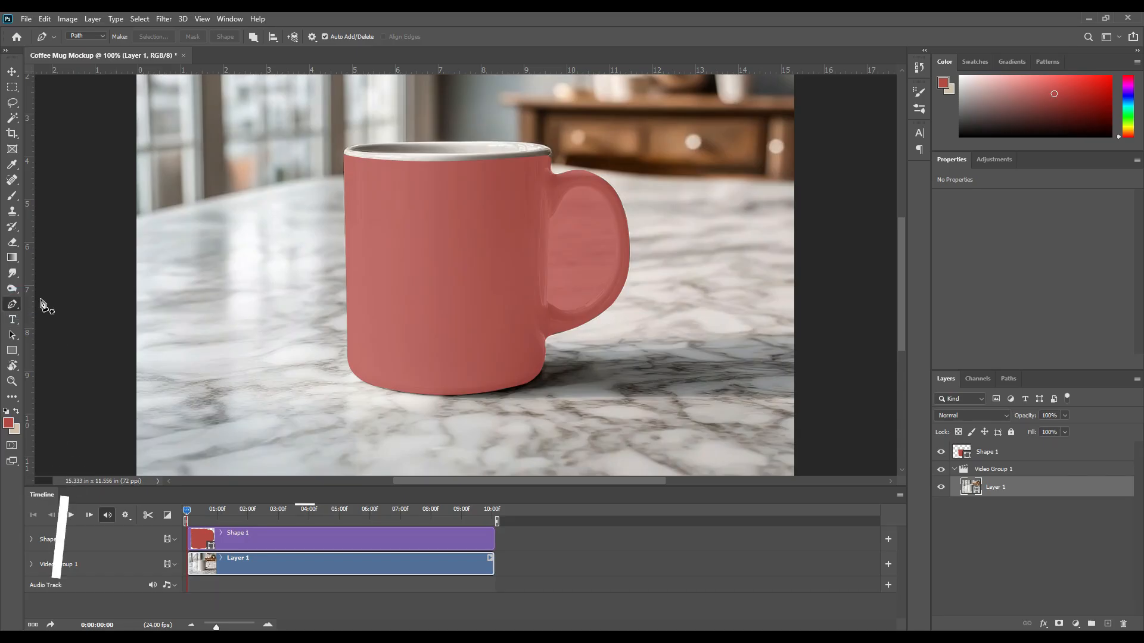
{"action": "left_click", "coordinate": [467, 58]}
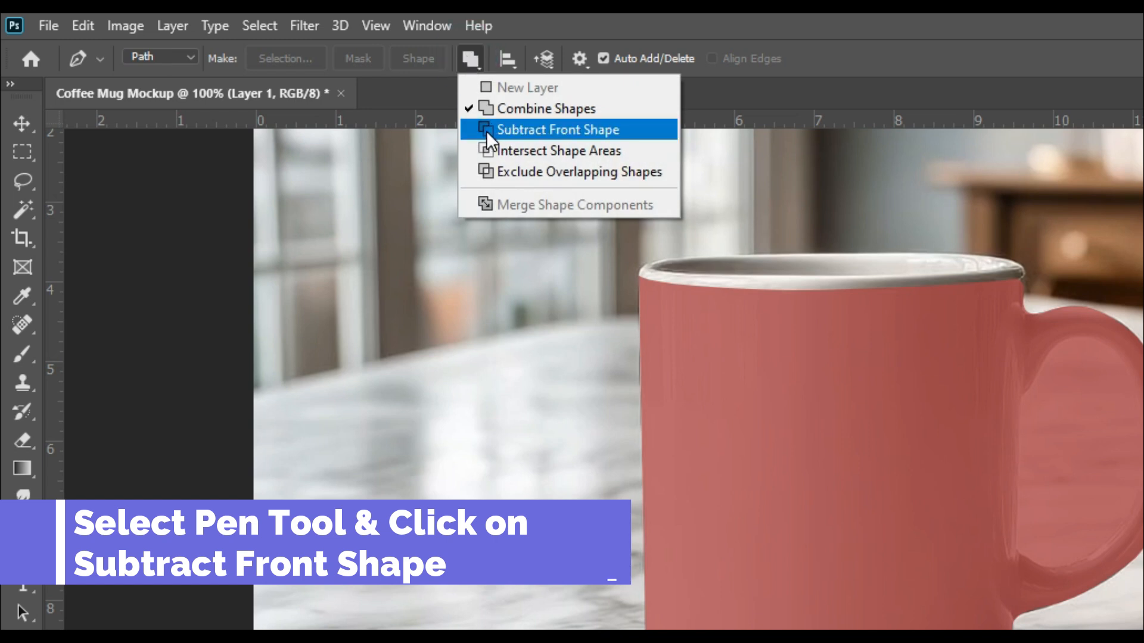
{"action": "left_click", "coordinate": [501, 127]}
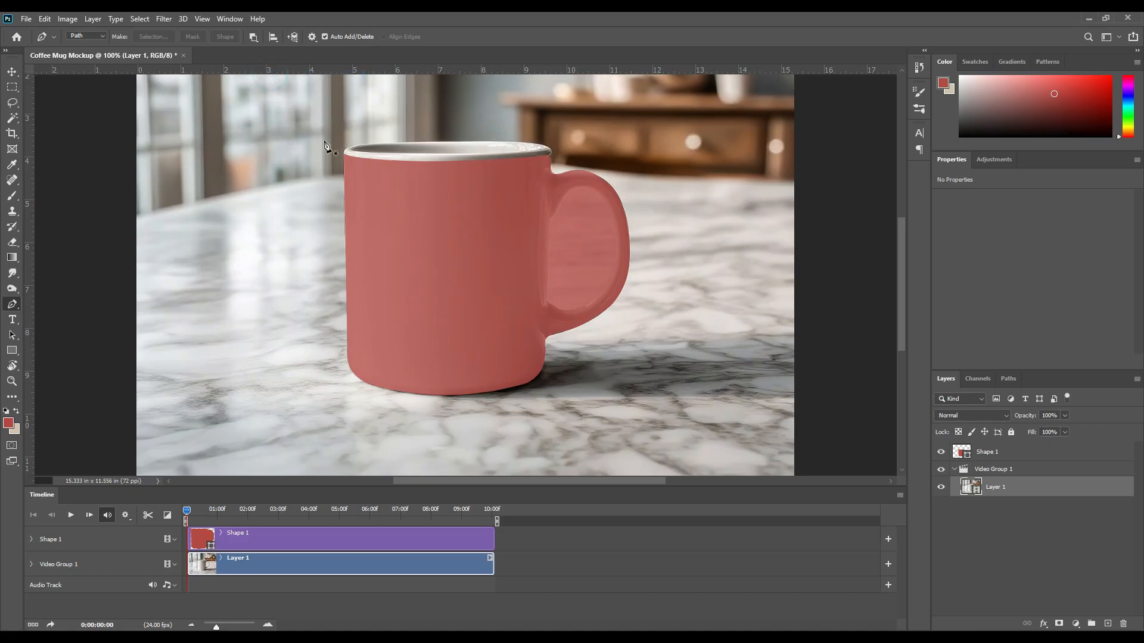
{"action": "left_click", "coordinate": [999, 453]}
{"action": "left_click", "coordinate": [555, 210]}
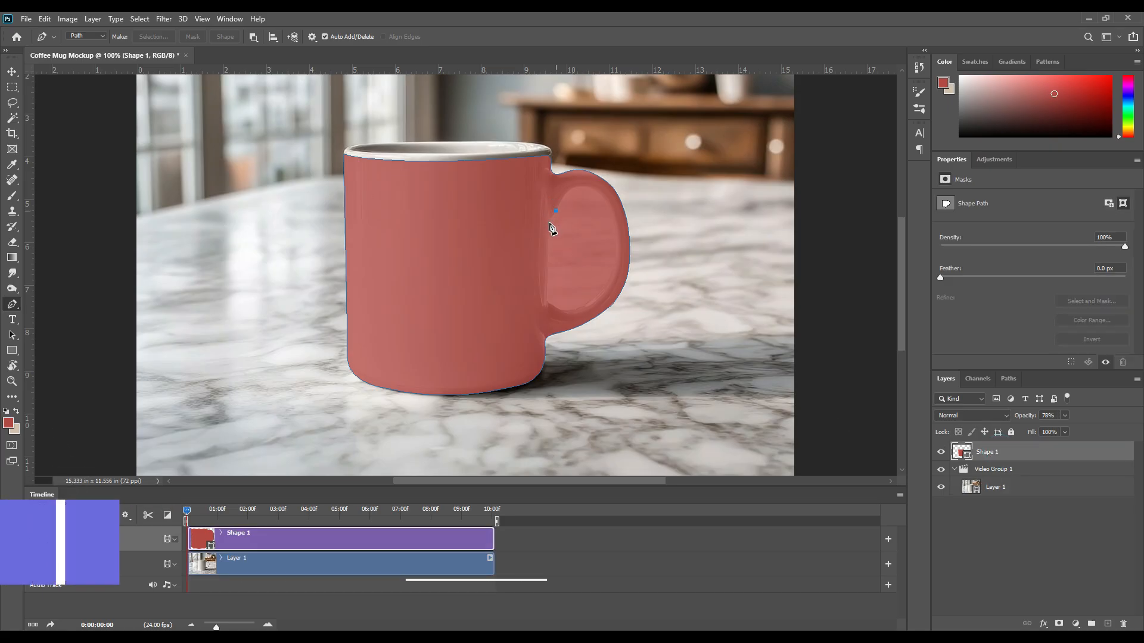
{"action": "left_click", "coordinate": [550, 223]}
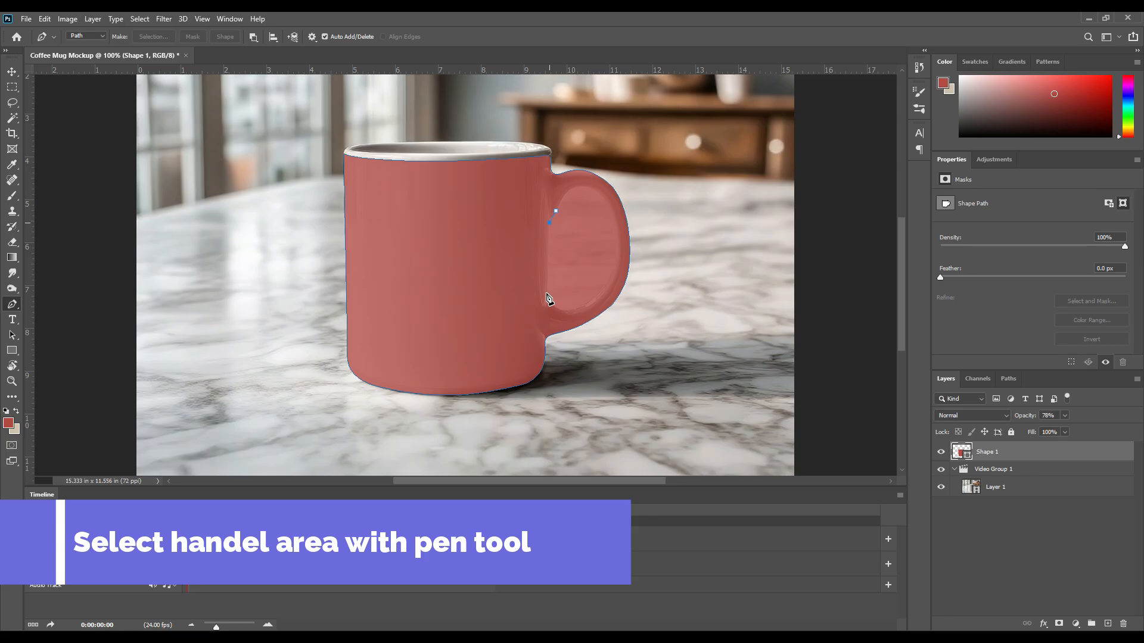
{"action": "left_click", "coordinate": [546, 293]}
{"action": "left_click", "coordinate": [569, 311]}
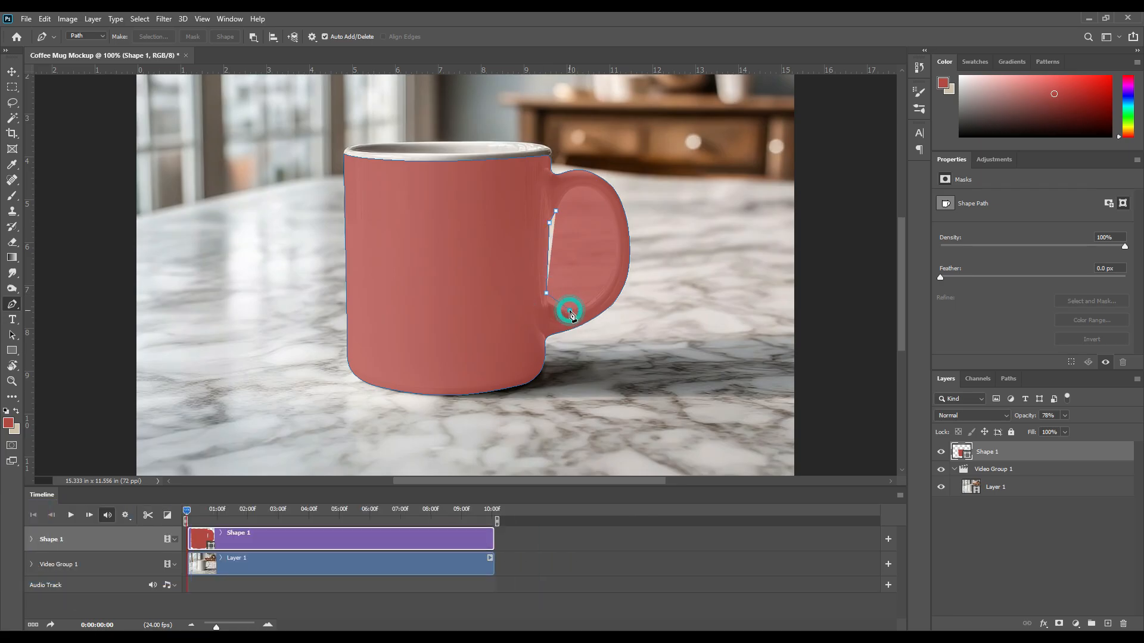
{"action": "left_click", "coordinate": [614, 238]}
{"action": "left_click", "coordinate": [556, 212]}
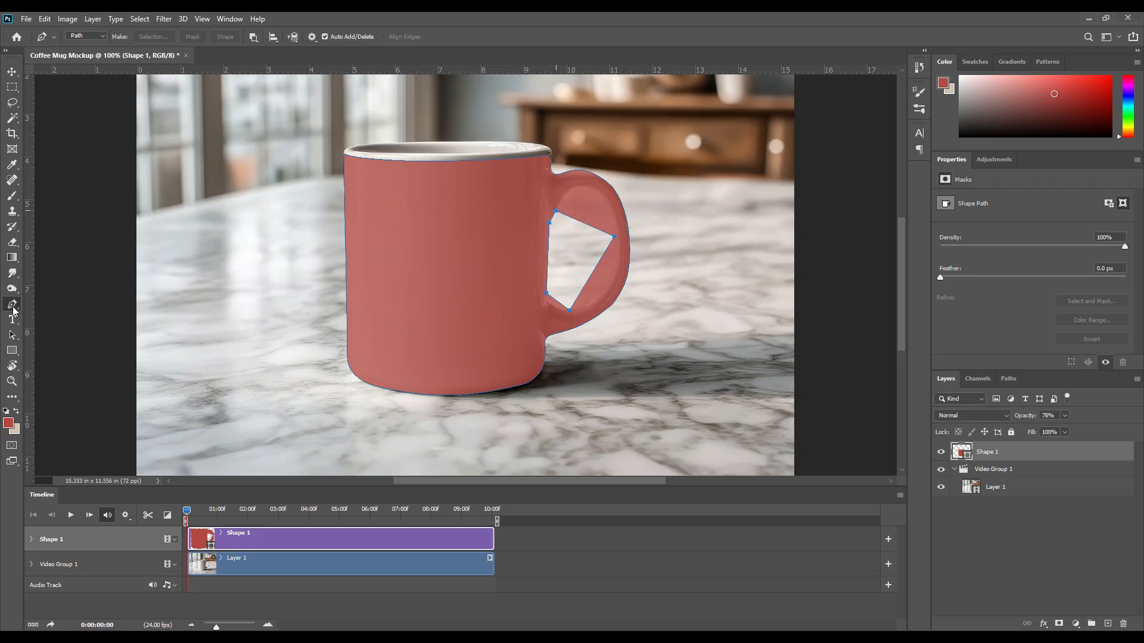
Add and adjust anchor points on the subtracted path so it follows the upper inner curve of the handle.
{"action": "right_click", "coordinate": [13, 307]}
{"action": "right_click", "coordinate": [12, 306]}
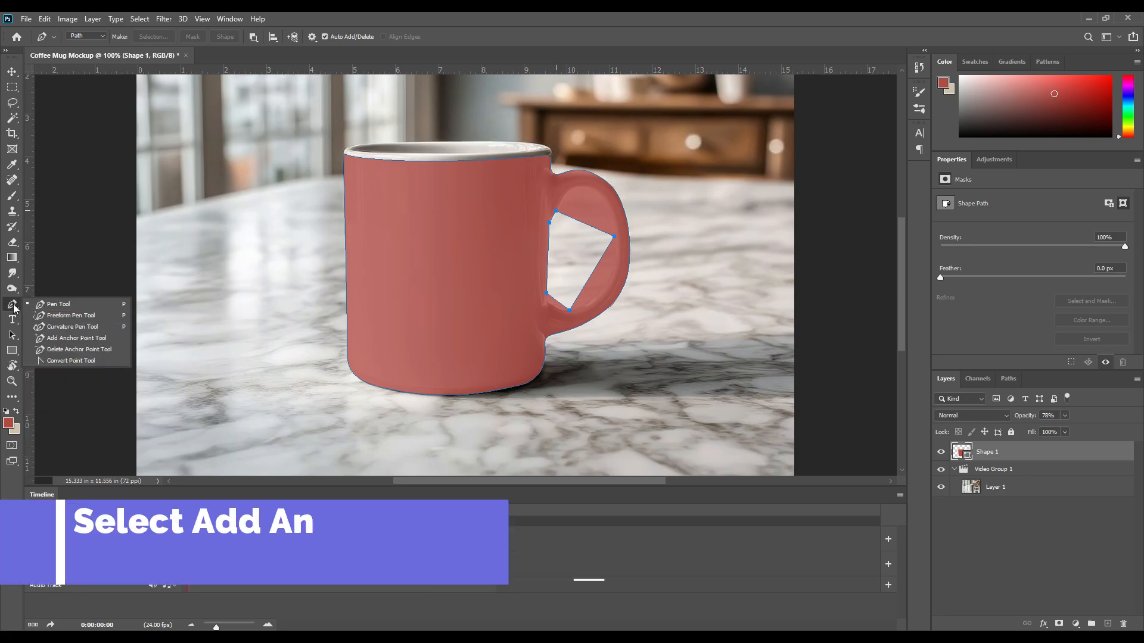
{"action": "left_click", "coordinate": [52, 339]}
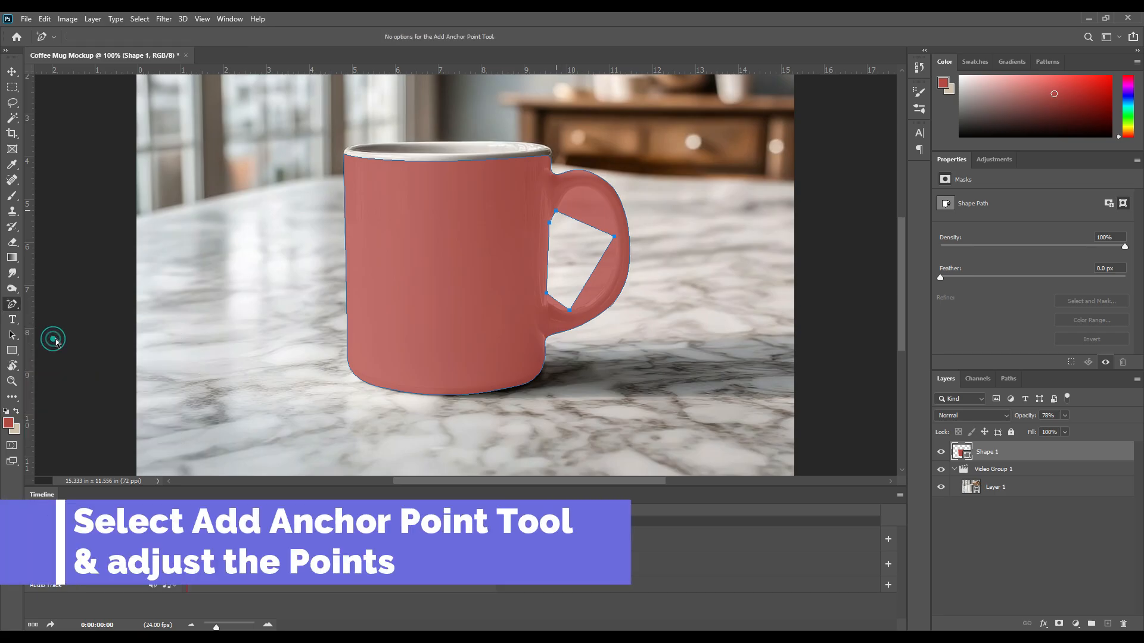
{"action": "left_click", "coordinate": [582, 224]}
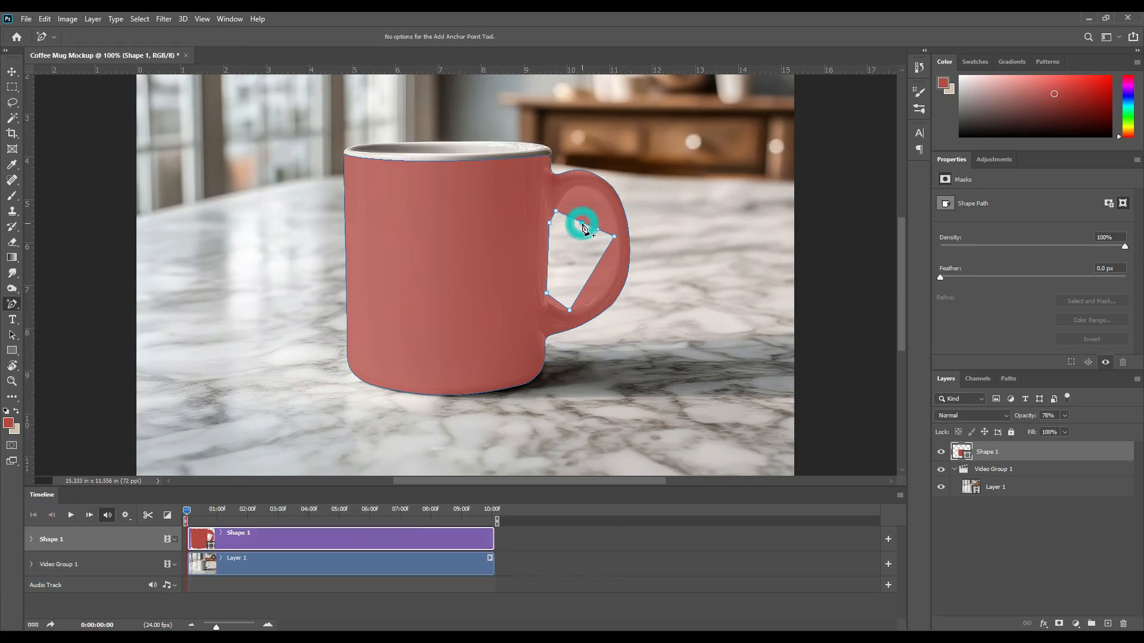
{"action": "left_click_drag", "start_coordinate": [583, 223], "coordinate": [620, 203]}
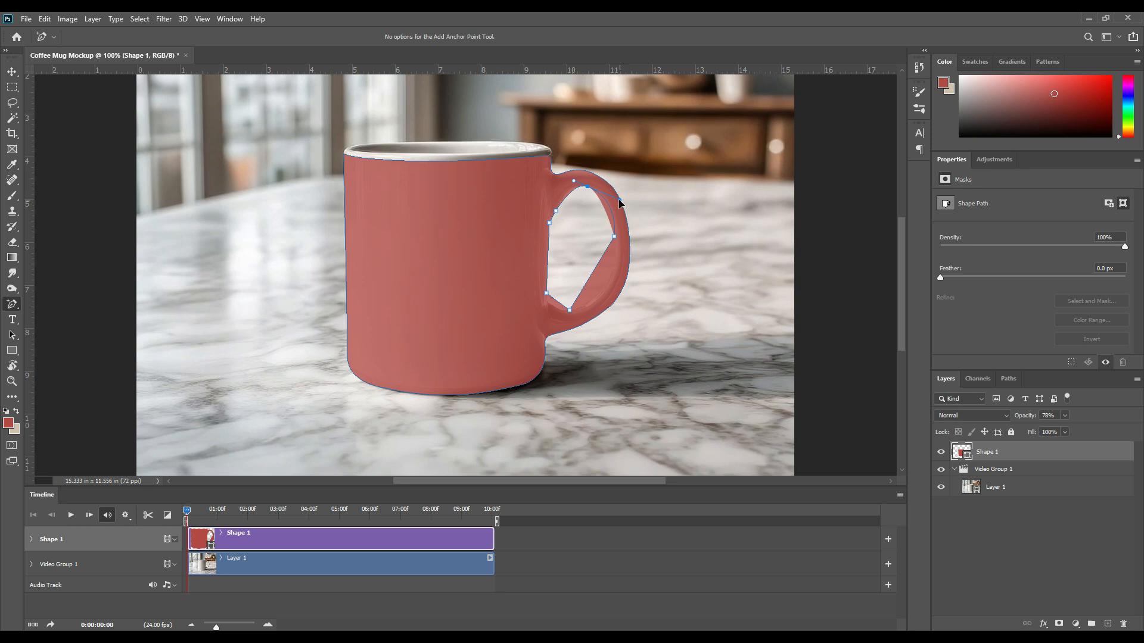
{"action": "left_click", "coordinate": [564, 201]}
{"action": "left_click", "coordinate": [571, 192]}
{"action": "left_click", "coordinate": [581, 185]}
Reduce the Shape 1 layer's opacity to 4% so the handle's real edges can be traced.
{"action": "key", "text": "ctrl+plus"}
{"action": "left_click_drag", "start_coordinate": [684, 188], "coordinate": [602, 257]}
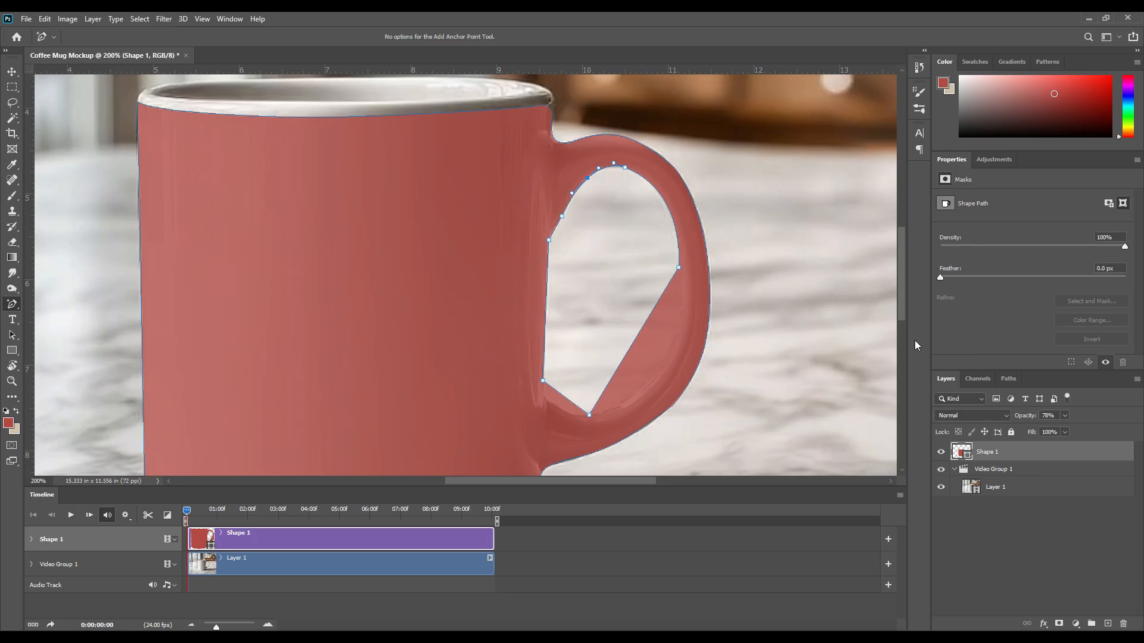
{"action": "left_click_drag", "start_coordinate": [1037, 415], "coordinate": [992, 413]}
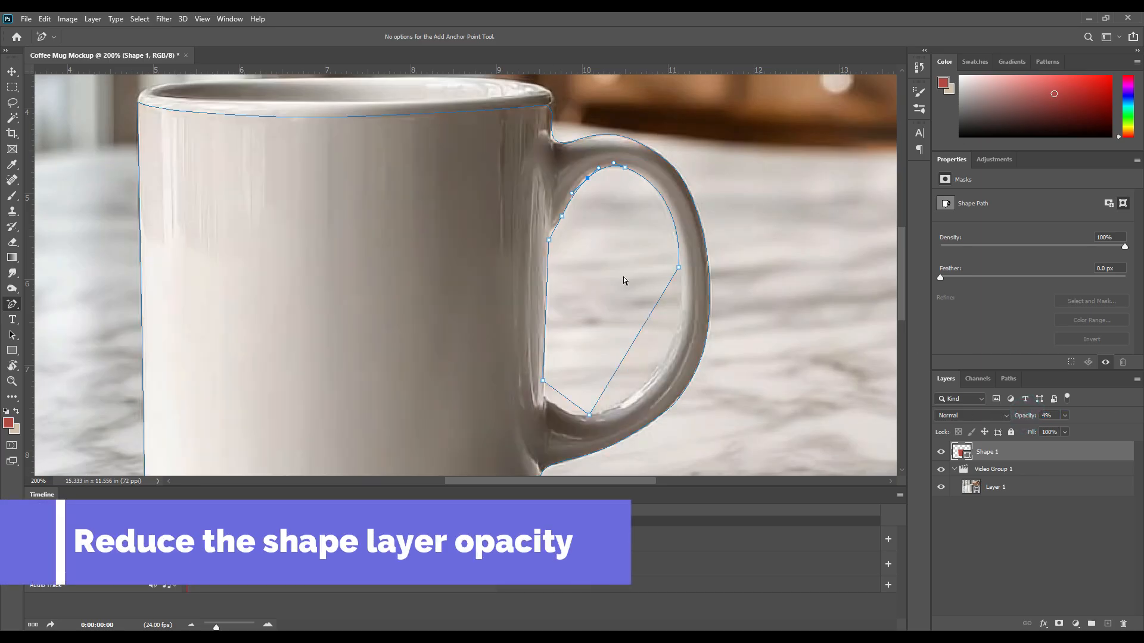
Refine the subtracted path's upper half by adding and shifting anchor points along the handle's inner edge.
{"action": "left_click", "coordinate": [549, 240]}
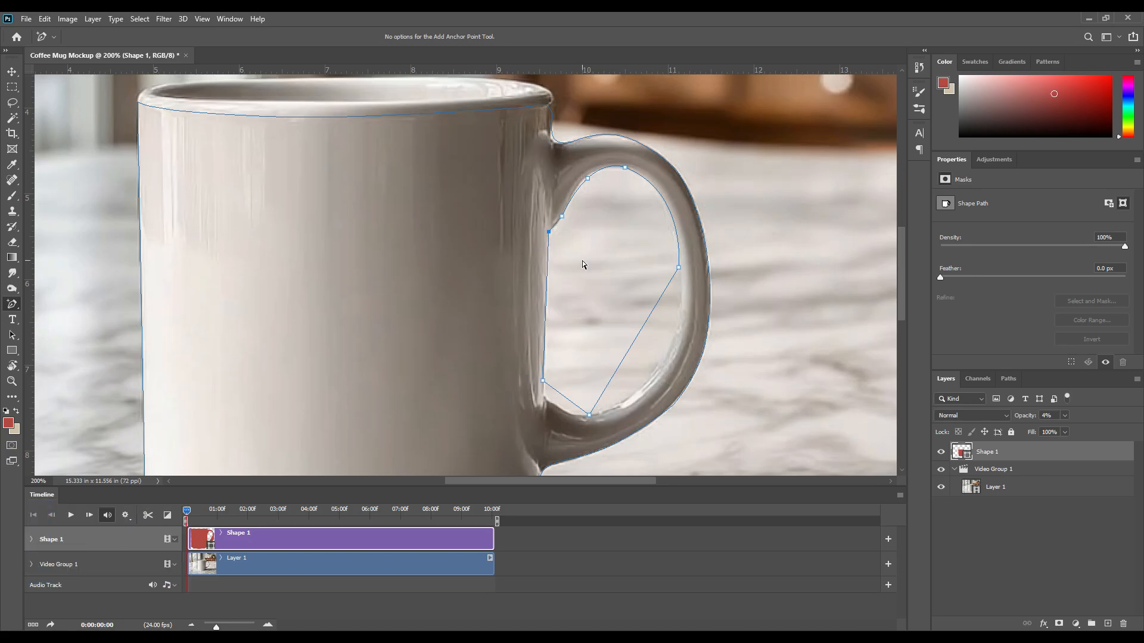
{"action": "left_click", "coordinate": [556, 225]}
{"action": "left_click", "coordinate": [625, 169]}
{"action": "left_click_drag", "start_coordinate": [625, 171], "coordinate": [627, 173]}
{"action": "left_click", "coordinate": [672, 226]}
{"action": "key", "text": "Right"}
{"action": "left_click", "coordinate": [679, 268], "text": "ctrl"}
Add and nudge anchor points to round the cutout's lower corner where the handle meets the mug body.
{"action": "left_click_drag", "start_coordinate": [556, 390], "coordinate": [551, 400]}
{"action": "key", "text": "Down"}
{"action": "key", "text": "Down"}
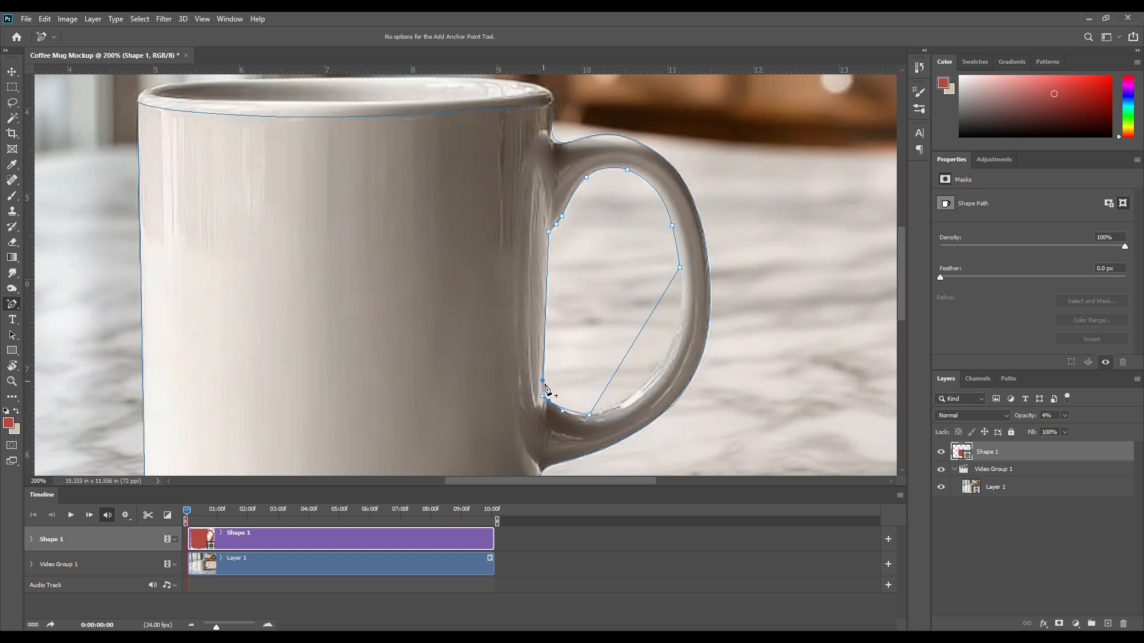
{"action": "left_click", "coordinate": [572, 415]}
Curve the cutout's lower outer side along the handle's inner edge, fine-tune its remaining anchor points, and deselect the path.
{"action": "left_click_drag", "start_coordinate": [631, 342], "coordinate": [661, 363]}
{"action": "left_click", "coordinate": [678, 322]}
{"action": "left_click", "coordinate": [622, 399]}
{"action": "left_click", "coordinate": [573, 416]}
{"action": "left_click", "coordinate": [671, 225]}
{"action": "left_click", "coordinate": [663, 203]}
{"action": "left_click", "coordinate": [745, 330]}
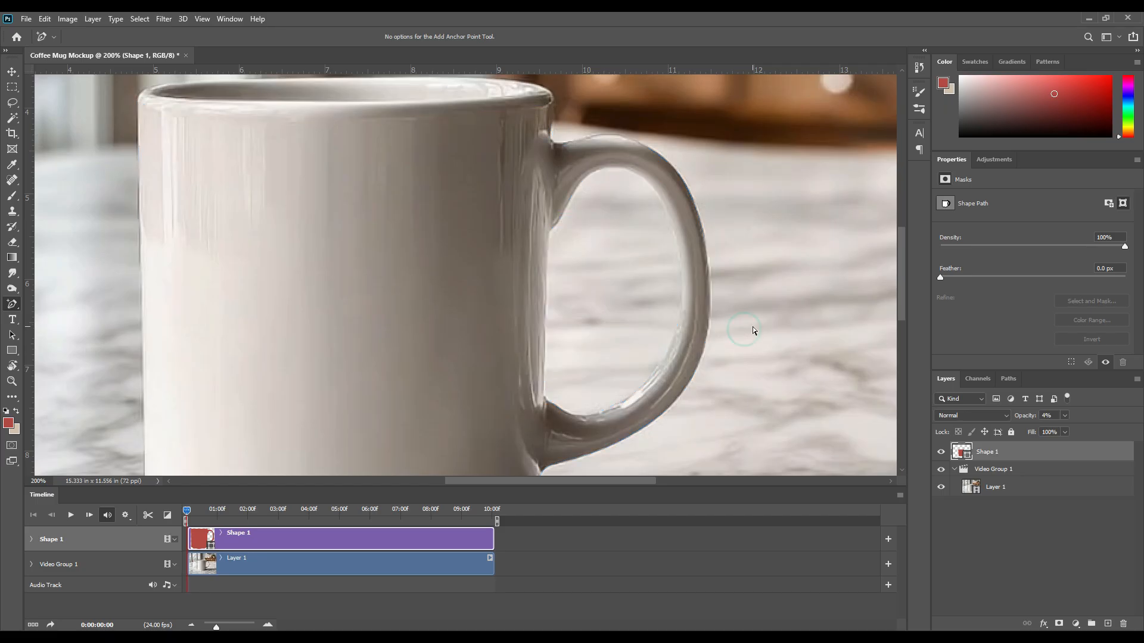
Restore the Shape 1 layer's opacity to 100% and deselect the layer.
{"action": "left_click_drag", "start_coordinate": [1022, 420], "coordinate": [1064, 420]}
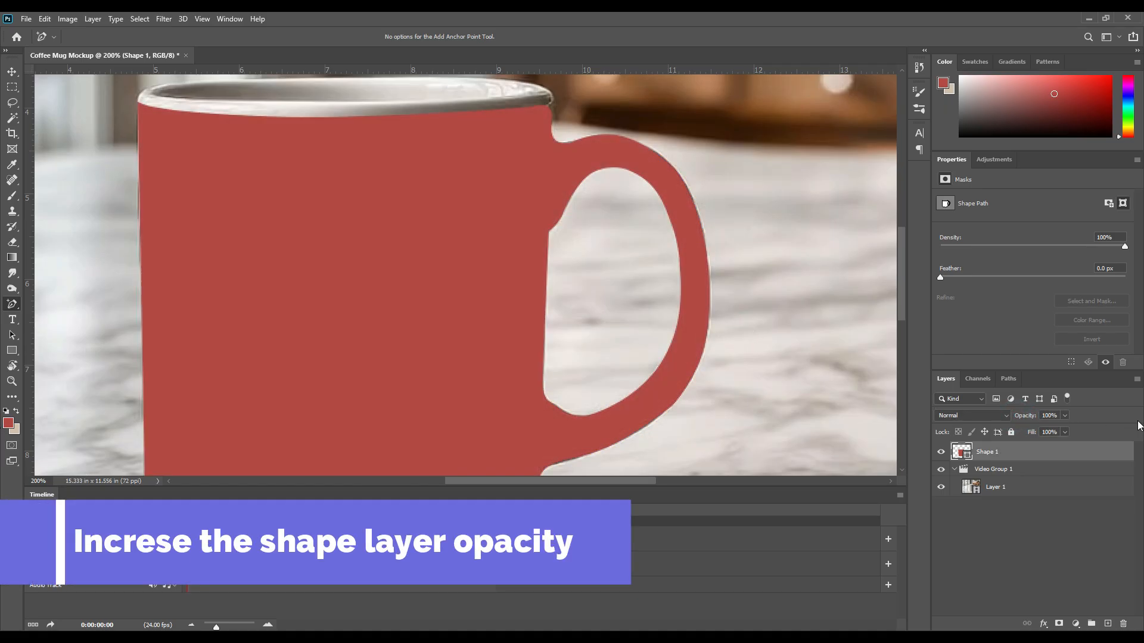
{"action": "left_click", "coordinate": [12, 71]}
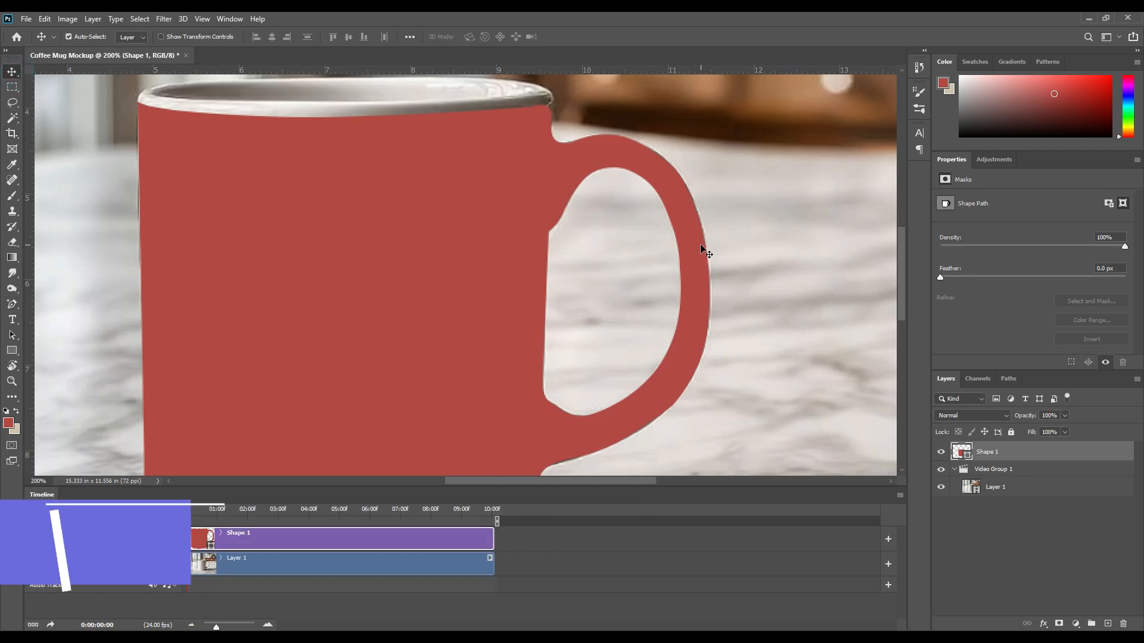
{"action": "key", "text": "ctrl+minus"}
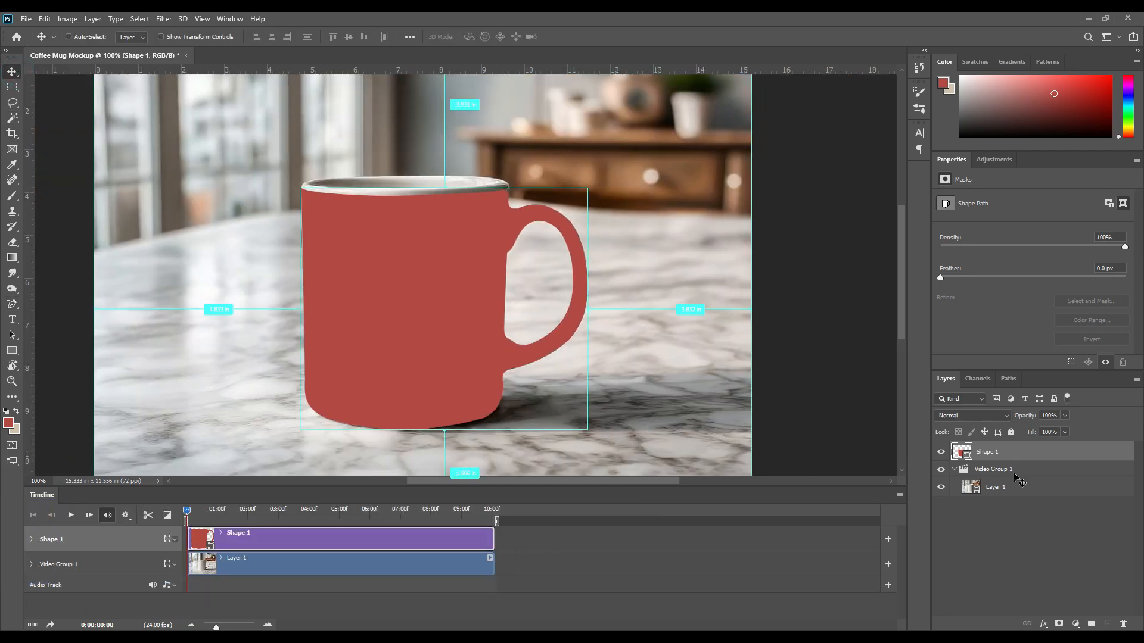
{"action": "left_click", "coordinate": [1007, 527]}
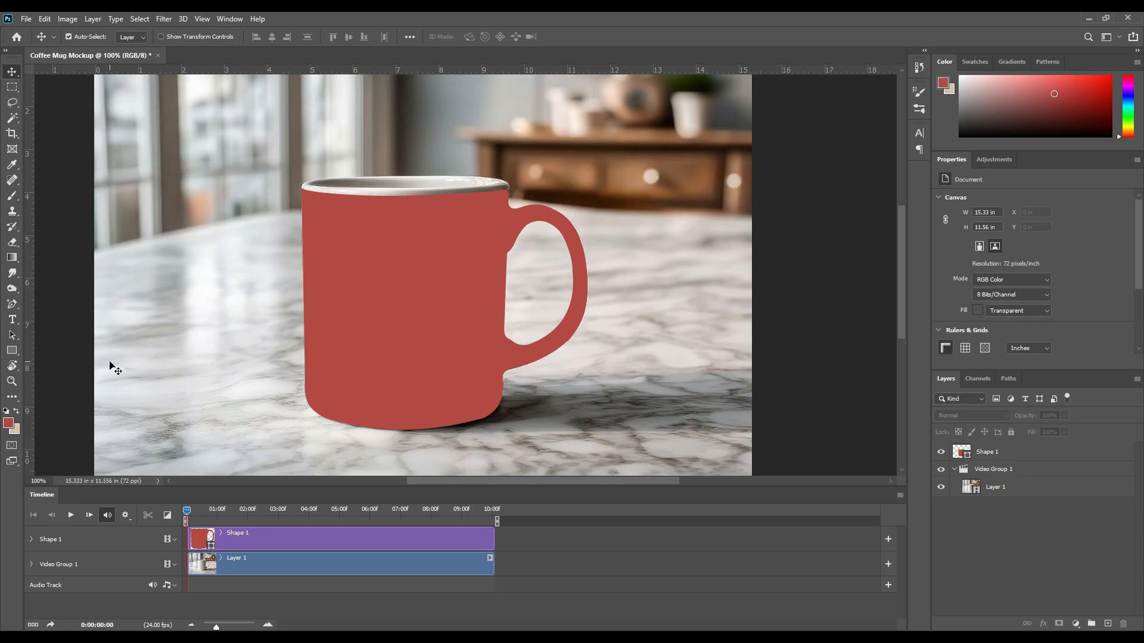
Draw a rectangle shape of about 337 x 351 px over the mug's body and fill it with green.
{"action": "left_click", "coordinate": [12, 352]}
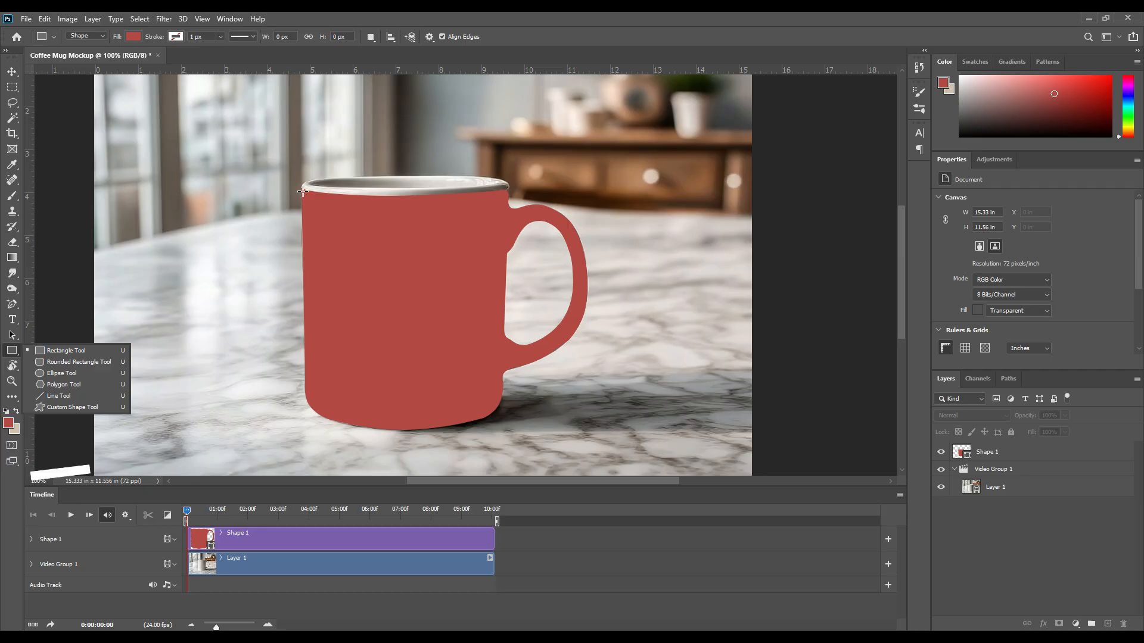
{"action": "left_click_drag", "start_coordinate": [302, 190], "coordinate": [503, 399]}
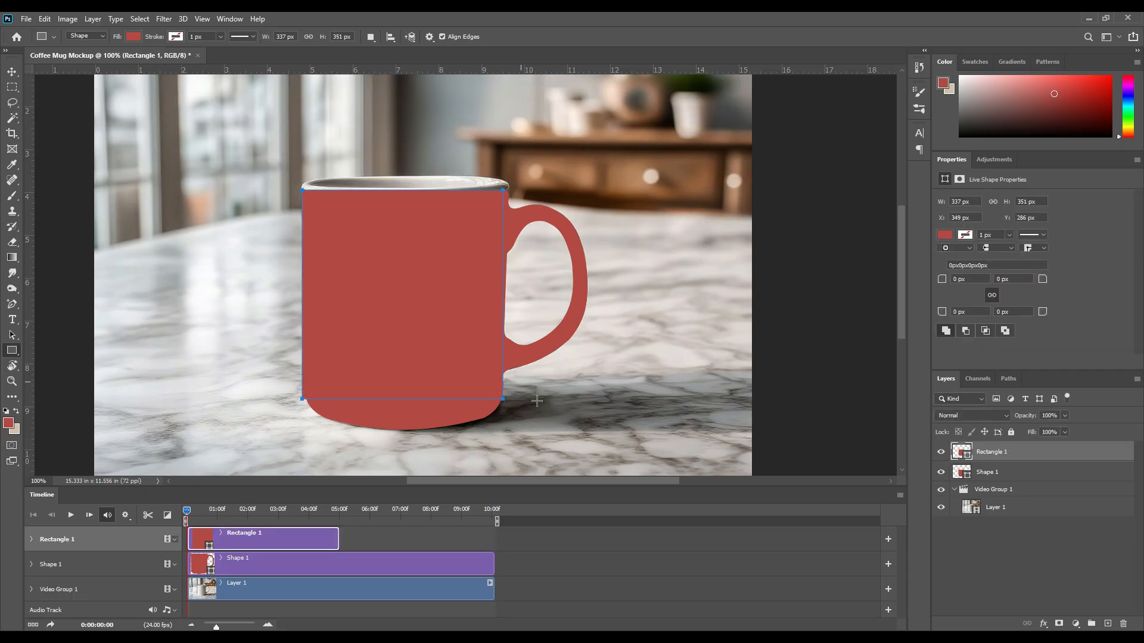
{"action": "double_click", "coordinate": [963, 453]}
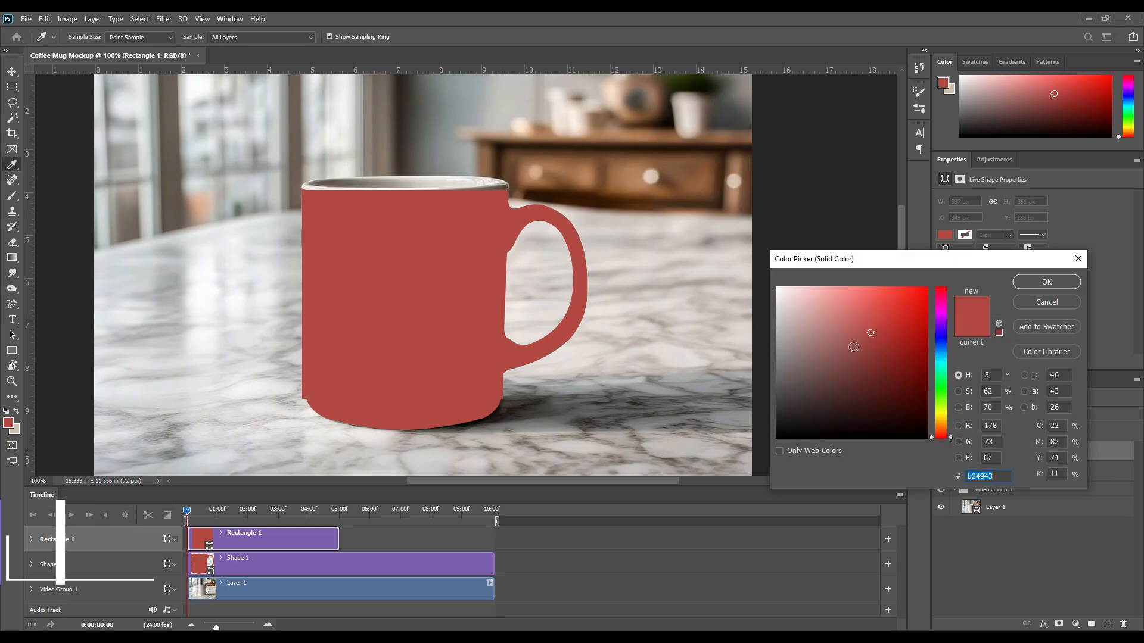
{"action": "left_click", "coordinate": [938, 374]}
{"action": "left_click", "coordinate": [1029, 283]}
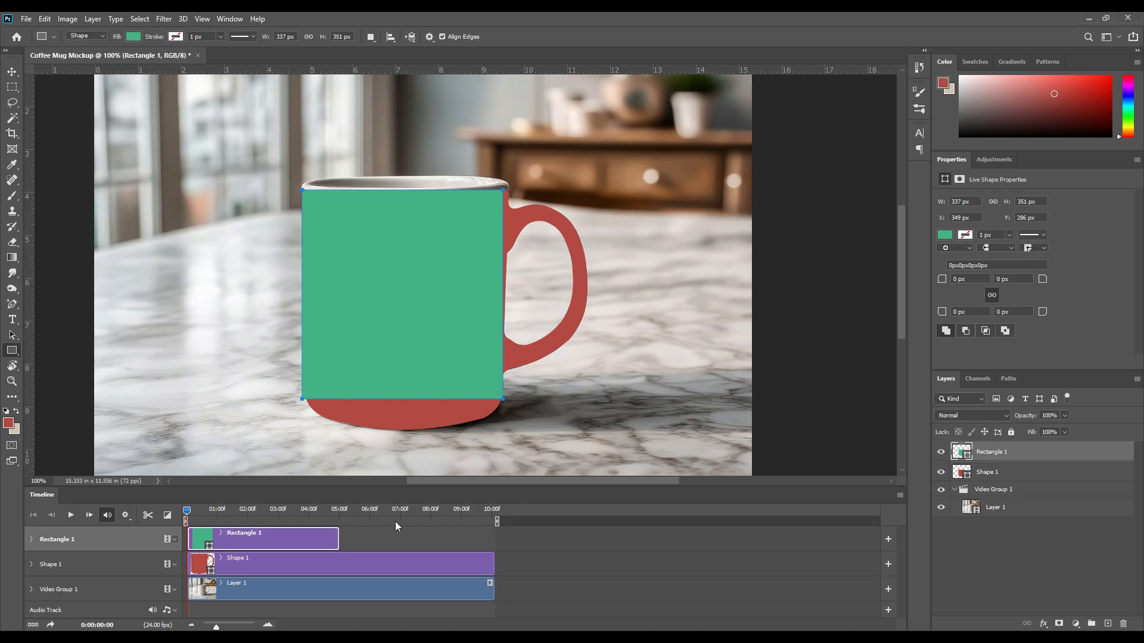
Extend the Rectangle 1 clip to the full length of the Shape 1 clip and convert the layer to a Smart Object.
{"action": "left_click_drag", "start_coordinate": [338, 538], "coordinate": [490, 546]}
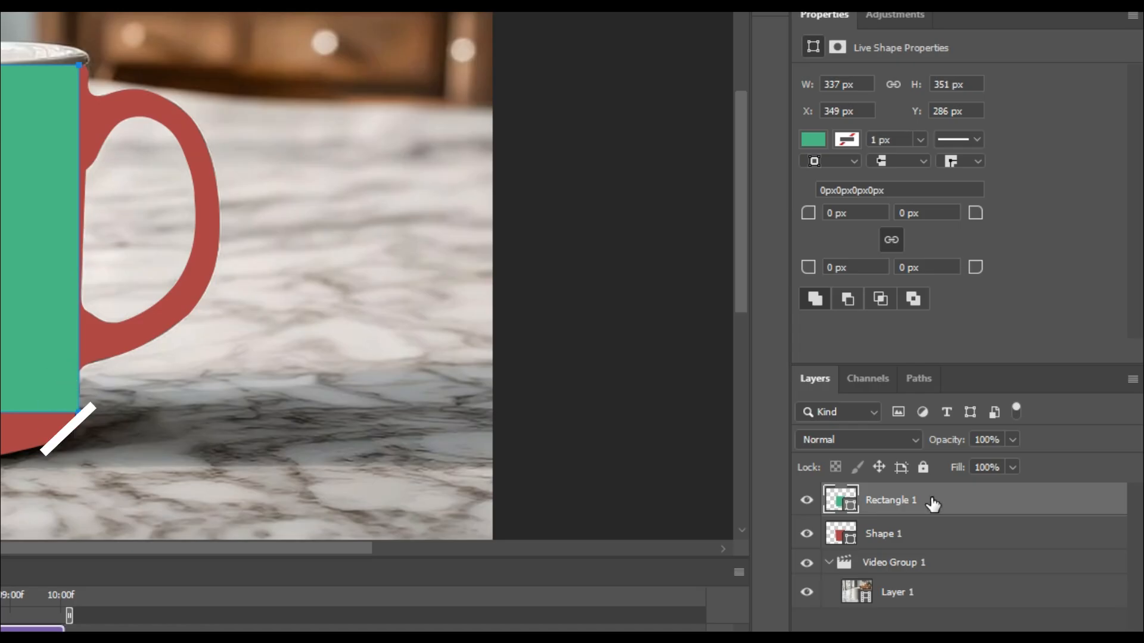
{"action": "right_click", "coordinate": [1016, 454]}
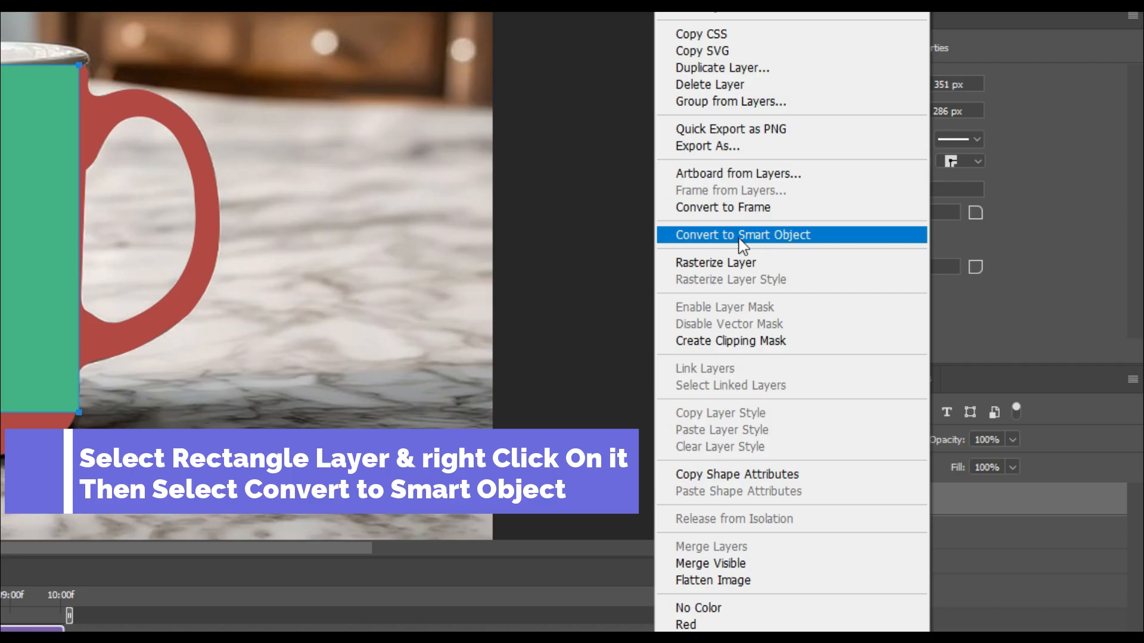
{"action": "left_click", "coordinate": [758, 235]}
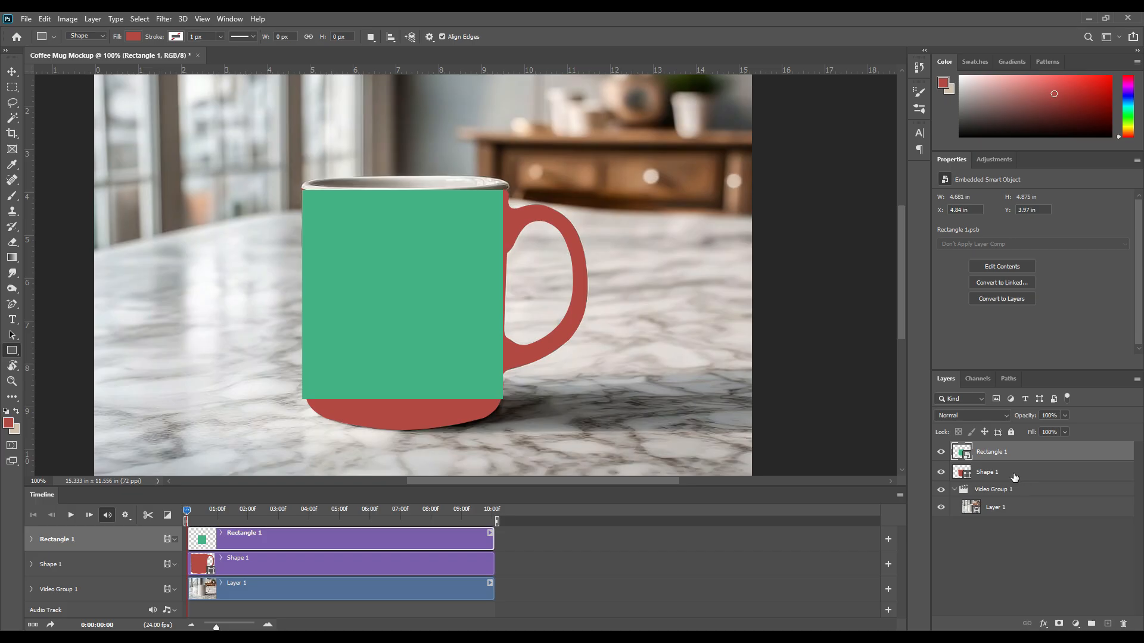
Warp Rectangle 1 with the Arch preset at a bend of about -13.9% so its top follows the mug's rim.
{"action": "key", "text": "ctrl+t"}
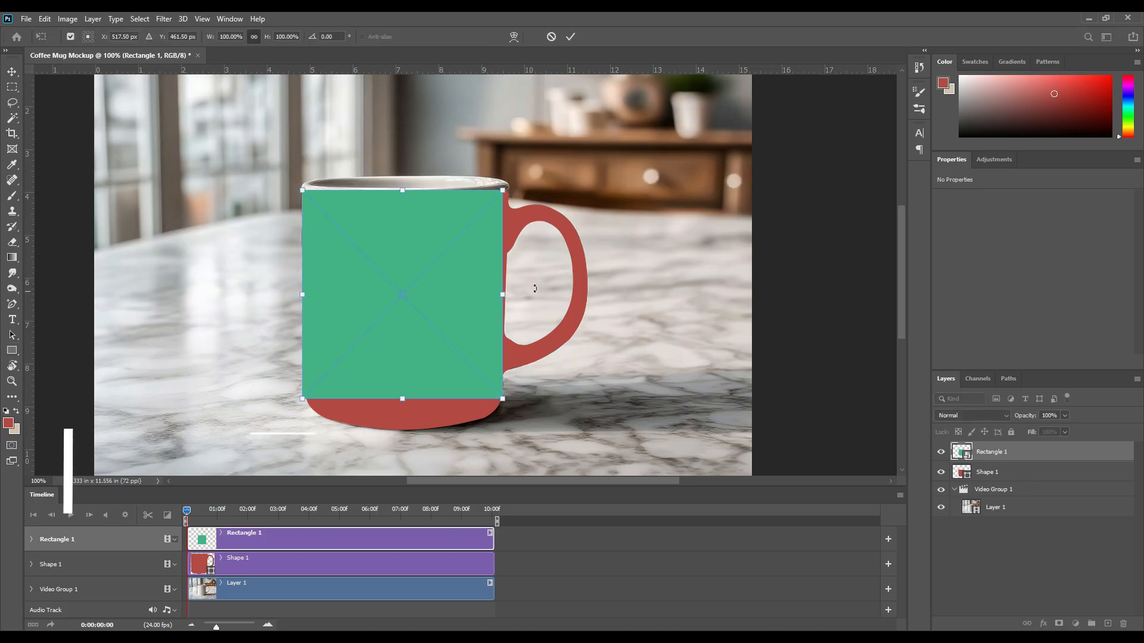
{"action": "right_click", "coordinate": [403, 219]}
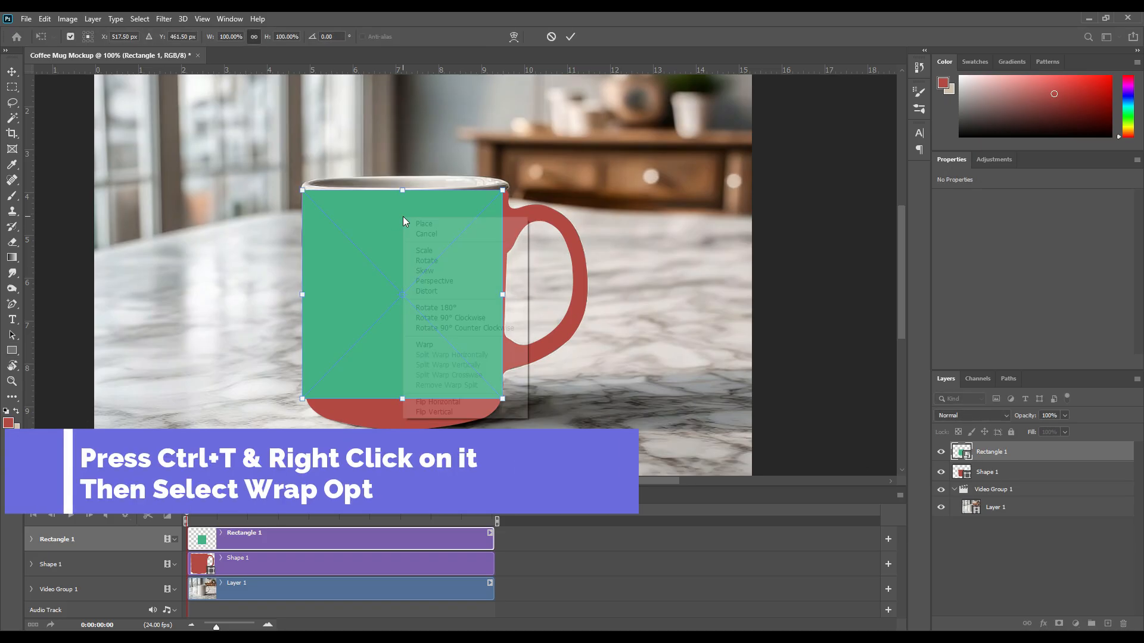
{"action": "left_click", "coordinate": [444, 346]}
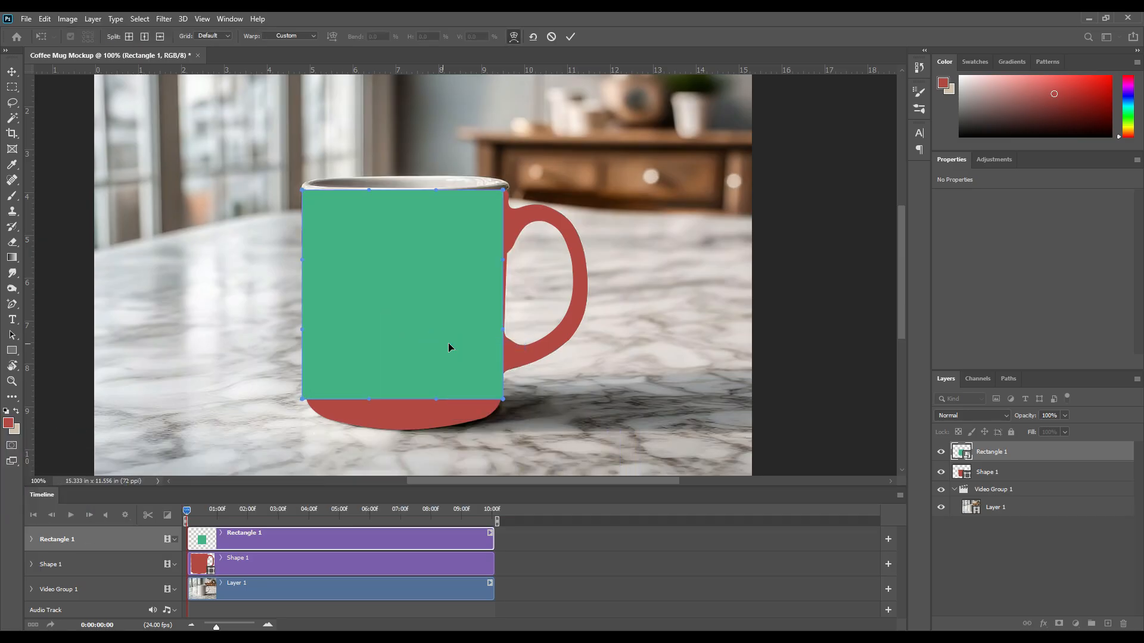
{"action": "left_click", "coordinate": [297, 35]}
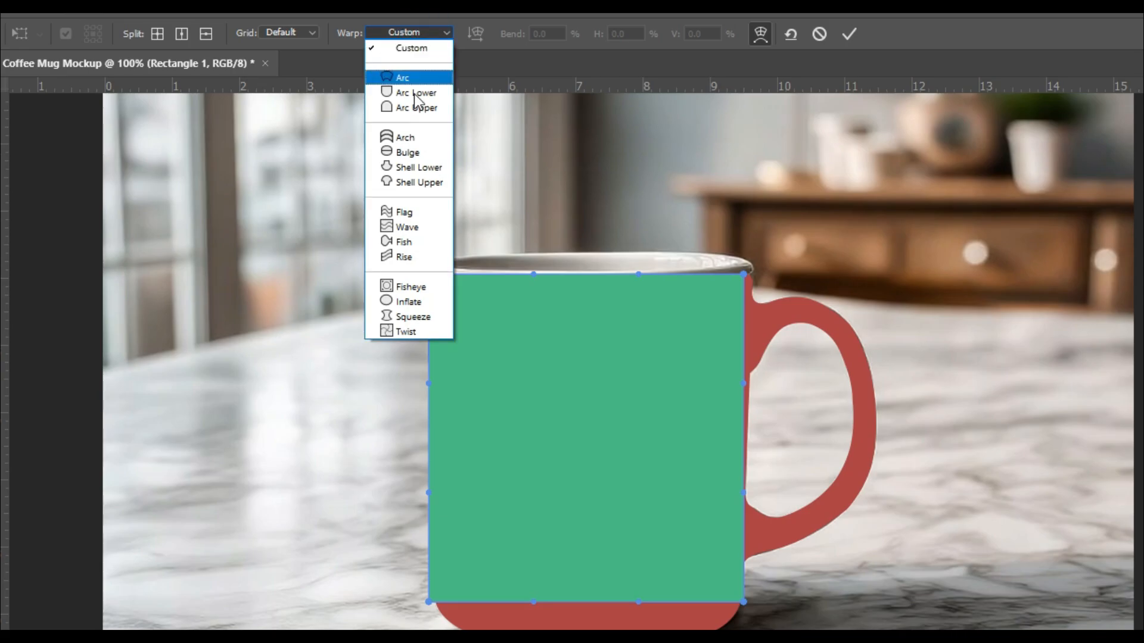
{"action": "left_click", "coordinate": [404, 136]}
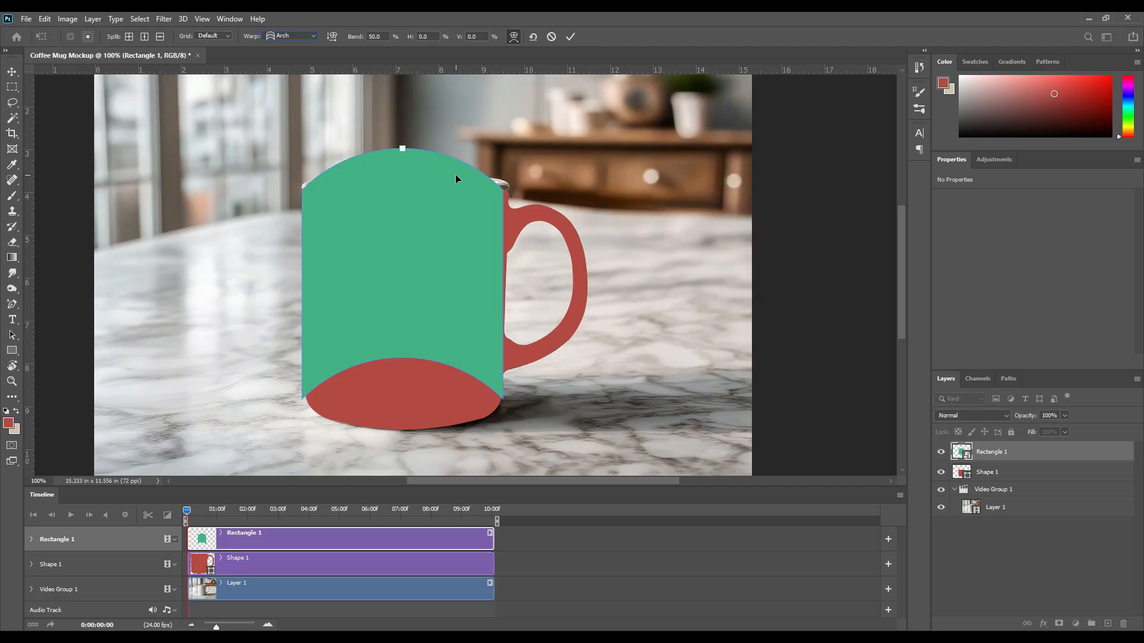
{"action": "left_click_drag", "start_coordinate": [402, 150], "coordinate": [405, 201]}
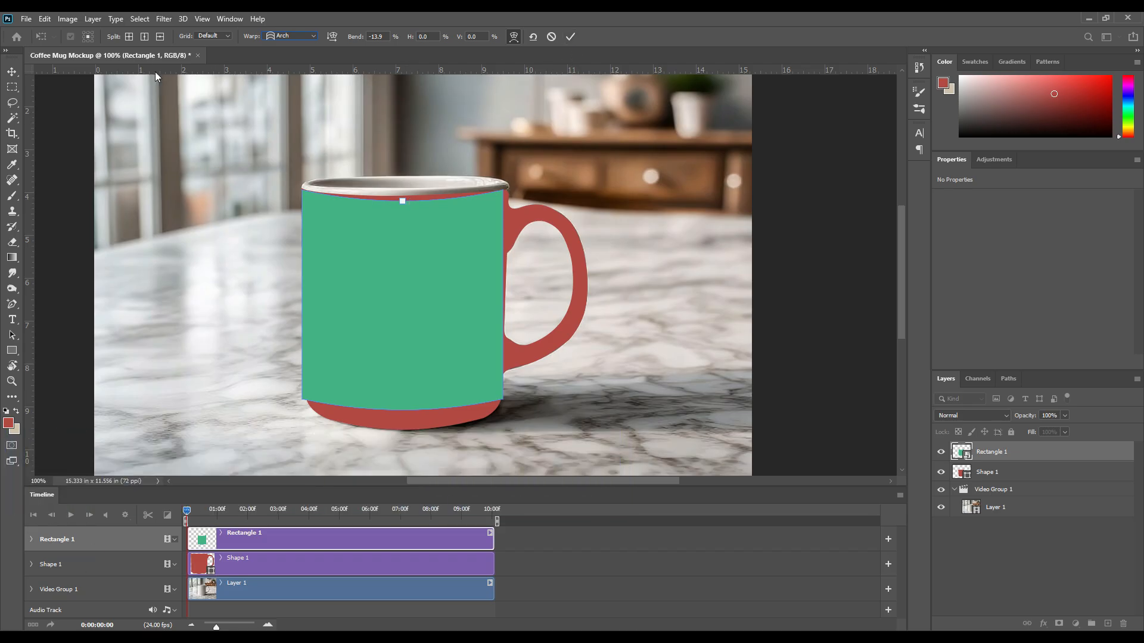
Switch the warp to Custom, pull the rectangle's bottom edge down along the mug's base, adjust its top edge, and apply the transform.
{"action": "left_click", "coordinate": [159, 36]}
{"action": "left_click", "coordinate": [430, 433]}
{"action": "left_click_drag", "start_coordinate": [403, 406], "coordinate": [404, 416]}
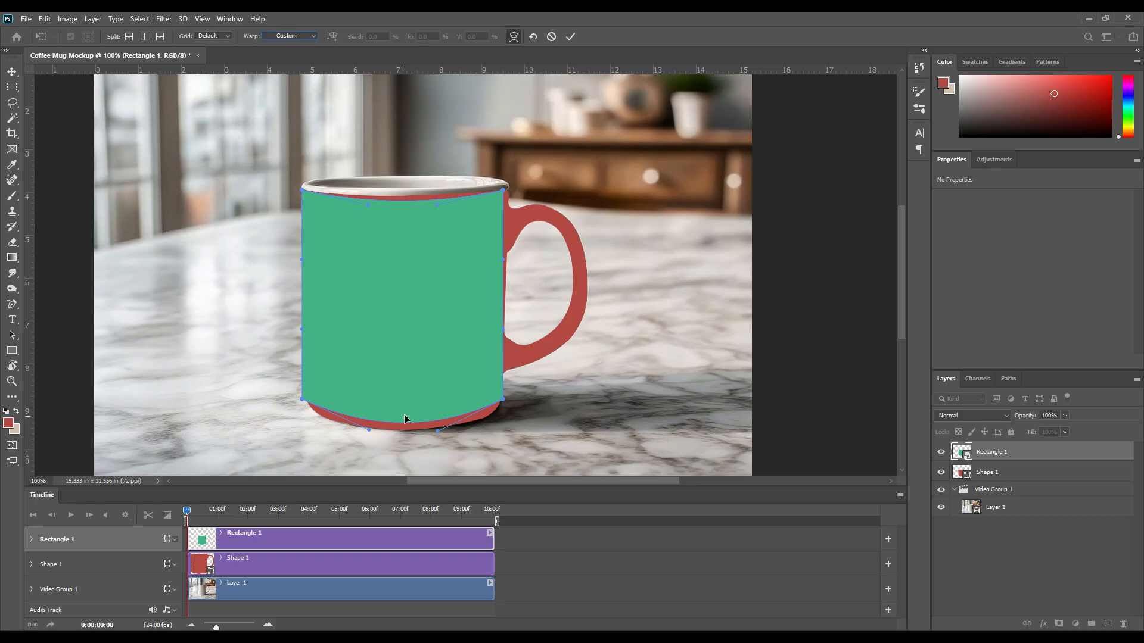
{"action": "left_click_drag", "start_coordinate": [410, 204], "coordinate": [411, 200]}
{"action": "left_click", "coordinate": [570, 37]}
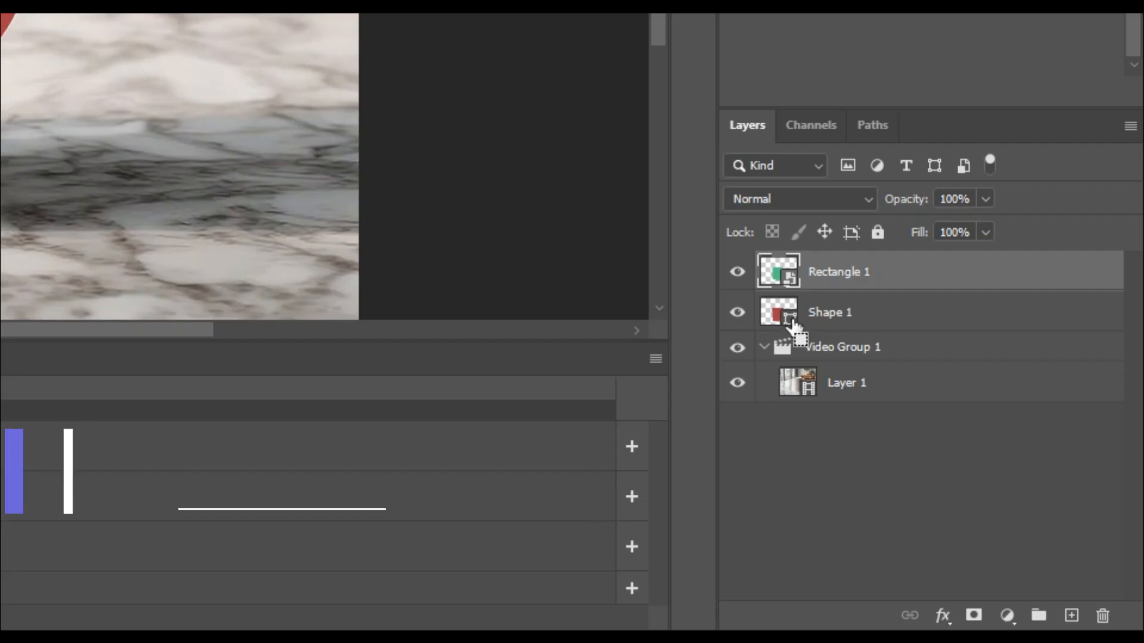
Load the Shape 1 outline as a selection, add it as a layer mask on Rectangle 1, and deselect the layer.
{"action": "left_click", "coordinate": [787, 319], "text": "ctrl"}
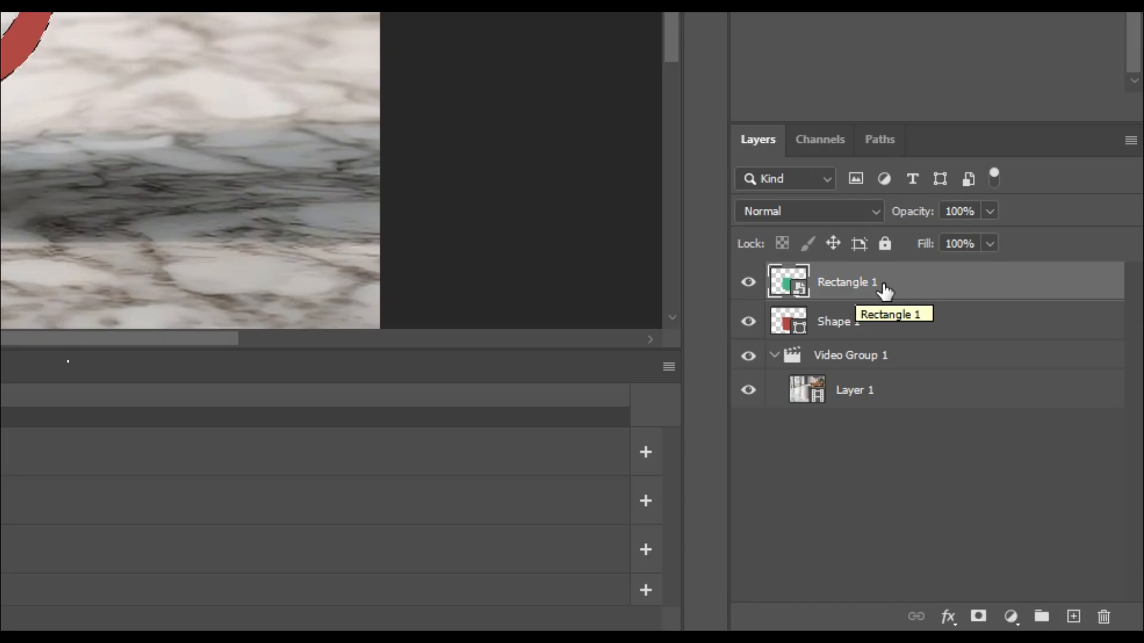
{"action": "left_click", "coordinate": [977, 616]}
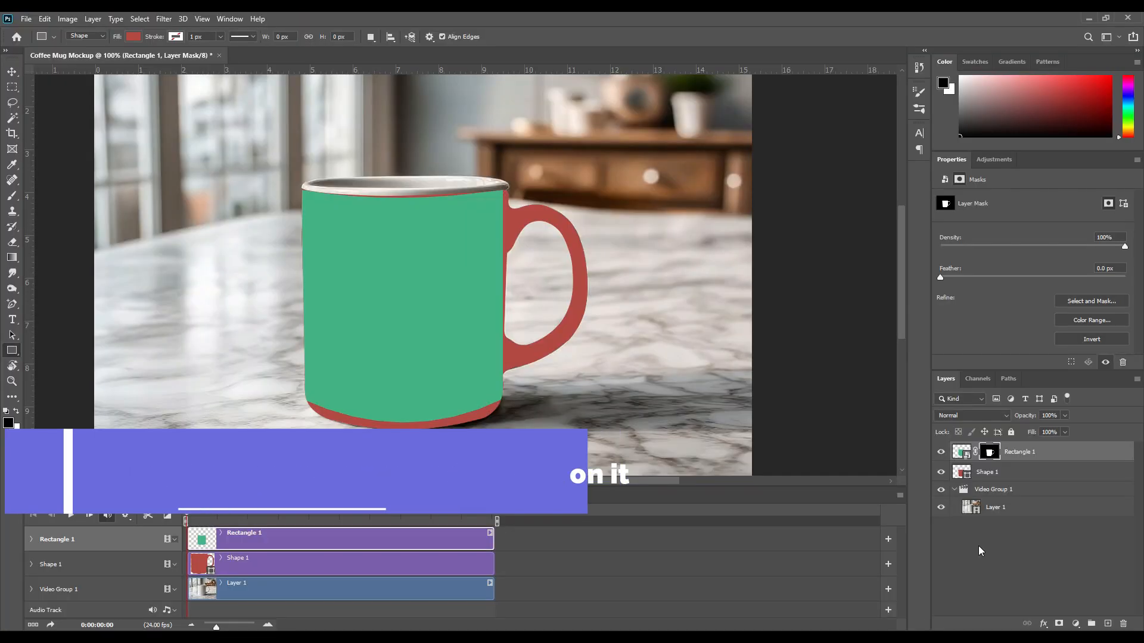
{"action": "left_click", "coordinate": [855, 479]}
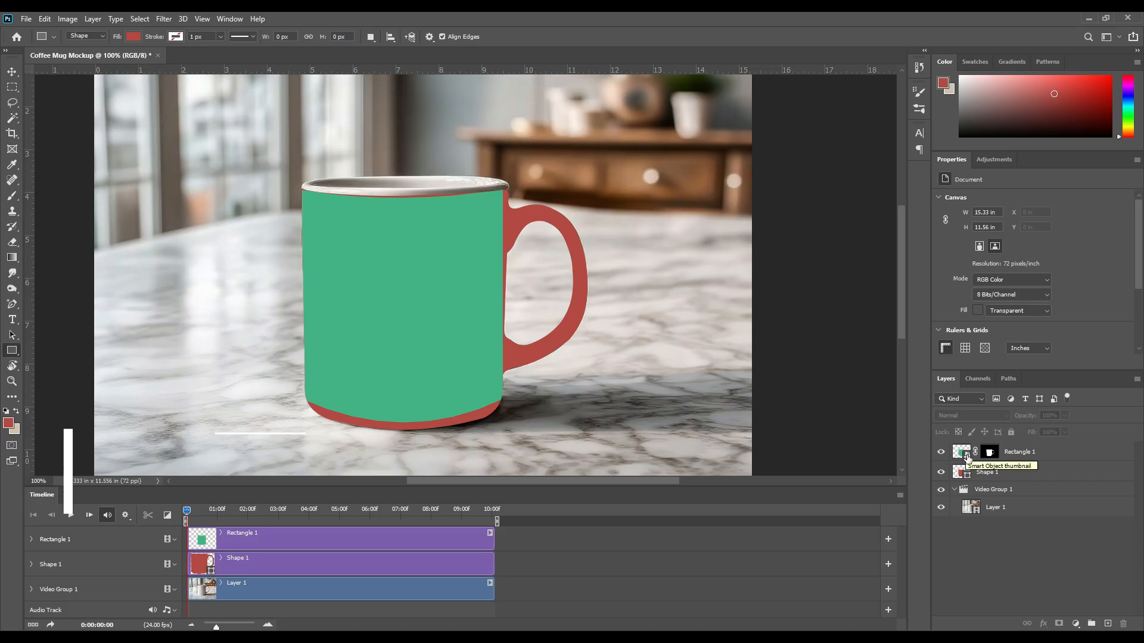
Rename the Rectangle 1 layer as Smart Object and the Shape 1 layer as Mug Color.
{"action": "double_click", "coordinate": [1020, 453]}
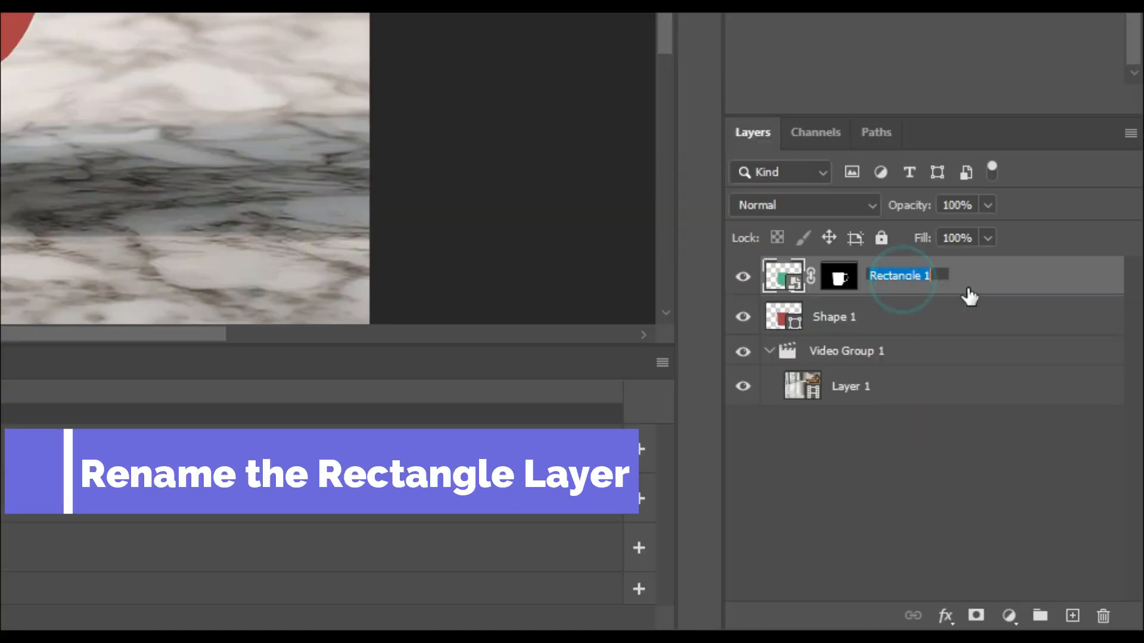
{"action": "type", "text": "Smart"}
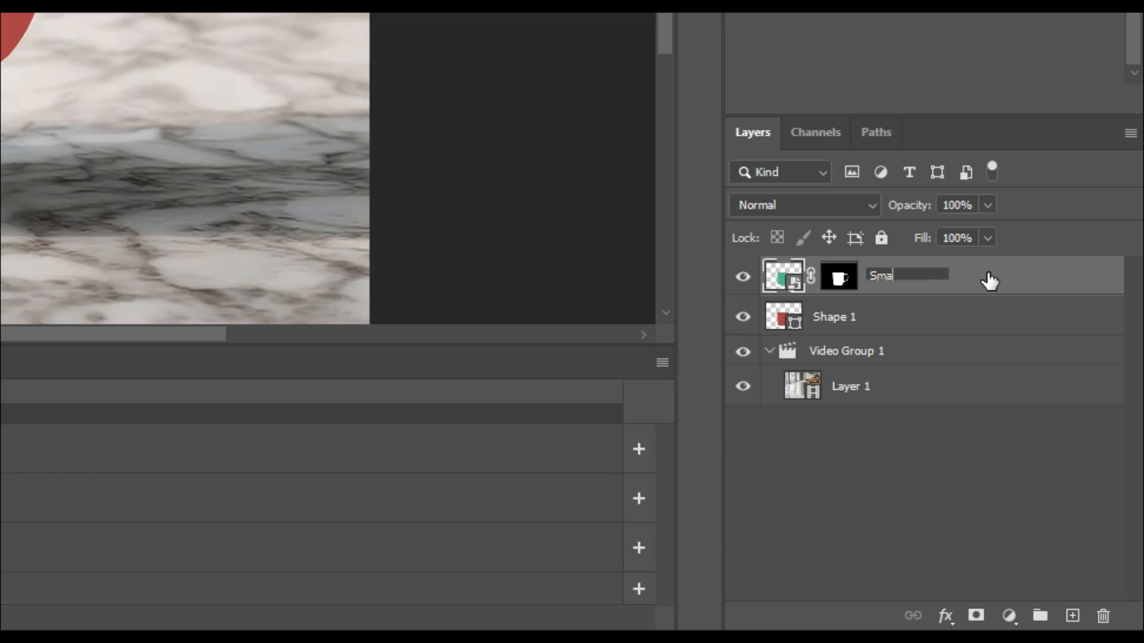
{"action": "type", "text": " Object"}
{"action": "key", "text": "Return"}
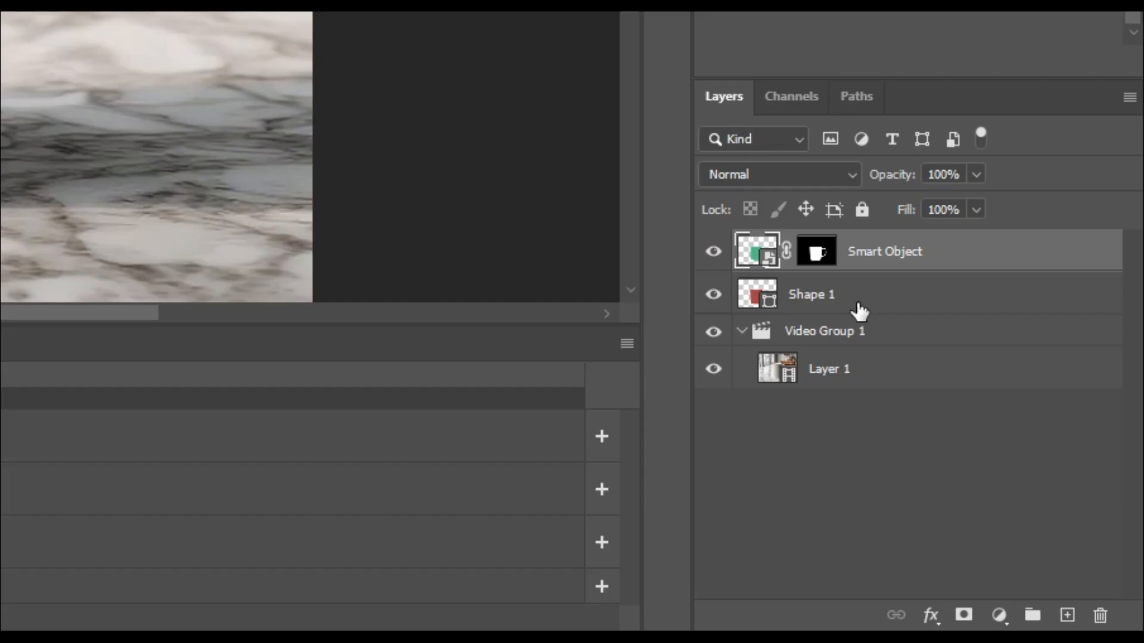
{"action": "double_click", "coordinate": [811, 294]}
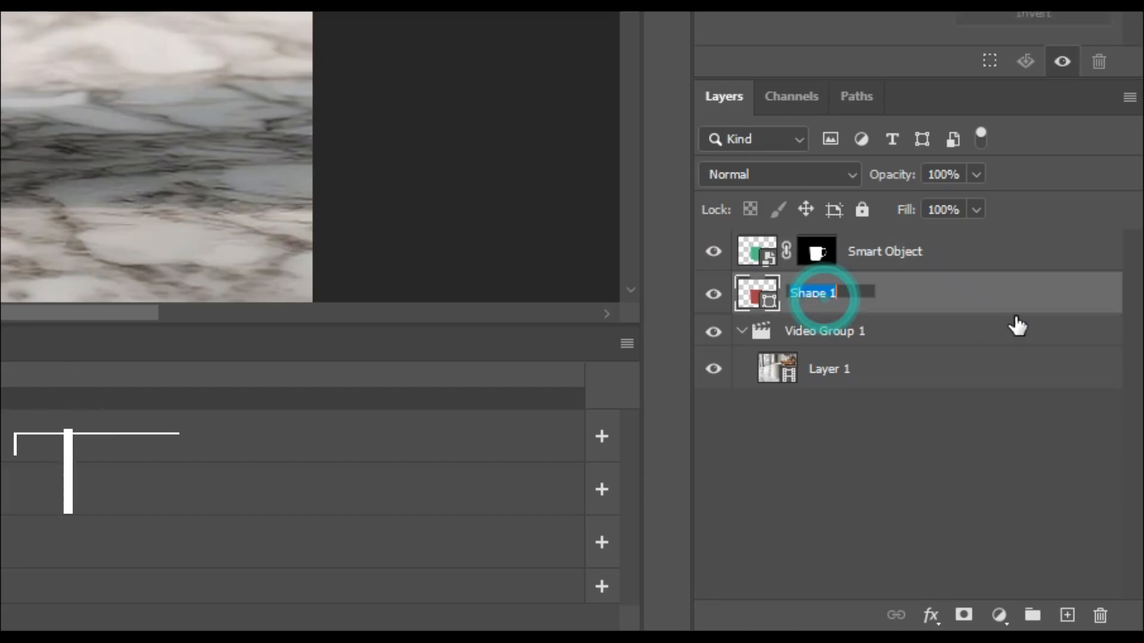
{"action": "type", "text": "Mug Color"}
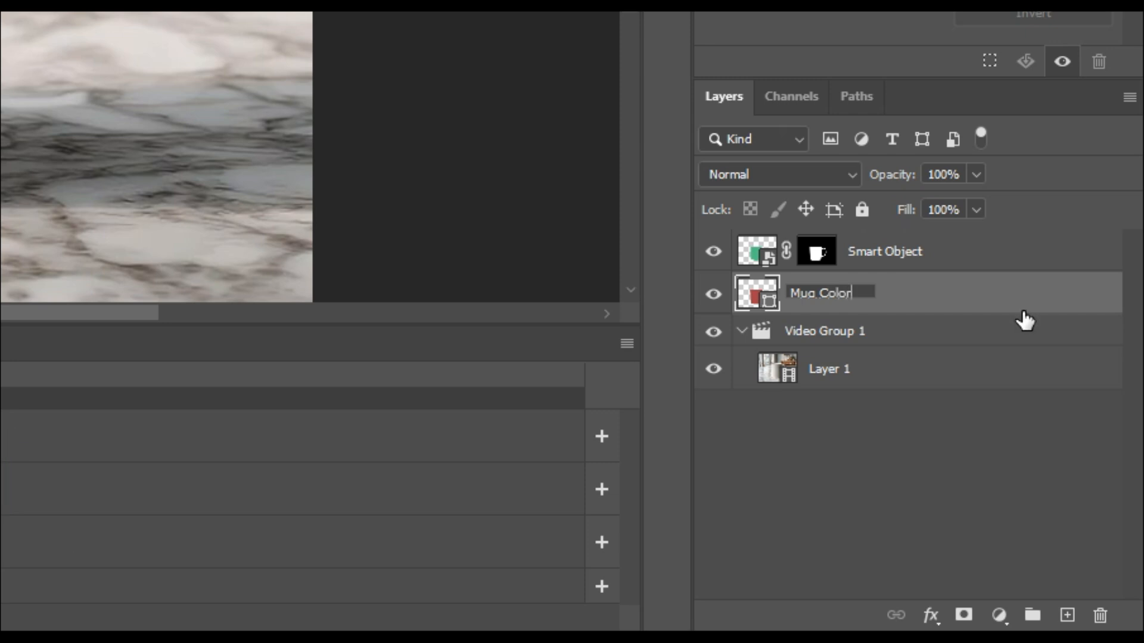
{"action": "key", "text": "Return"}
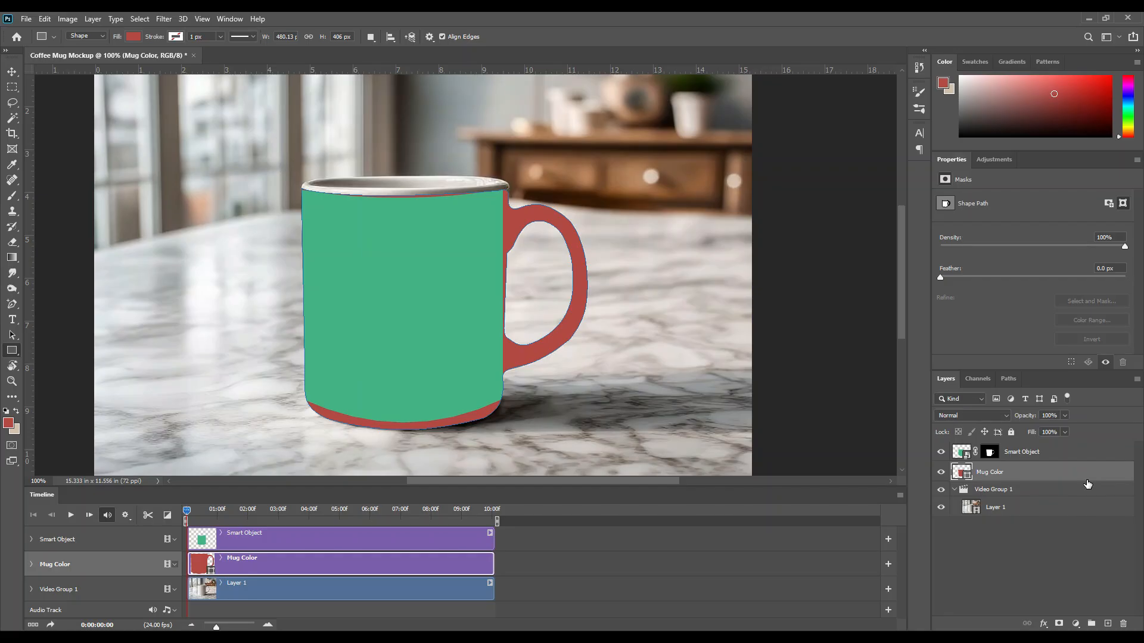
Give both the Smart Object and Mug Color layers a red color label.
{"action": "left_click", "coordinate": [1044, 454], "text": "shift"}
{"action": "right_click", "coordinate": [1044, 454]}
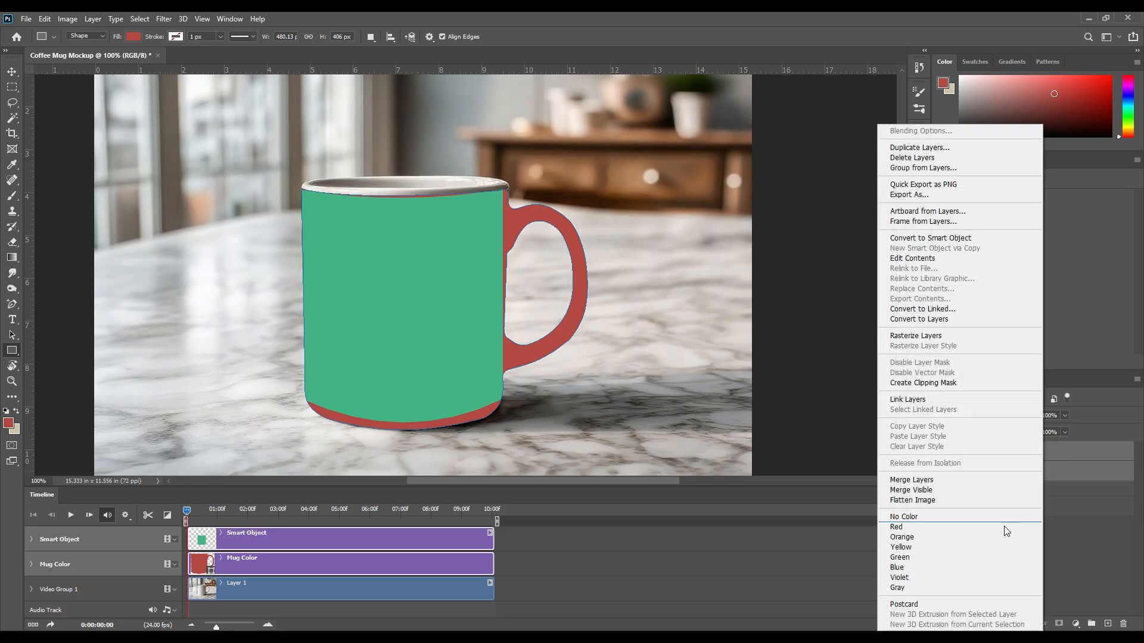
{"action": "left_click", "coordinate": [905, 526]}
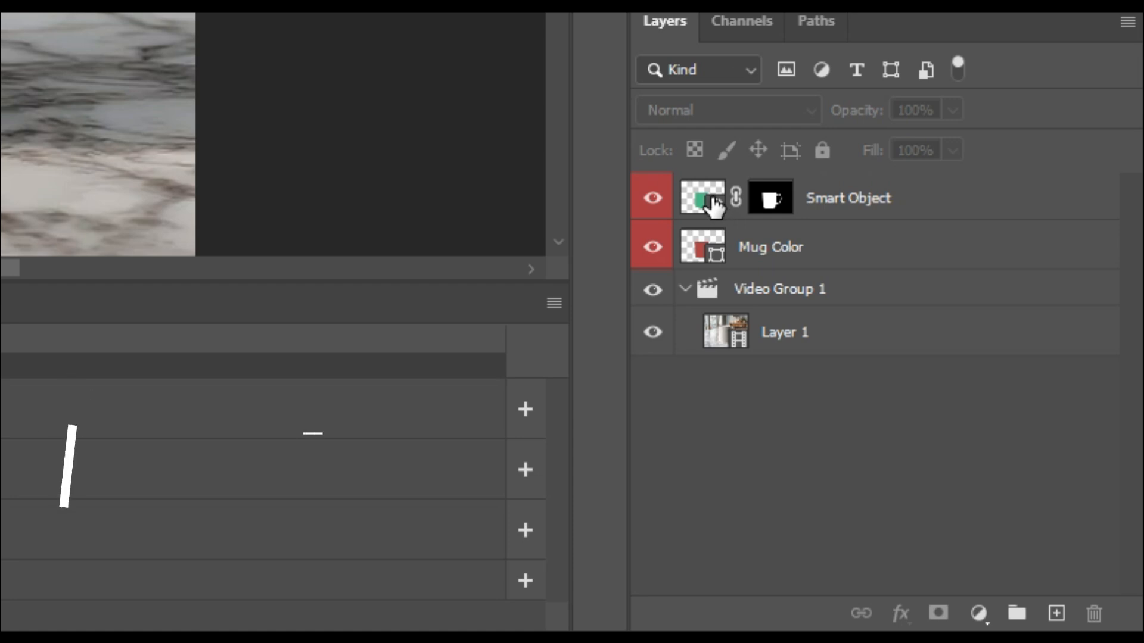
Open the Smart Object's contents and add the white text MUG MOCKUP in Impact on the green rectangle.
{"action": "double_click", "coordinate": [712, 203]}
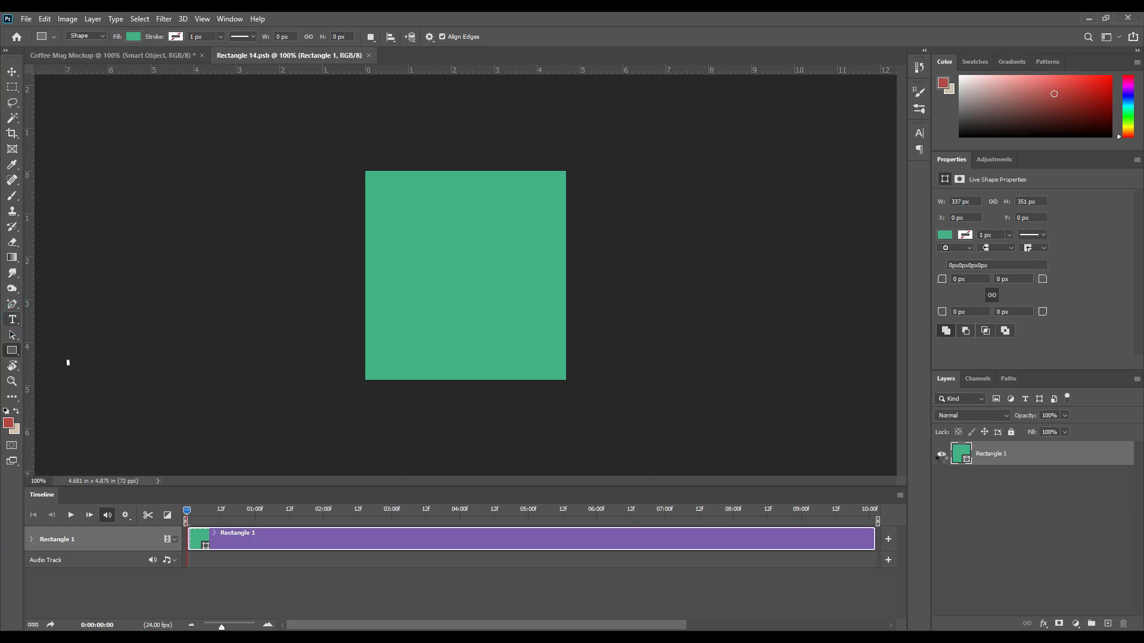
{"action": "left_click", "coordinate": [12, 320]}
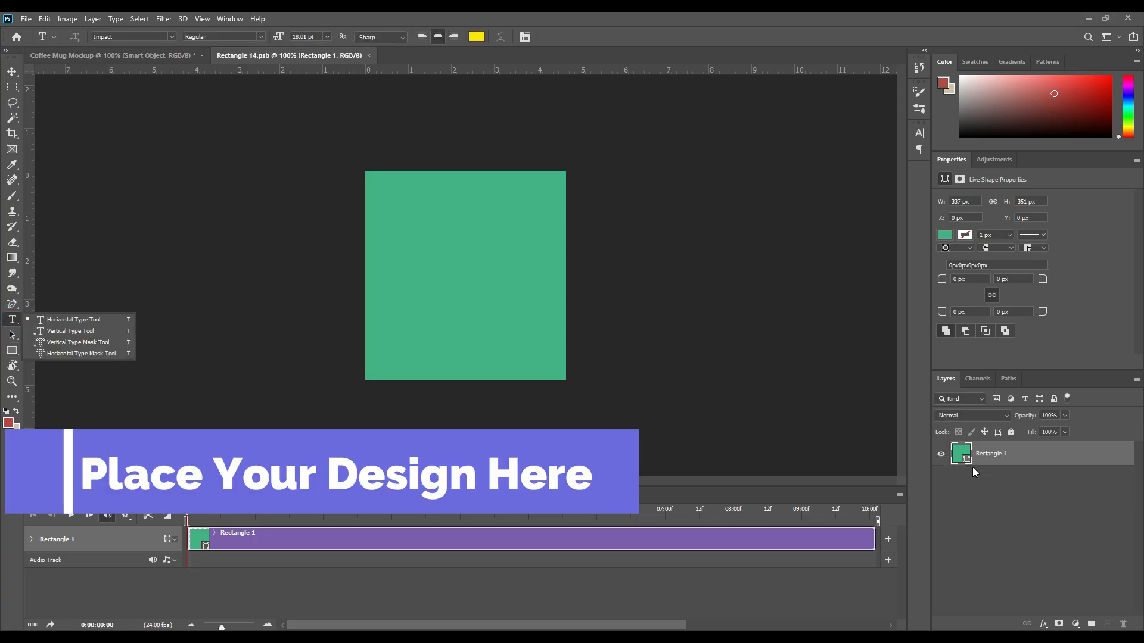
{"action": "left_click", "coordinate": [417, 270]}
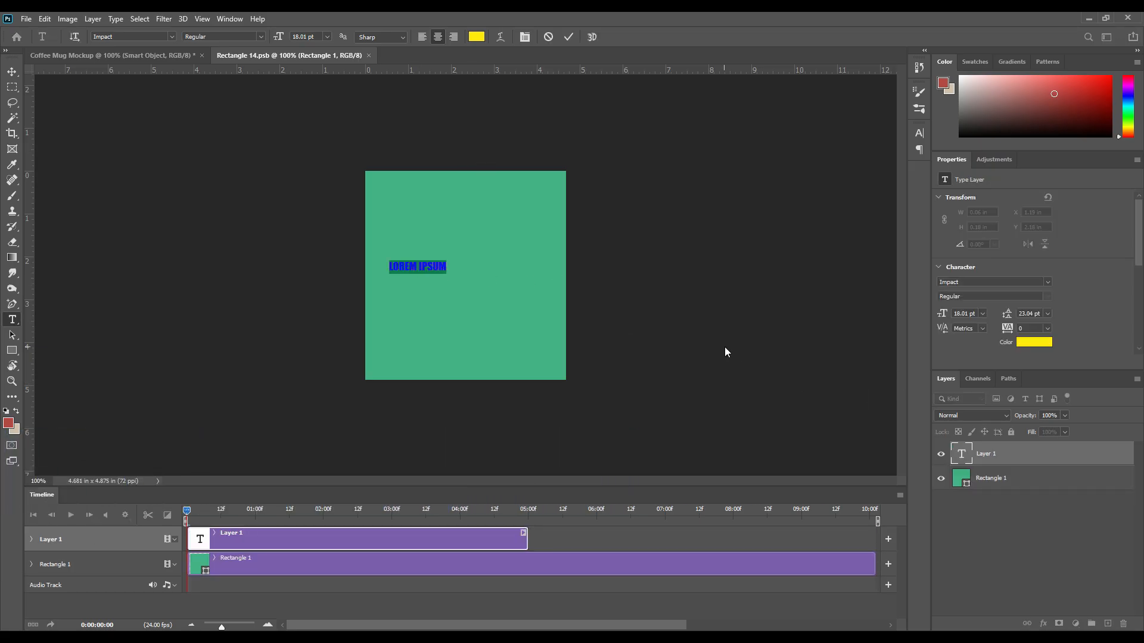
{"action": "left_click", "coordinate": [1050, 343]}
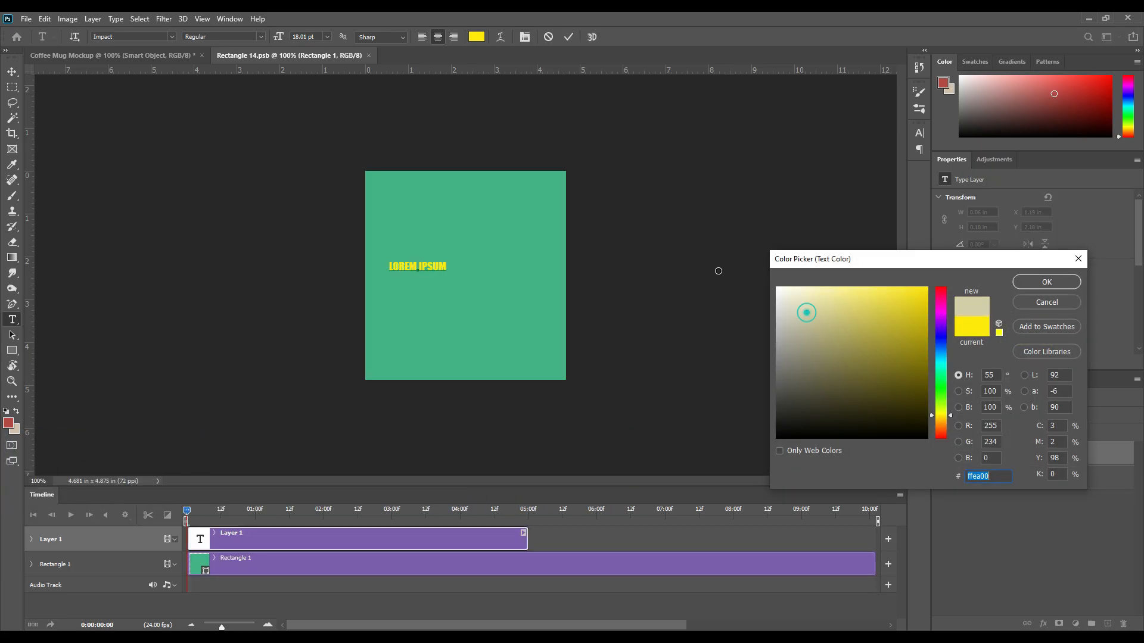
{"action": "left_click_drag", "start_coordinate": [806, 312], "coordinate": [777, 288]}
{"action": "left_click", "coordinate": [1046, 283]}
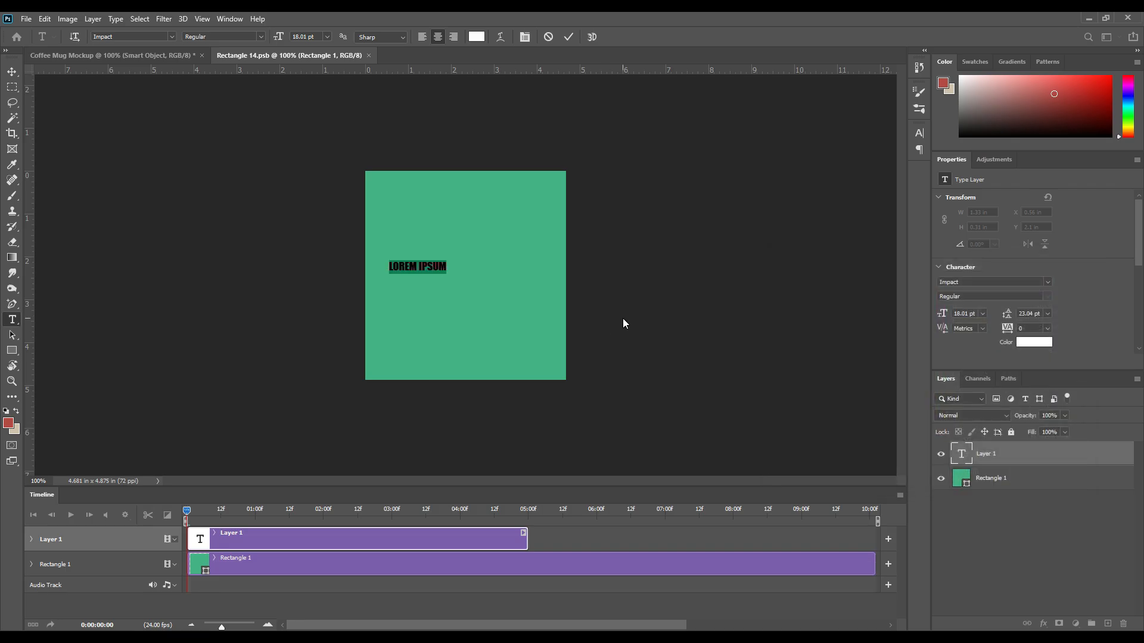
{"action": "type", "text": "MUG MOCKUP"}
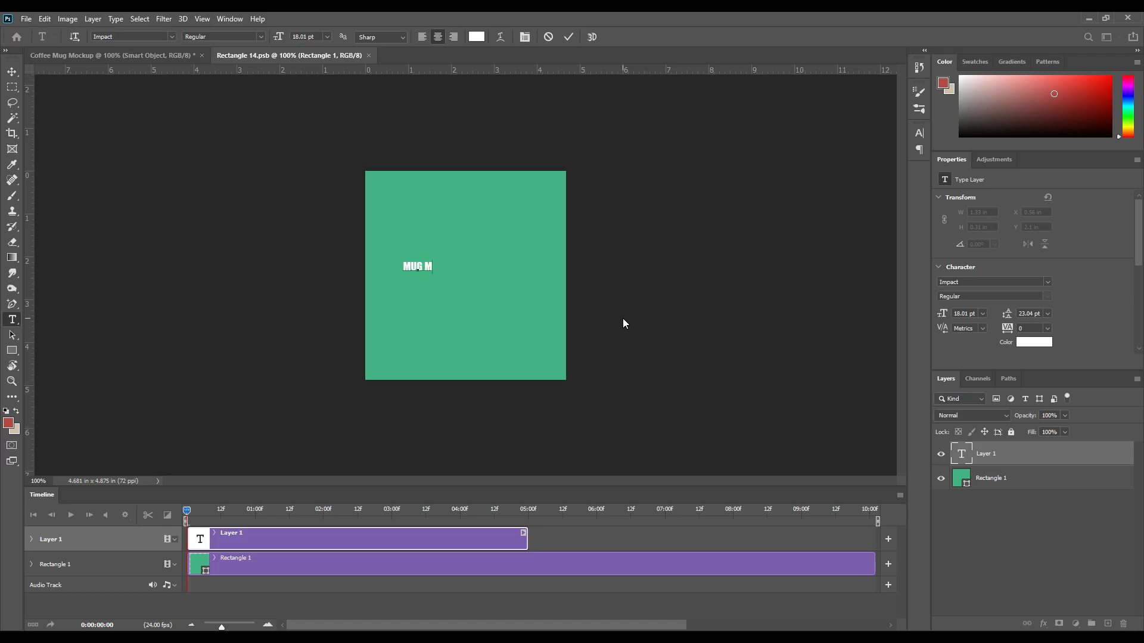
{"action": "left_click", "coordinate": [570, 38]}
Scale the MUG MOCKUP text to about 287% and move it slightly below the middle of the artwork.
{"action": "key", "text": "ctrl+t"}
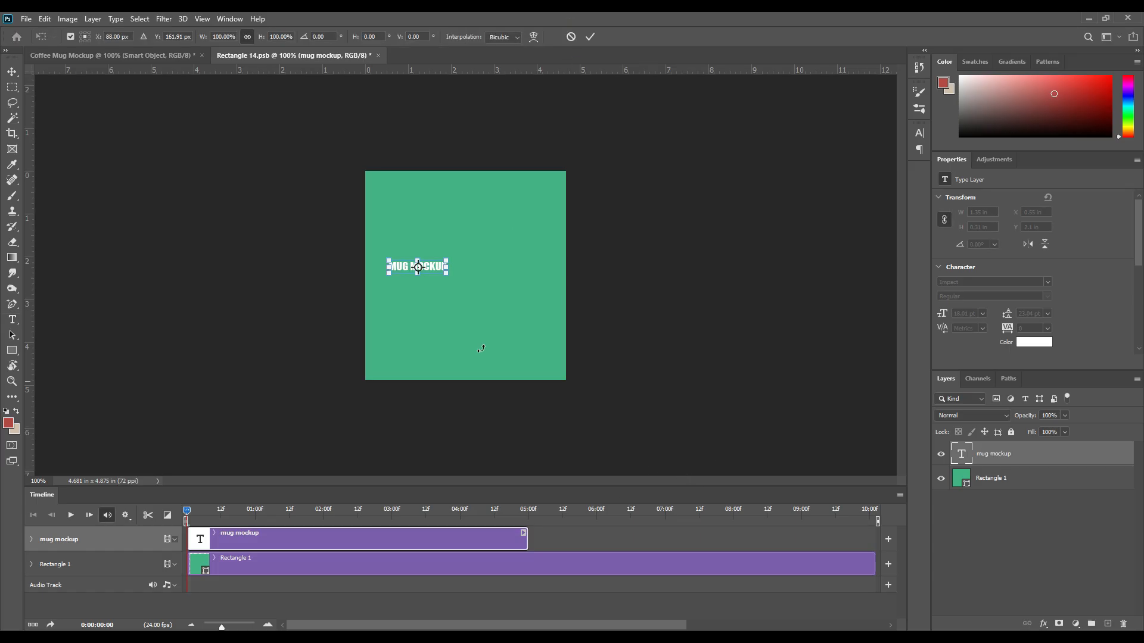
{"action": "left_click_drag", "start_coordinate": [446, 265], "coordinate": [555, 278]}
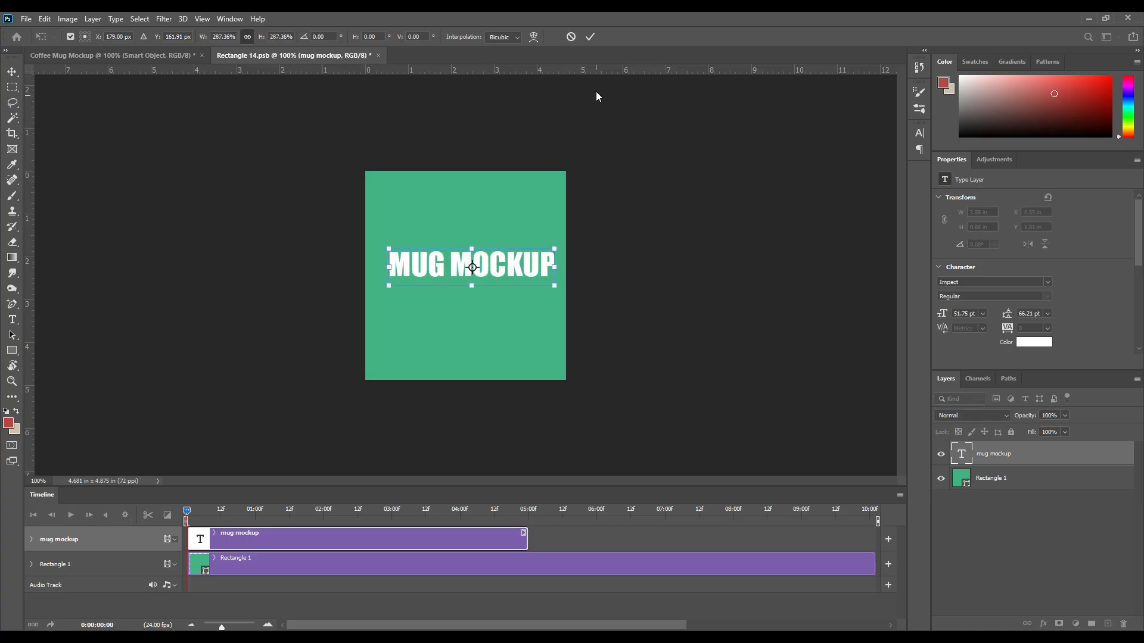
{"action": "left_click", "coordinate": [589, 35]}
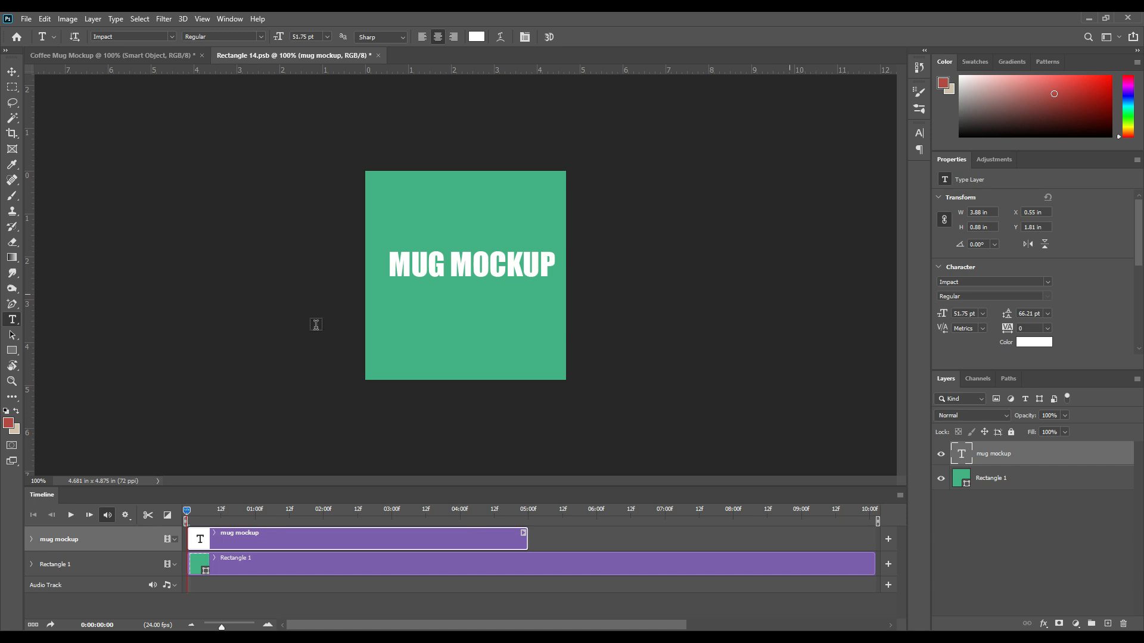
{"action": "left_click", "coordinate": [11, 71]}
{"action": "left_click_drag", "start_coordinate": [487, 269], "coordinate": [483, 294]}
Add a lorem ipsum paragraph text box below the MUG MOCKUP heading, set in Be Vietnam Pro Black and left-aligned.
{"action": "left_click", "coordinate": [12, 320]}
{"action": "left_click_drag", "start_coordinate": [387, 315], "coordinate": [545, 355]}
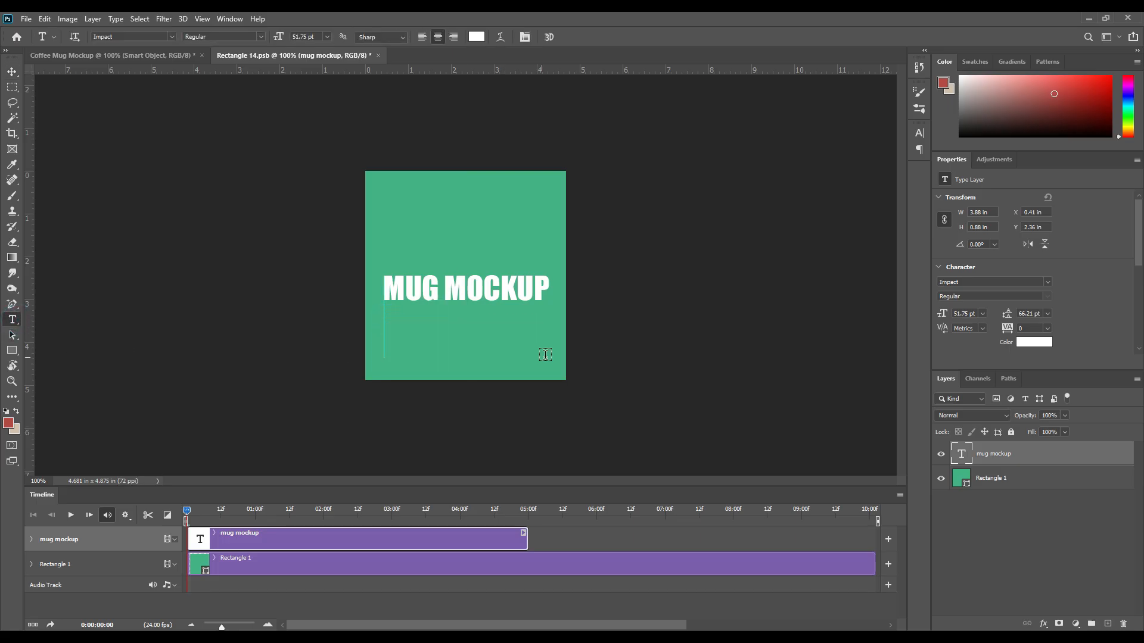
{"action": "left_click", "coordinate": [919, 134]}
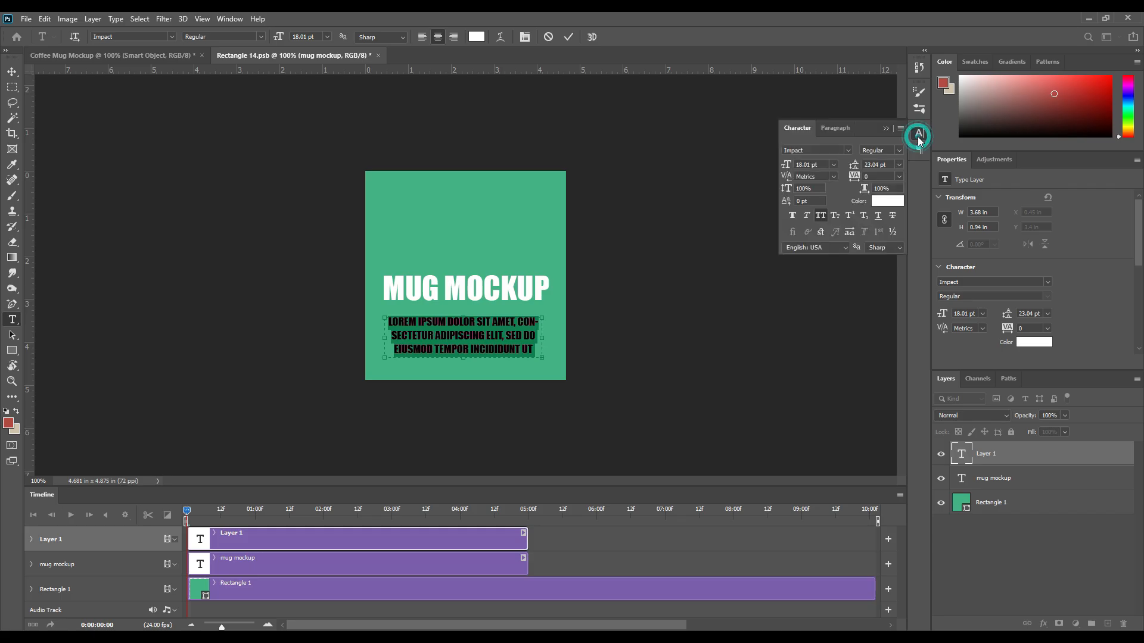
{"action": "left_click", "coordinate": [848, 150]}
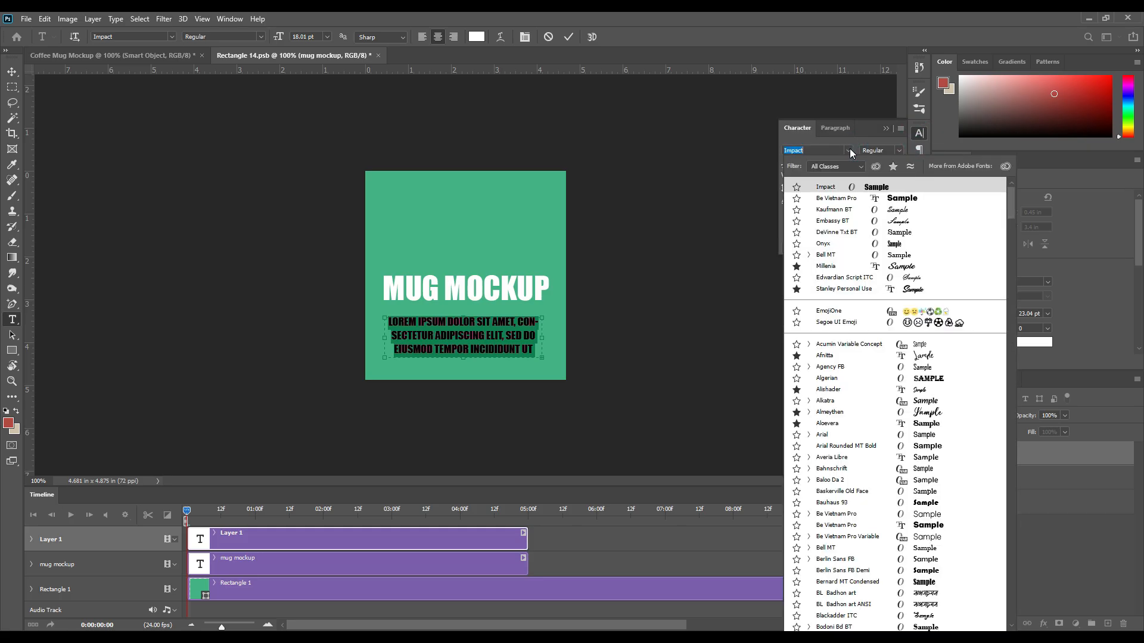
{"action": "left_click", "coordinate": [935, 196]}
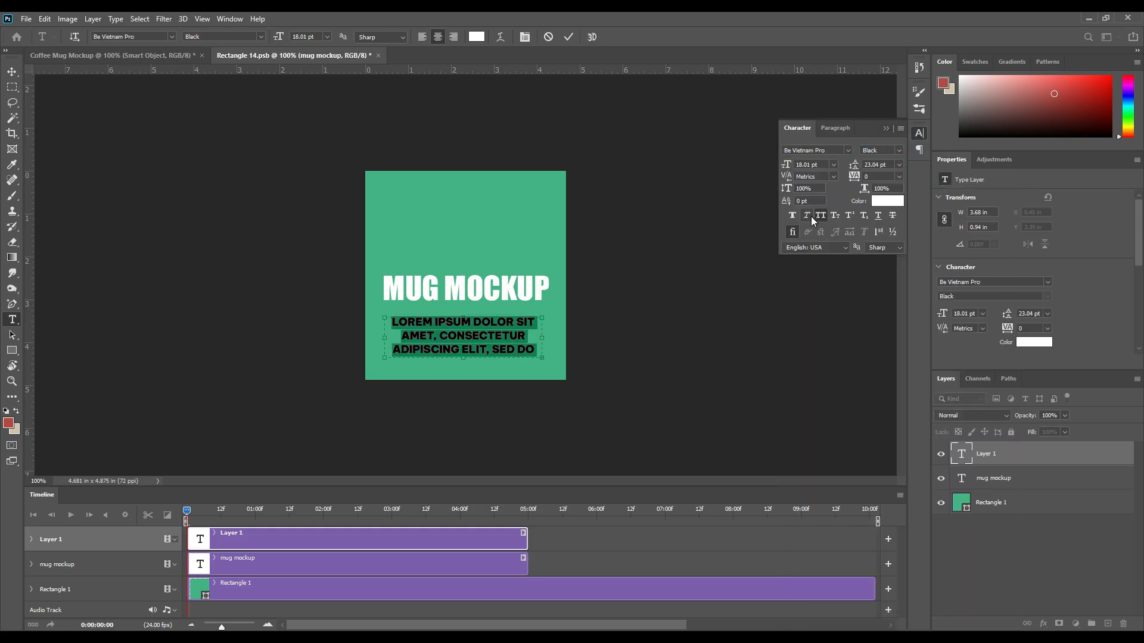
{"action": "left_click", "coordinate": [422, 36]}
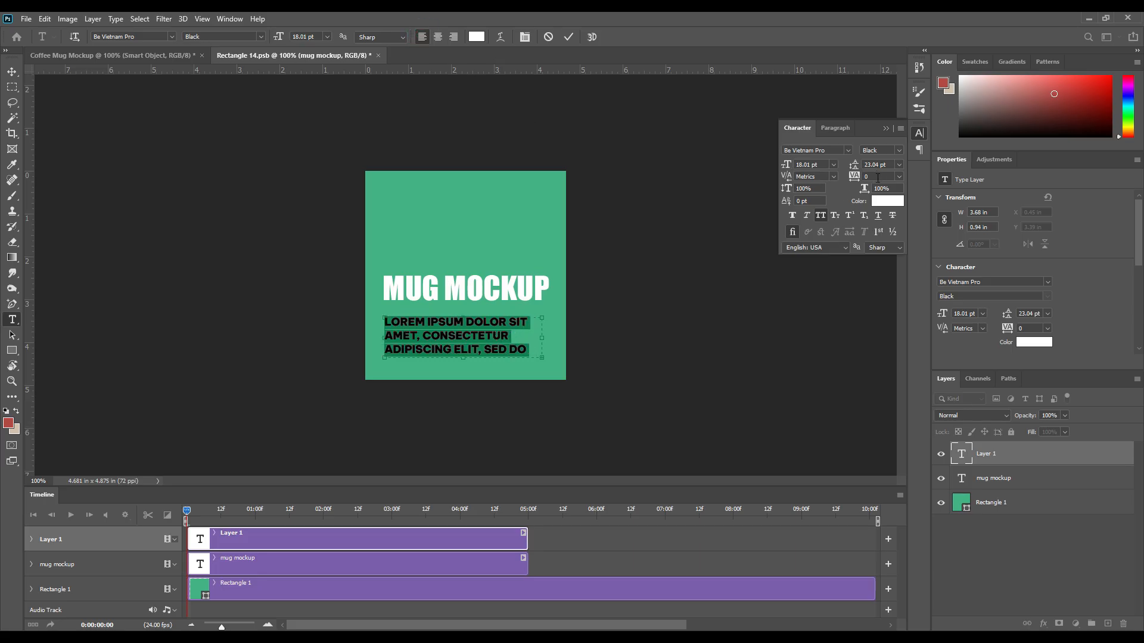
Set the paragraph's font size to 11.01 pt and leading to 18.04 pt, and shorten its text box to two lines.
{"action": "left_click_drag", "start_coordinate": [786, 168], "coordinate": [783, 168]}
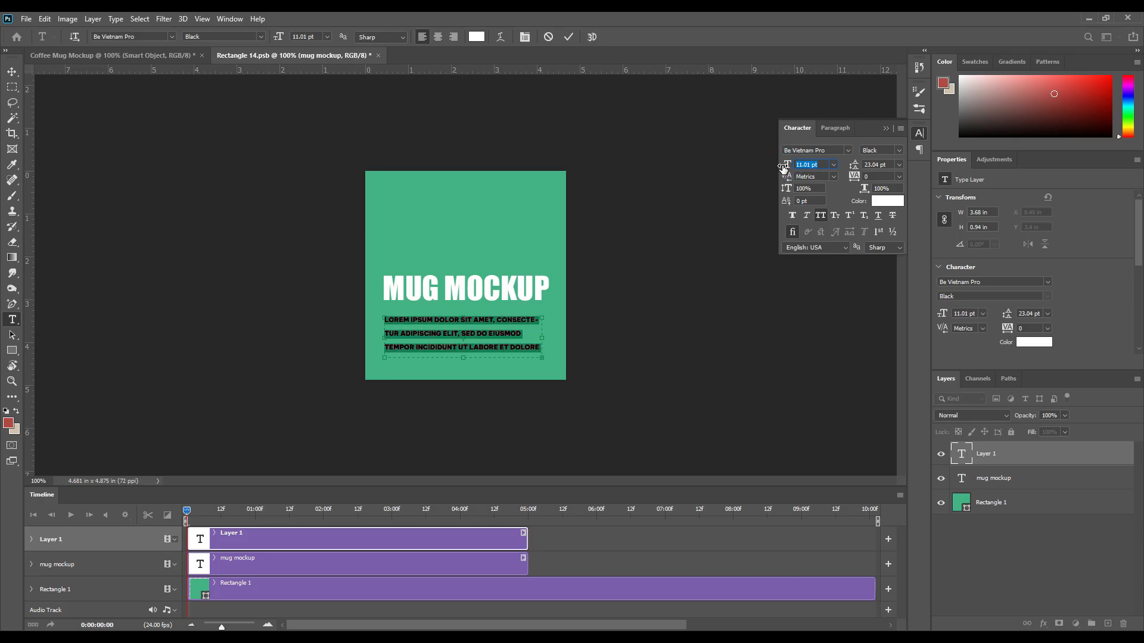
{"action": "left_click_drag", "start_coordinate": [465, 358], "coordinate": [465, 342]}
{"action": "left_click_drag", "start_coordinate": [854, 166], "coordinate": [851, 168]}
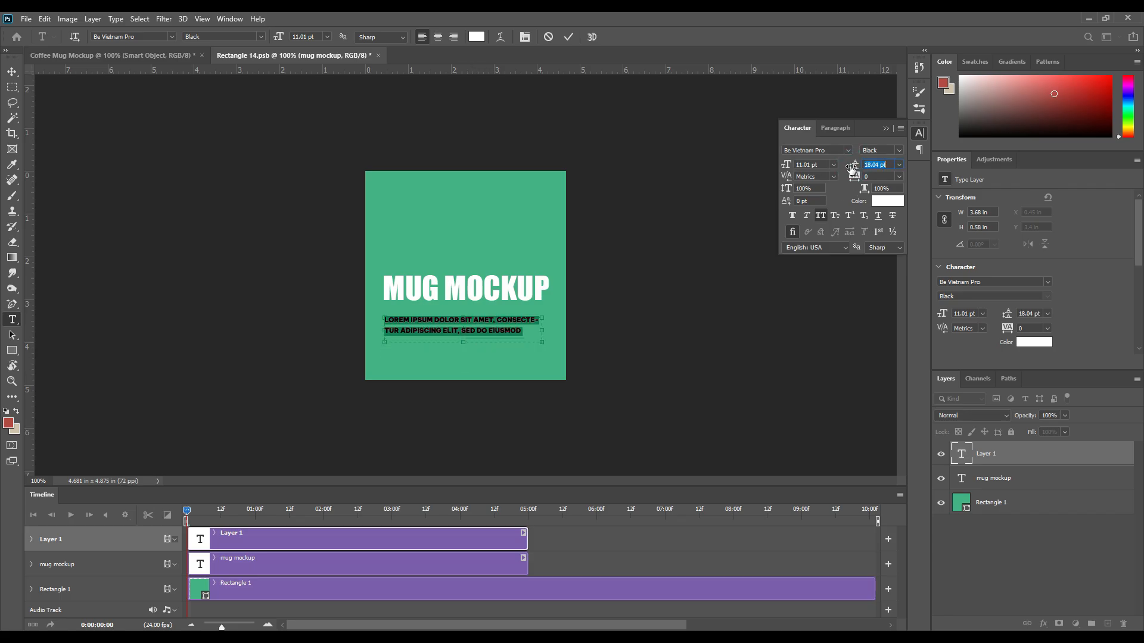
{"action": "left_click", "coordinate": [885, 131]}
{"action": "left_click", "coordinate": [569, 37]}
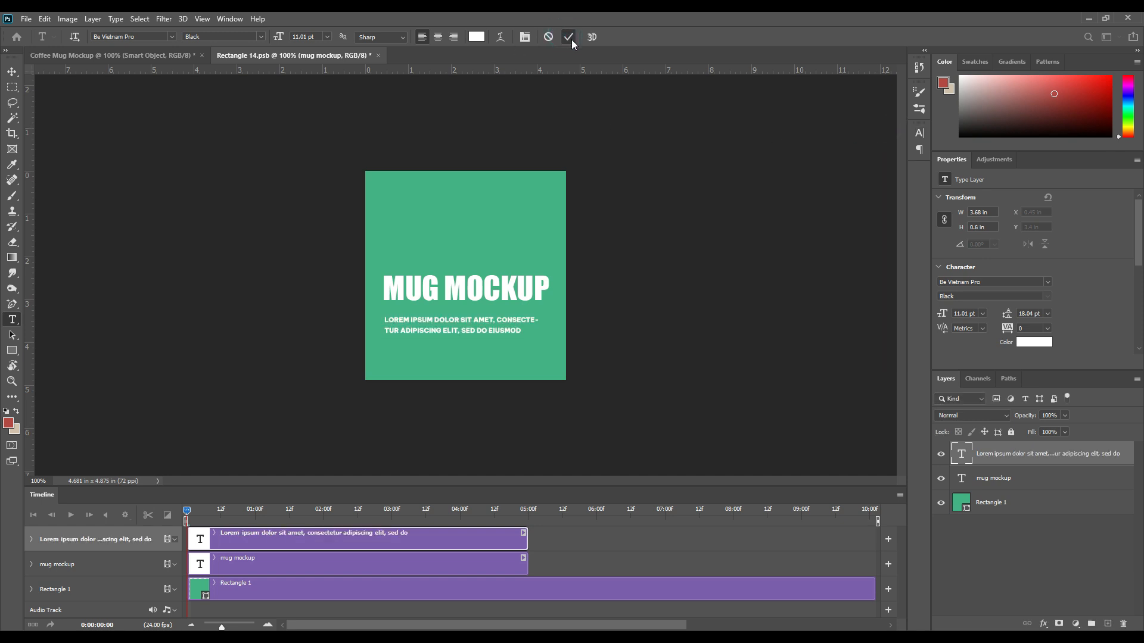
Duplicate the lorem ipsum paragraph above the MUG MOCKUP heading and replace the copy's text with Mockupart.
{"action": "left_click", "coordinate": [12, 72]}
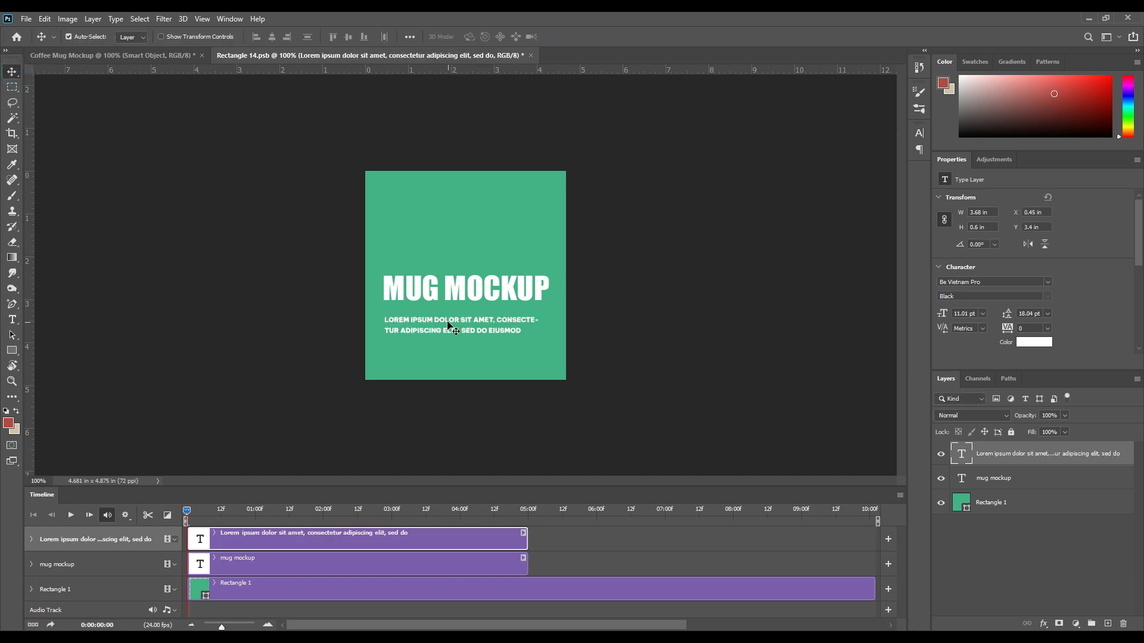
{"action": "left_click_drag", "start_coordinate": [447, 321], "coordinate": [446, 241]}
{"action": "double_click", "coordinate": [446, 241]}
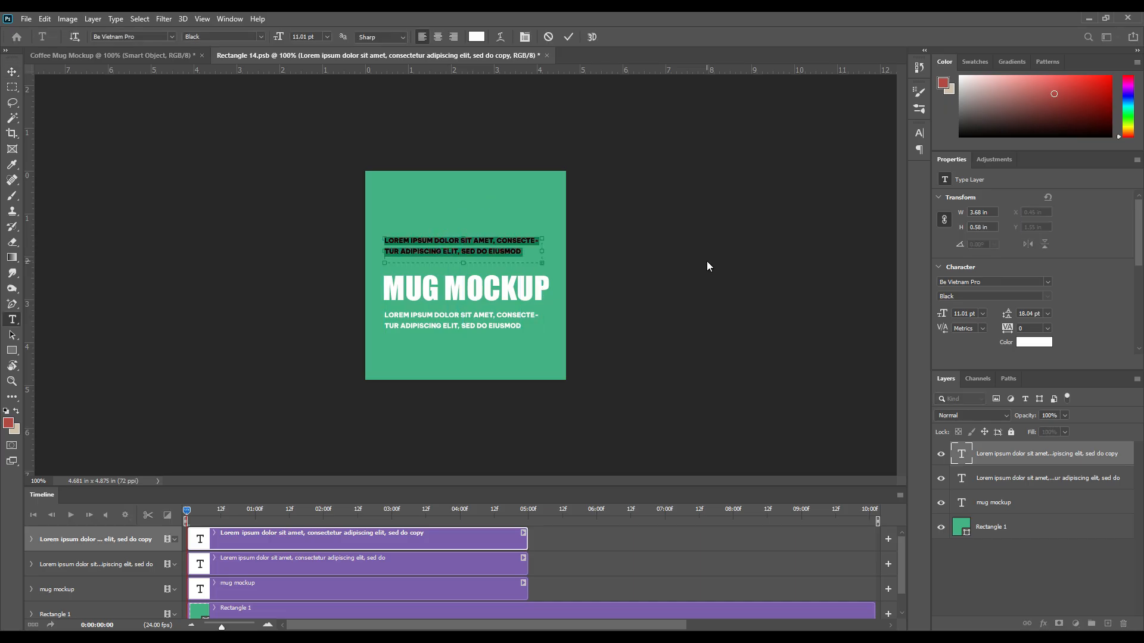
{"action": "key", "text": "BackSpace"}
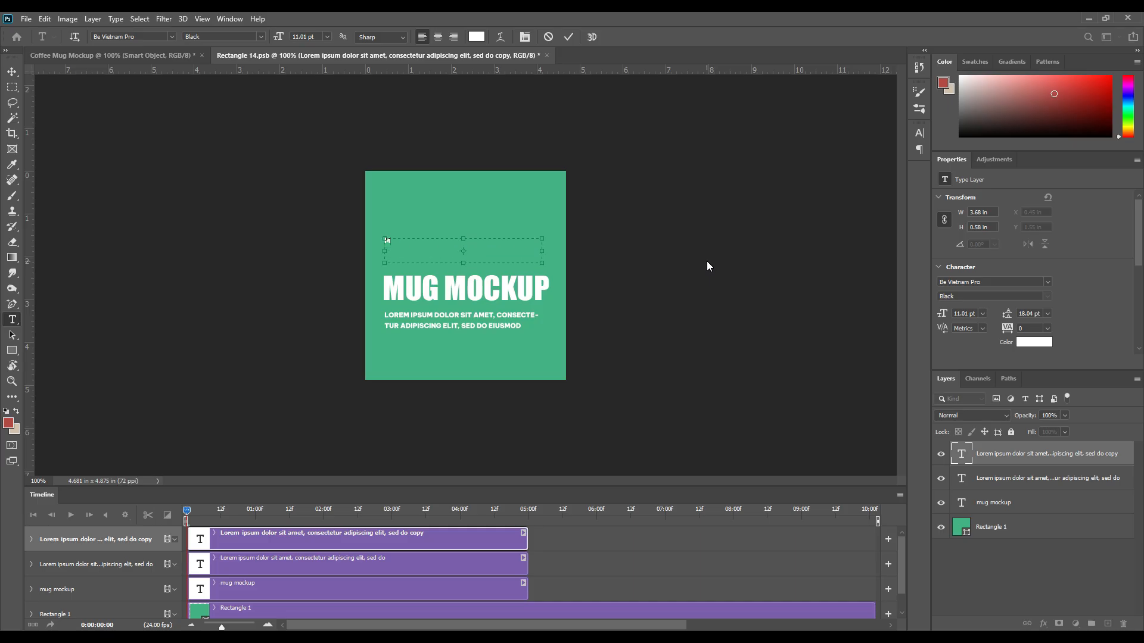
{"action": "type", "text": "mockupart"}
Narrow the Mockupart text box, set its font size to 24.01 pt, and move it higher above the heading.
{"action": "left_click_drag", "start_coordinate": [543, 250], "coordinate": [519, 262]}
{"action": "double_click", "coordinate": [408, 243]}
{"action": "left_click_drag", "start_coordinate": [278, 37], "coordinate": [284, 36]}
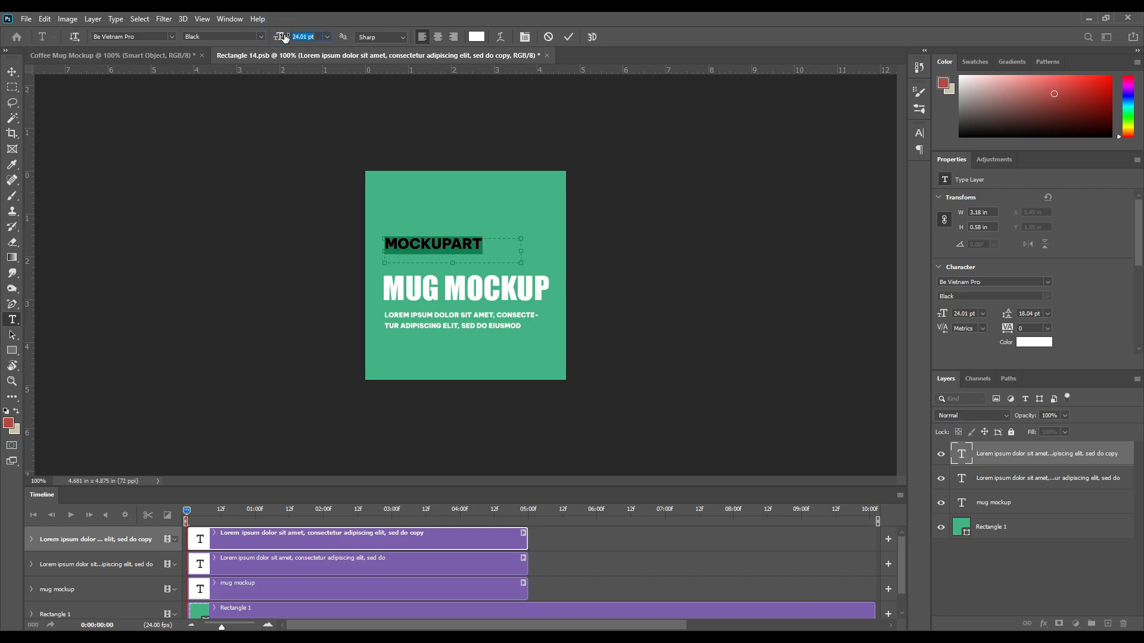
{"action": "left_click", "coordinate": [569, 37]}
{"action": "key", "text": "v"}
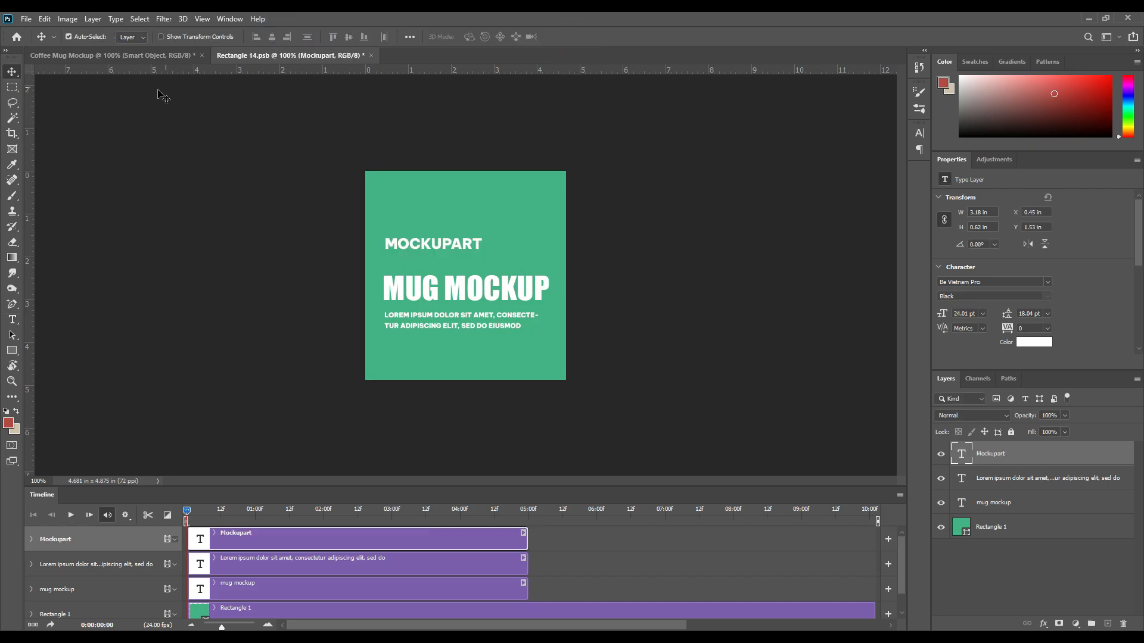
{"action": "left_click_drag", "start_coordinate": [446, 243], "coordinate": [444, 230]}
Hide the green Rectangle 1 layer, save the Smart Object contents, and return to the Coffee Mug Mockup document.
{"action": "left_click", "coordinate": [531, 355]}
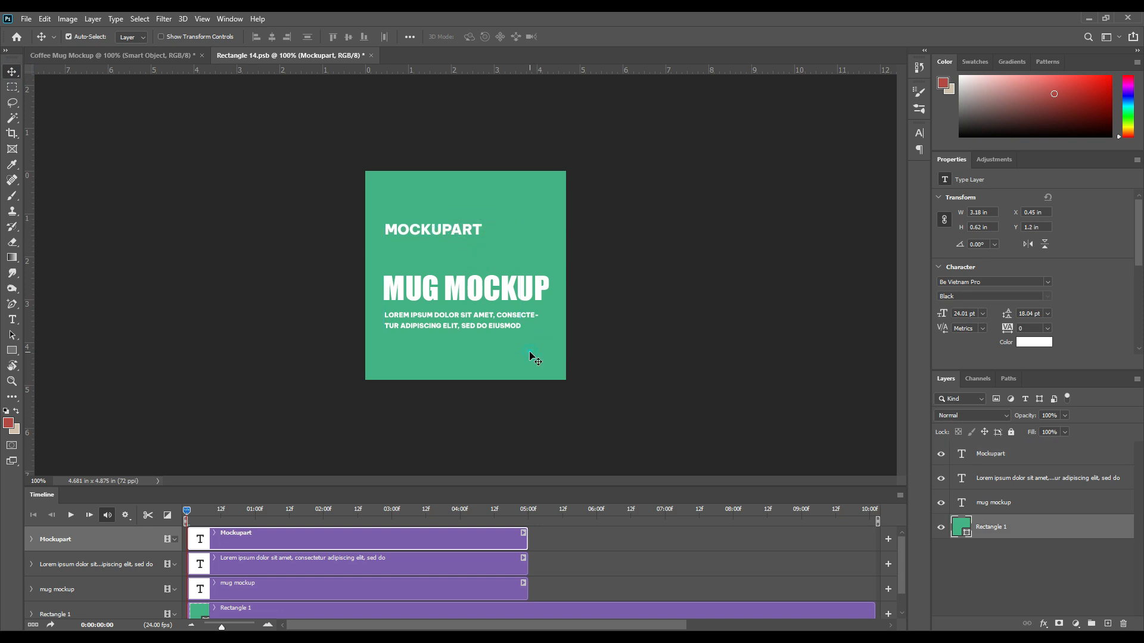
{"action": "left_click", "coordinate": [941, 530]}
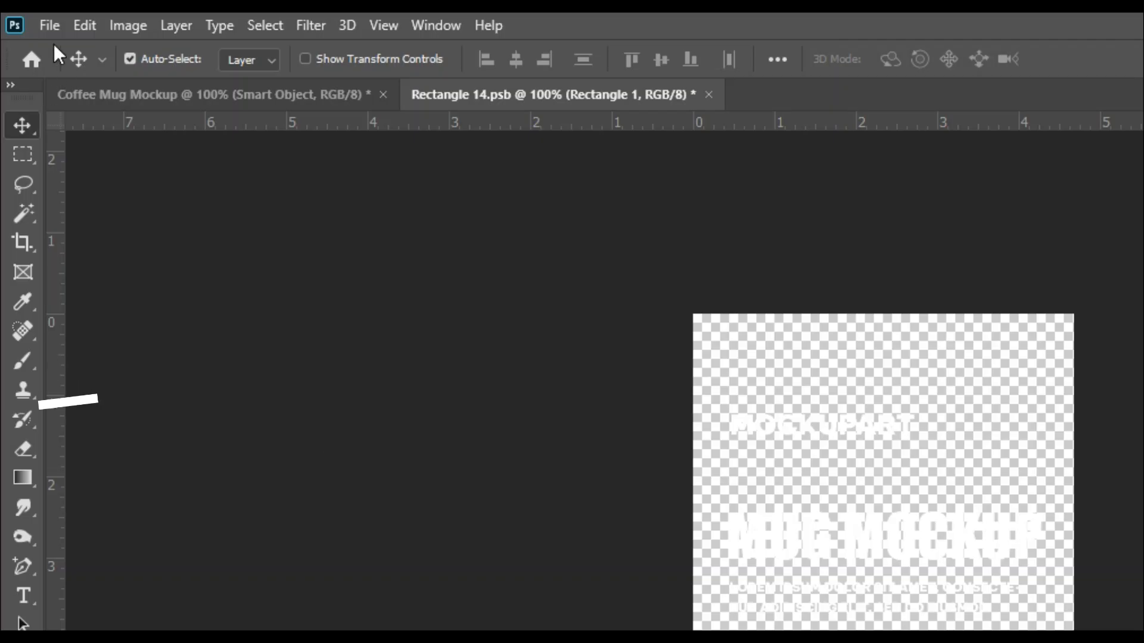
{"action": "left_click", "coordinate": [26, 19]}
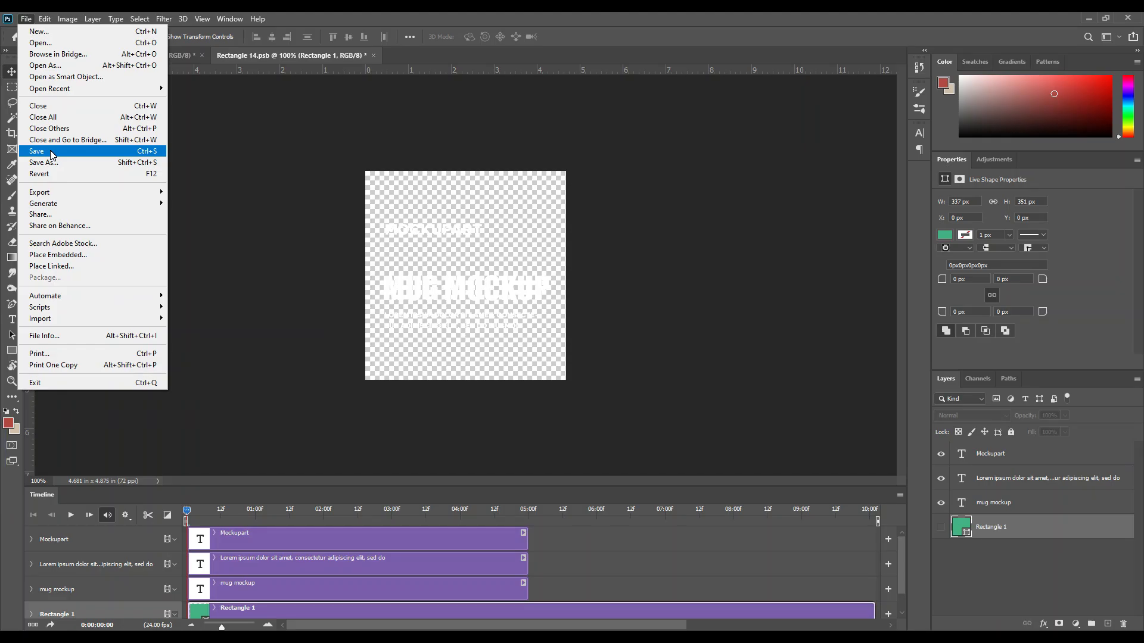
{"action": "left_click", "coordinate": [95, 277]}
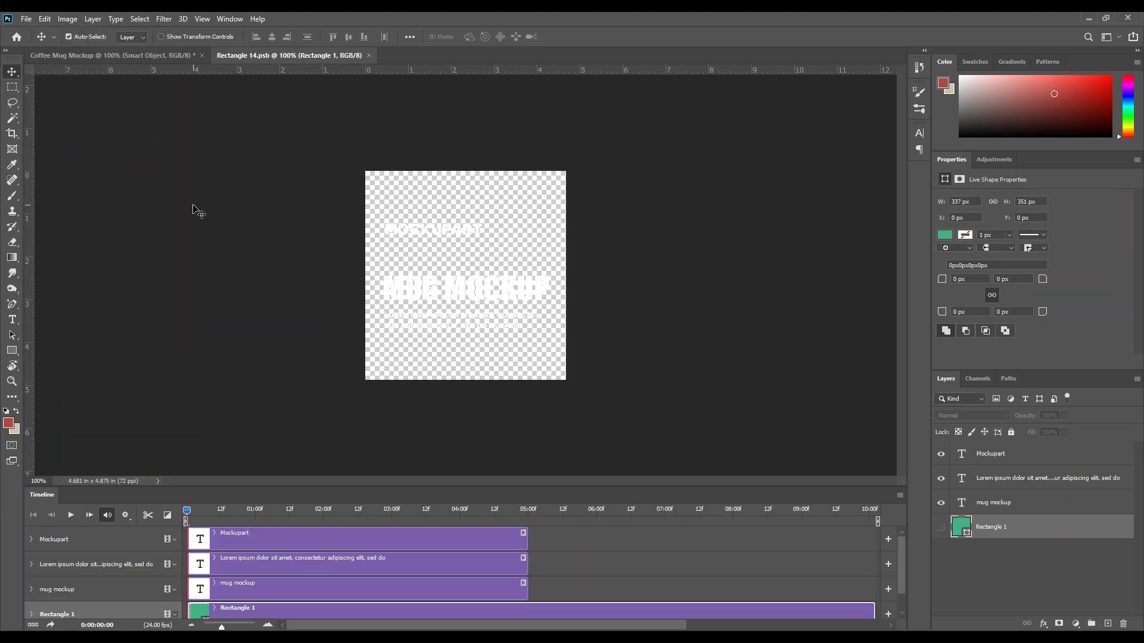
{"action": "left_click", "coordinate": [149, 54]}
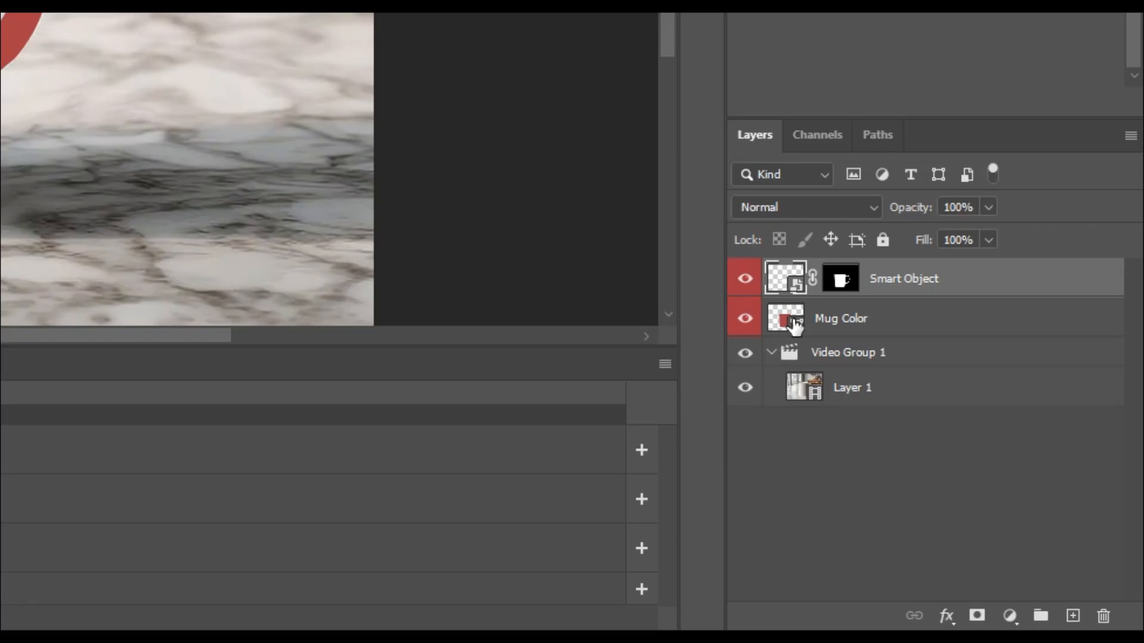
Change the Mug Color layer's fill to a bright, fully saturated orange.
{"action": "double_click", "coordinate": [962, 472]}
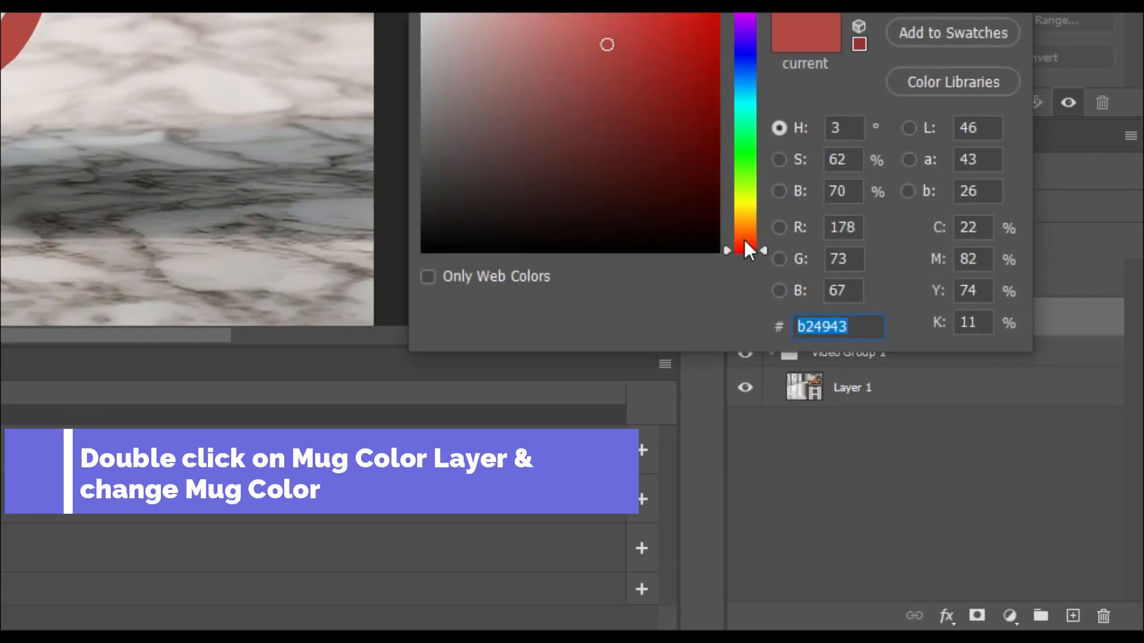
{"action": "left_click_drag", "start_coordinate": [751, 241], "coordinate": [752, 229]}
{"action": "left_click_drag", "start_coordinate": [902, 347], "coordinate": [928, 289]}
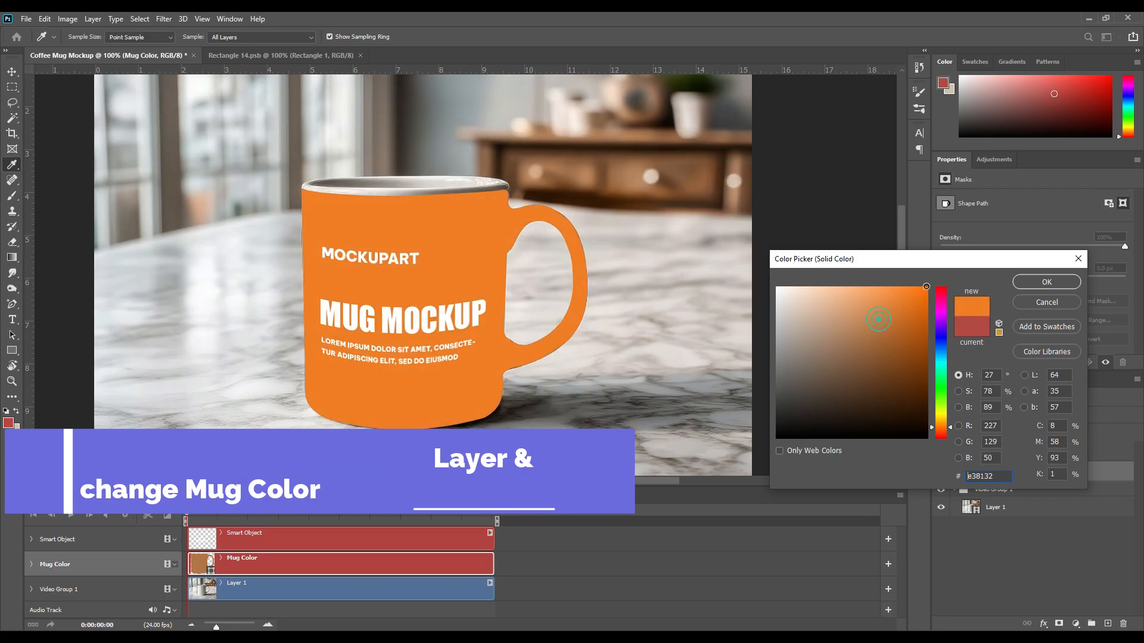
{"action": "left_click", "coordinate": [1027, 282]}
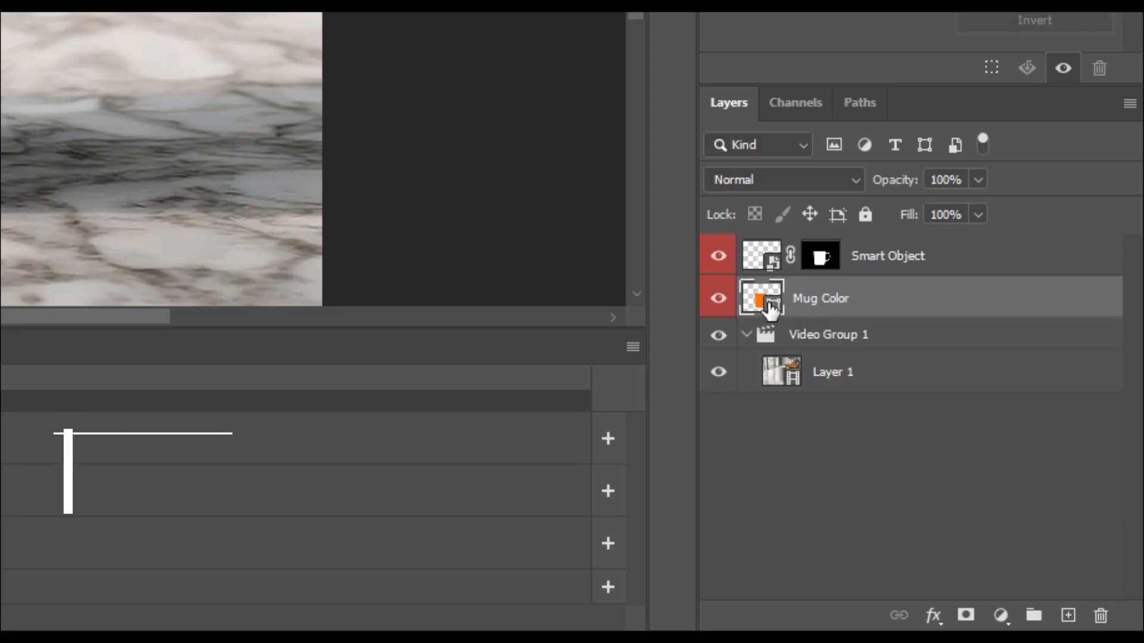
Load the Mug Color outline as a selection and copy that area of Layer 1 to a new layer.
{"action": "left_click", "coordinate": [964, 473], "text": "ctrl"}
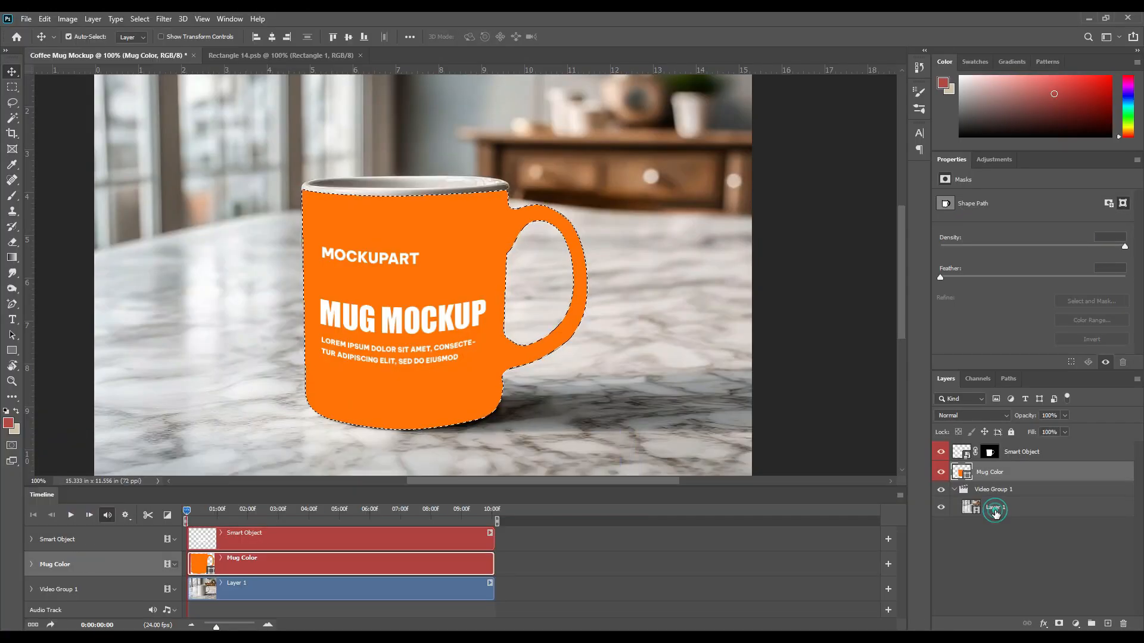
{"action": "left_click", "coordinate": [990, 509]}
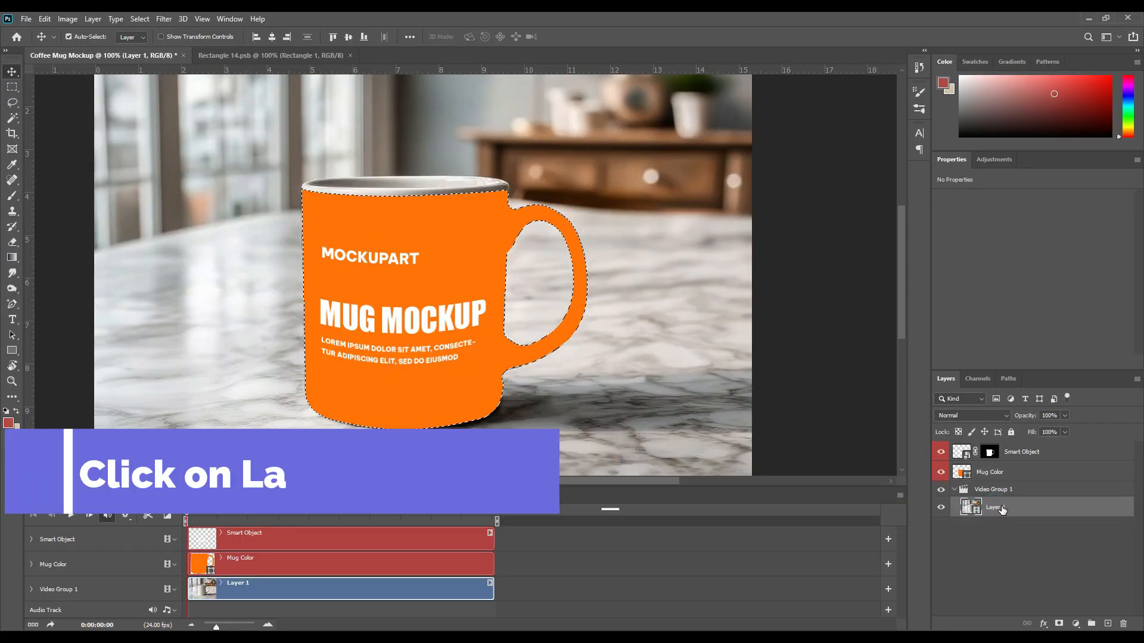
{"action": "key", "text": "ctrl+j"}
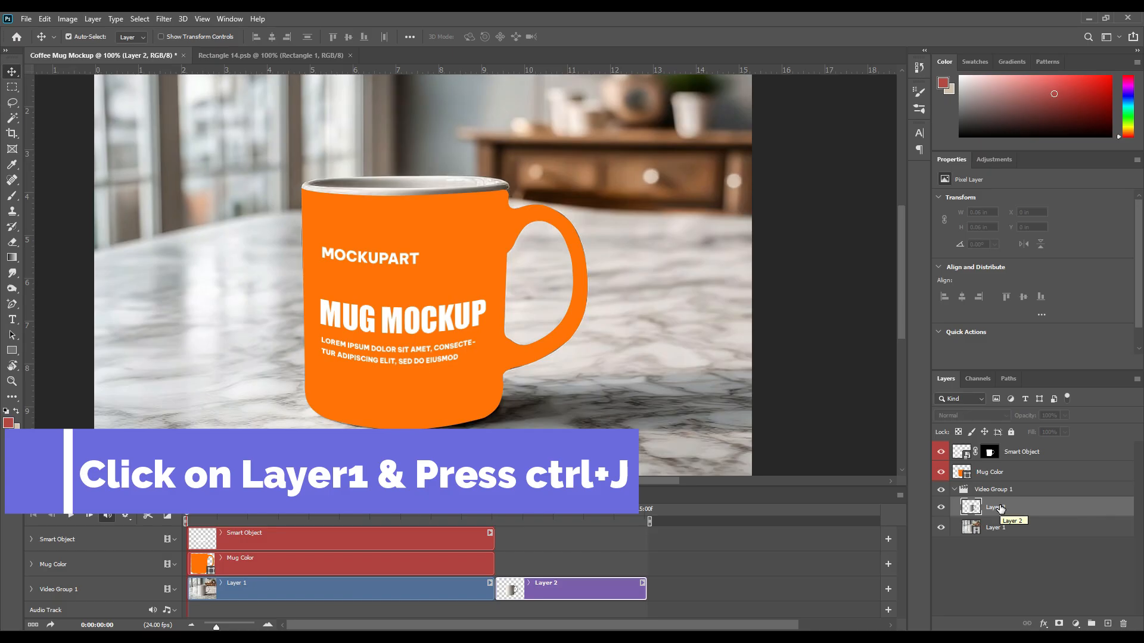
Move Layer 2 above the Smart Object layer and shift its clip to the start of the timeline.
{"action": "left_click_drag", "start_coordinate": [996, 507], "coordinate": [1000, 448]}
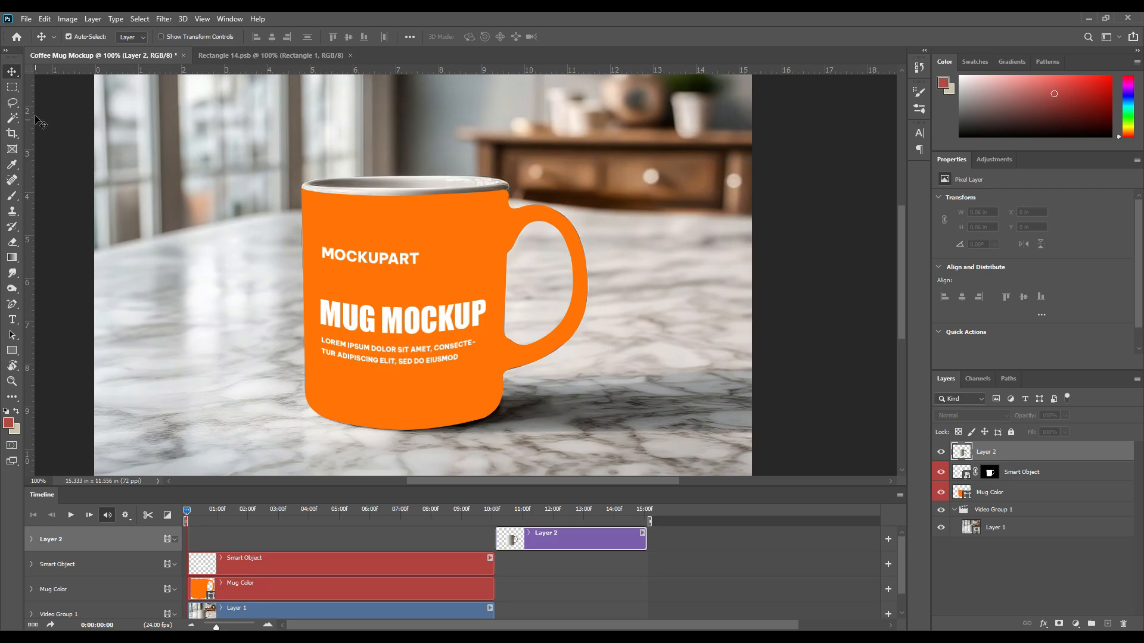
{"action": "left_click_drag", "start_coordinate": [562, 541], "coordinate": [255, 542]}
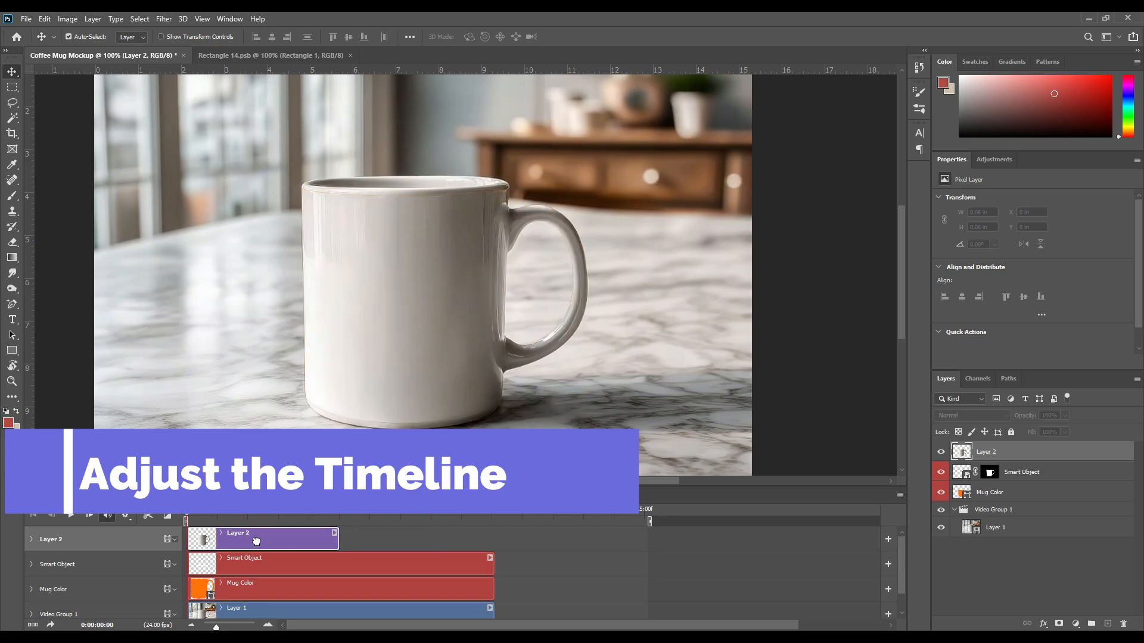
Extend Layer 2's clip to the 10-second end of the other clips and duplicate the layer twice.
{"action": "left_click_drag", "start_coordinate": [337, 540], "coordinate": [494, 543]}
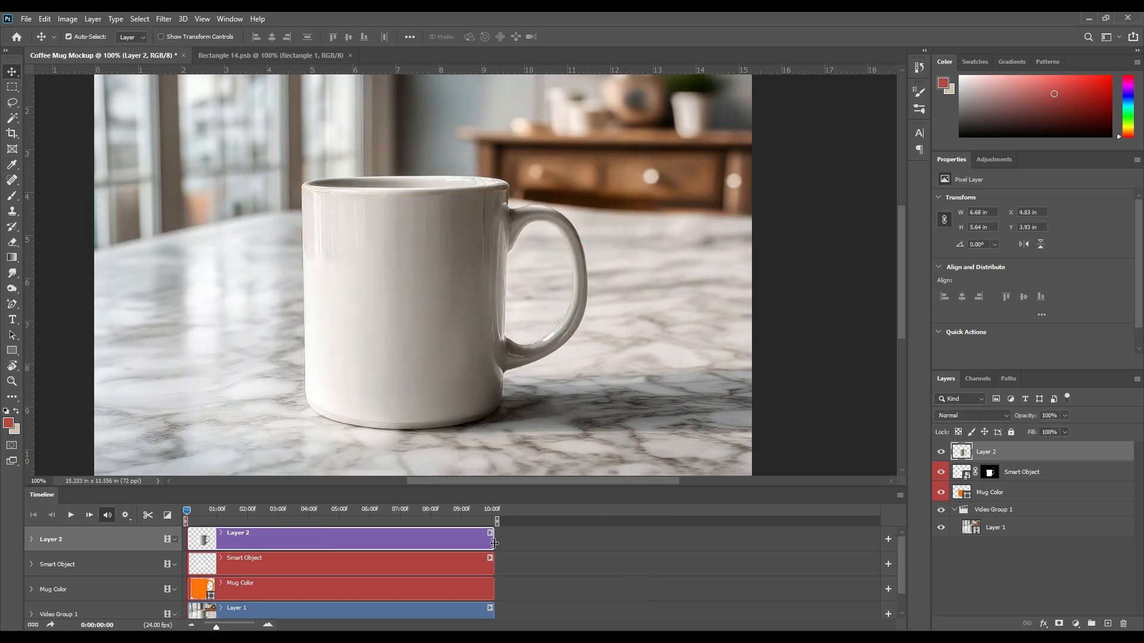
{"action": "left_click", "coordinate": [1026, 454]}
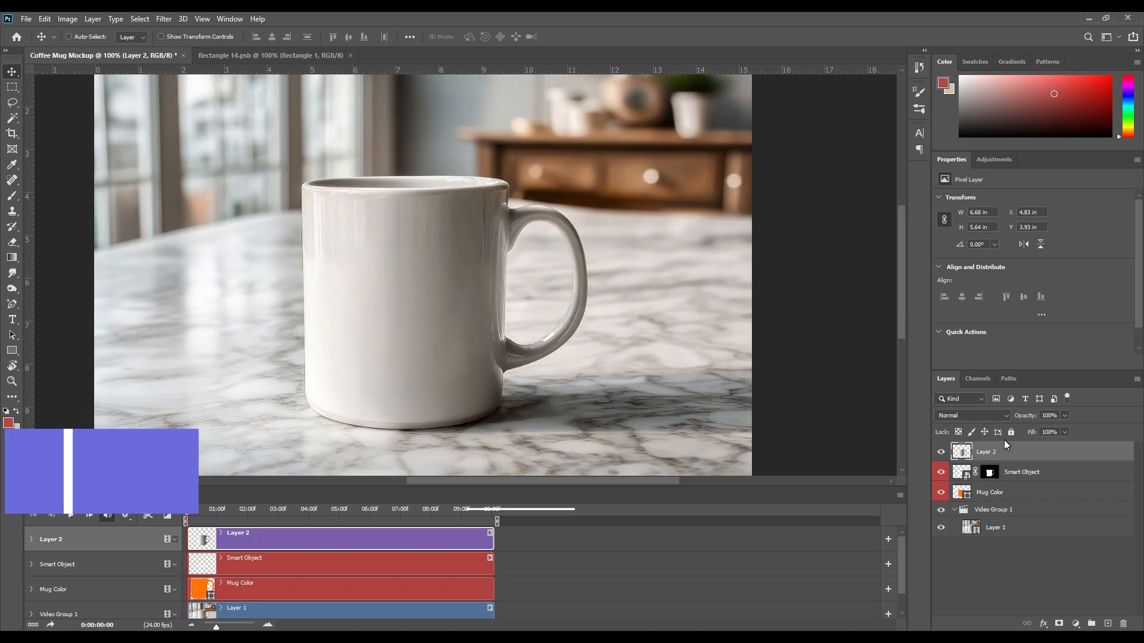
{"action": "key", "text": "ctrl+j"}
{"action": "key", "text": "ctrl+j"}
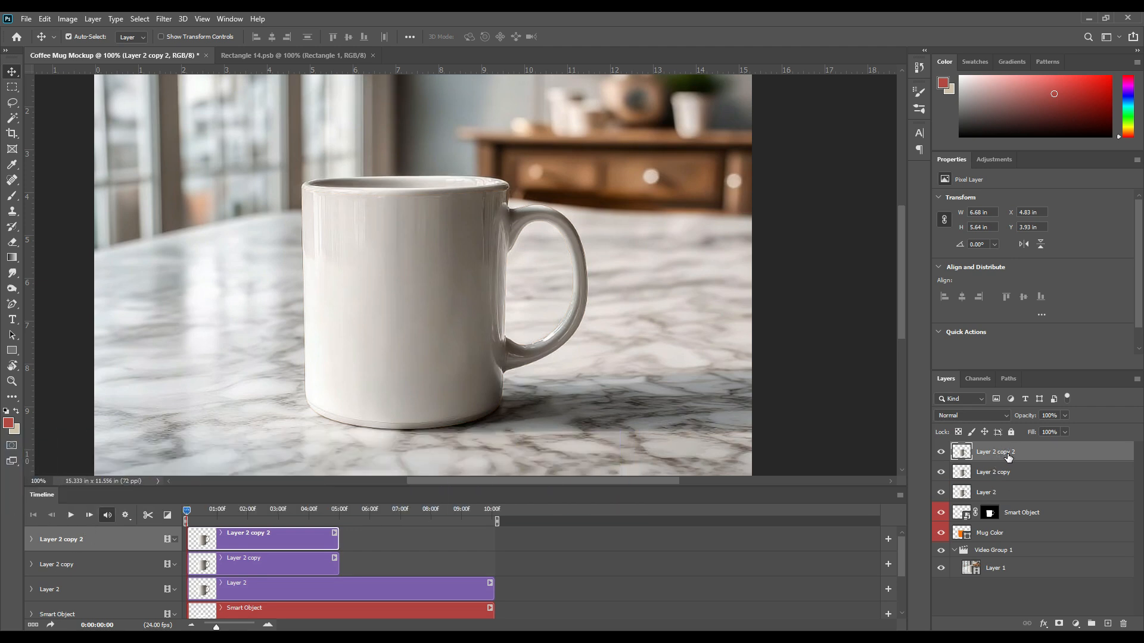
Extend the clips of both Layer 2 copies to the 10-second end of the timeline.
{"action": "left_click", "coordinate": [322, 571]}
{"action": "left_click_drag", "start_coordinate": [337, 566], "coordinate": [490, 566]}
{"action": "left_click", "coordinate": [322, 534]}
{"action": "left_click_drag", "start_coordinate": [338, 533], "coordinate": [504, 542]}
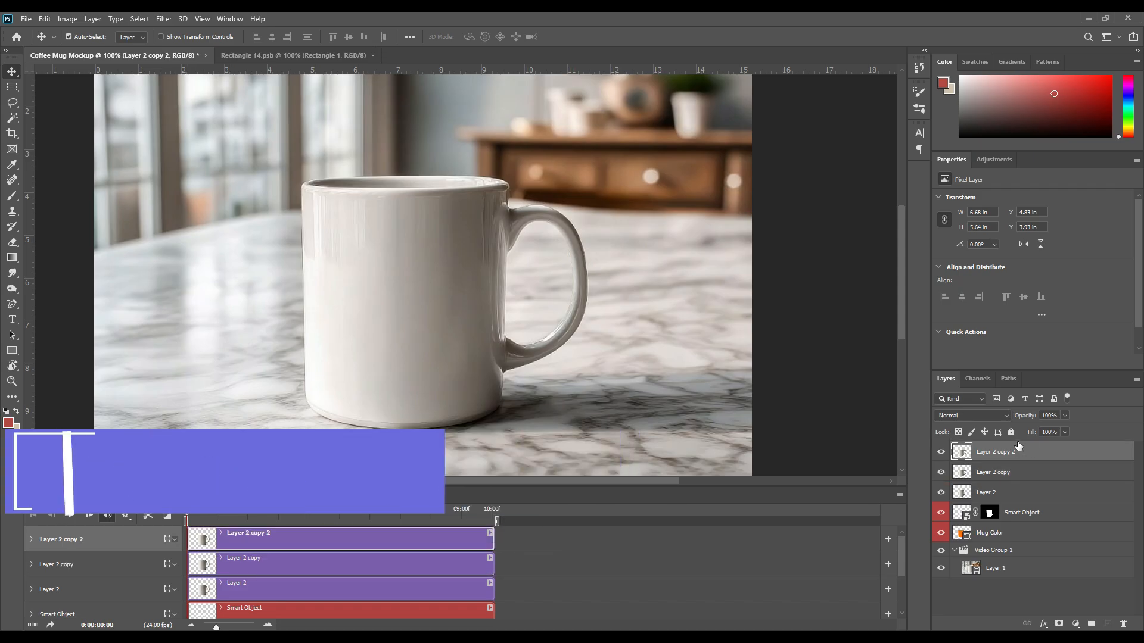
Rename Layer 2 copy 2 as Light, Layer 2 copy as Midtone and Layer 2 as Shadow, and leave no layer selected.
{"action": "double_click", "coordinate": [996, 453]}
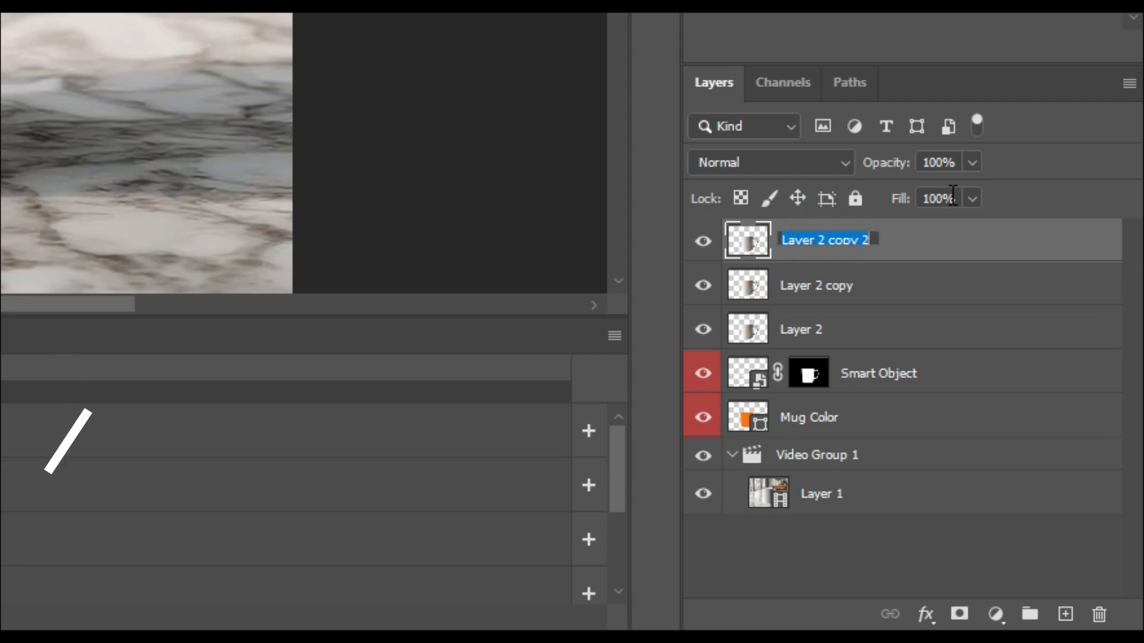
{"action": "type", "text": "Light"}
{"action": "key", "text": "Return"}
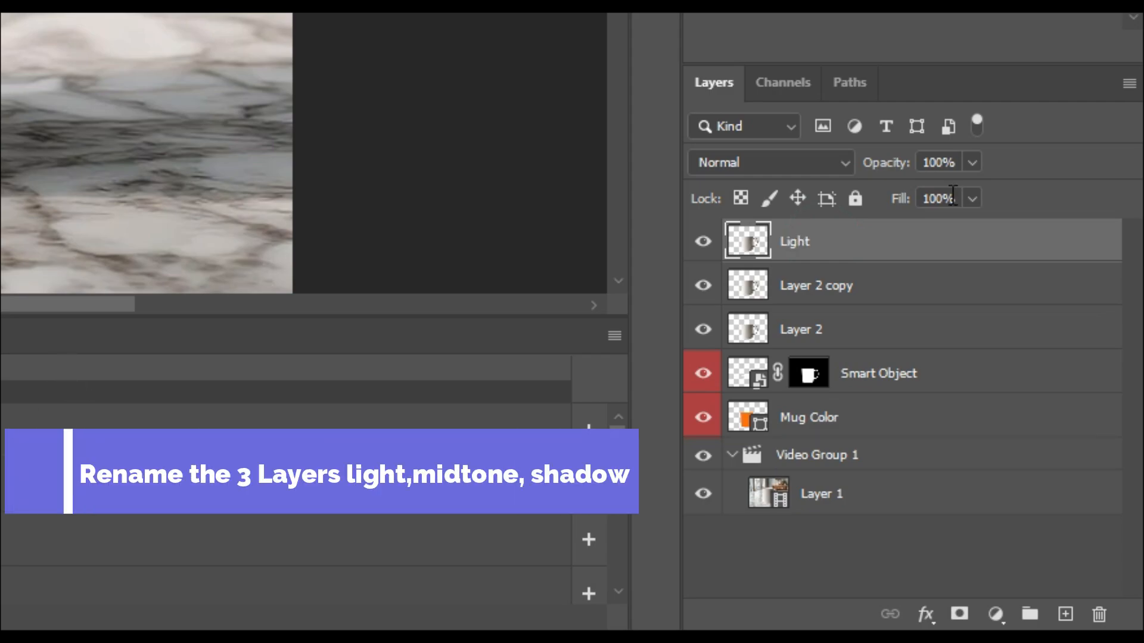
{"action": "double_click", "coordinate": [817, 287]}
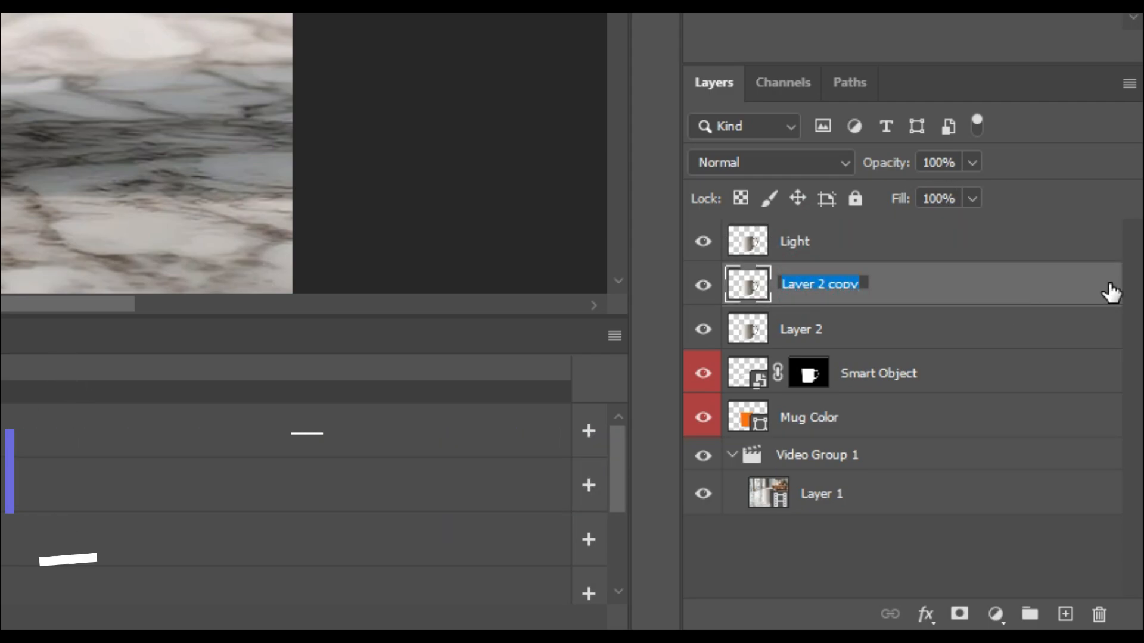
{"action": "type", "text": "Midtone"}
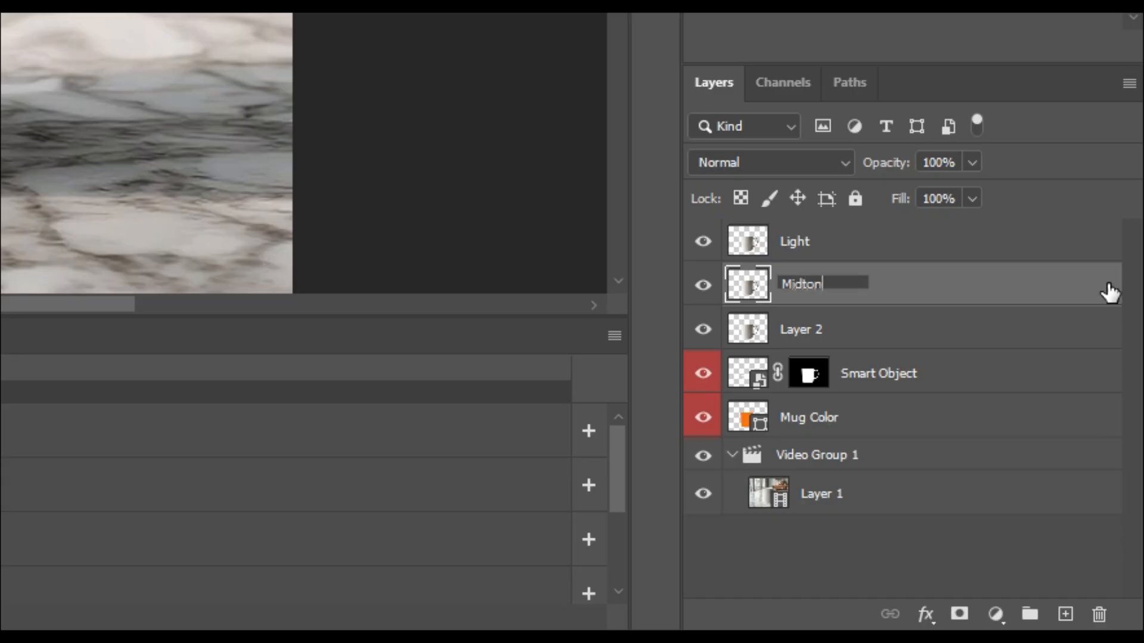
{"action": "key", "text": "Return"}
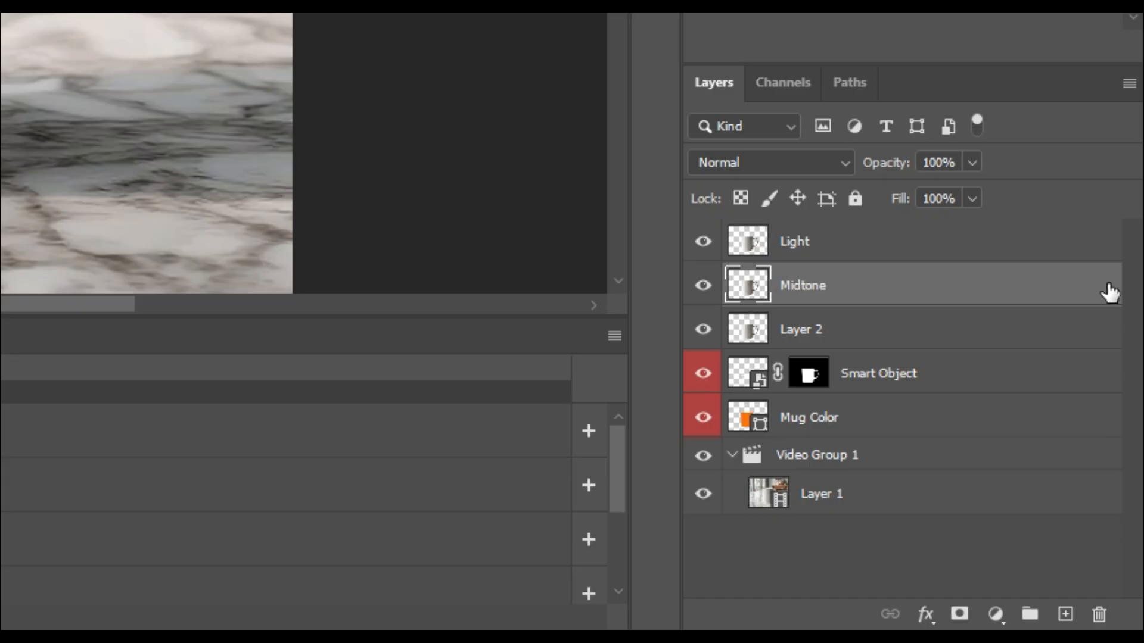
{"action": "double_click", "coordinate": [814, 329]}
{"action": "type", "text": "Sh"}
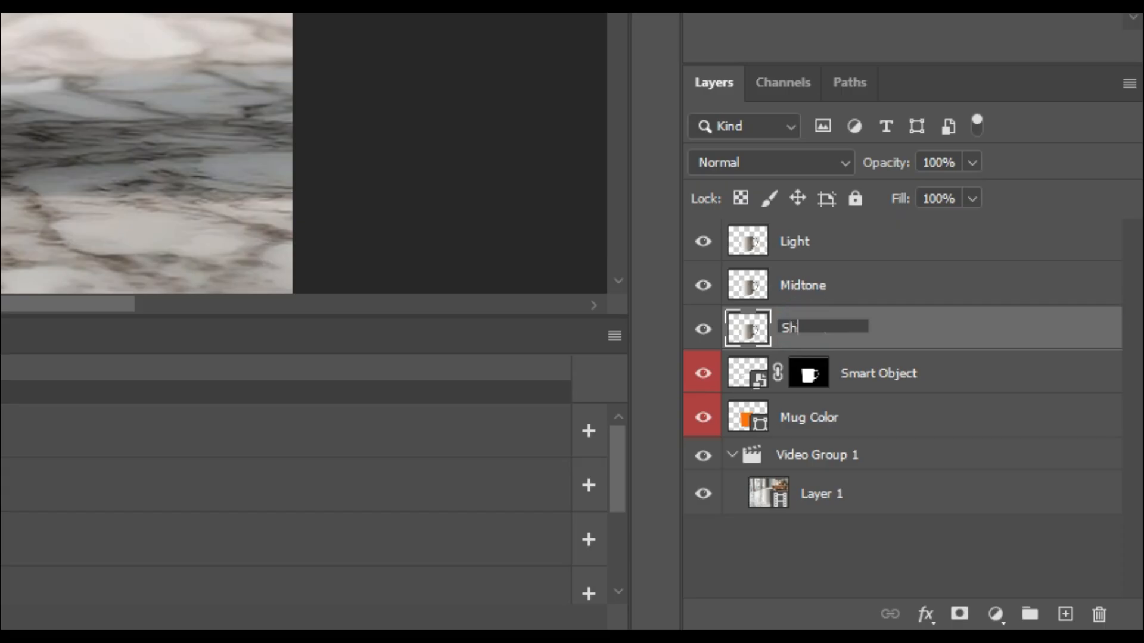
{"action": "type", "text": "adow"}
{"action": "key", "text": "Return"}
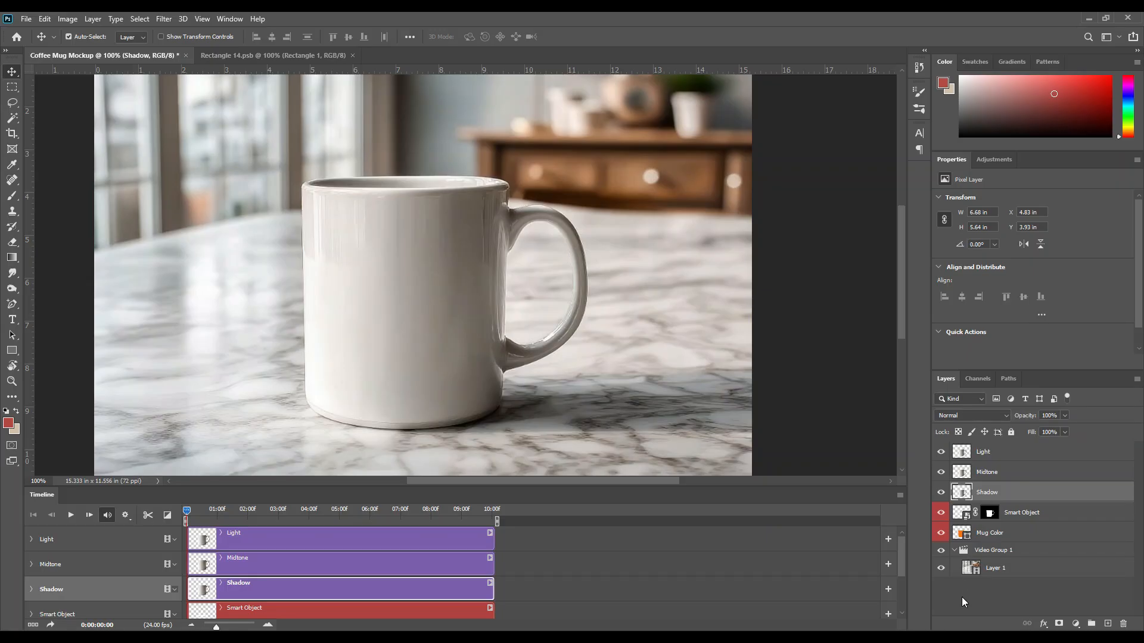
{"action": "left_click", "coordinate": [961, 597]}
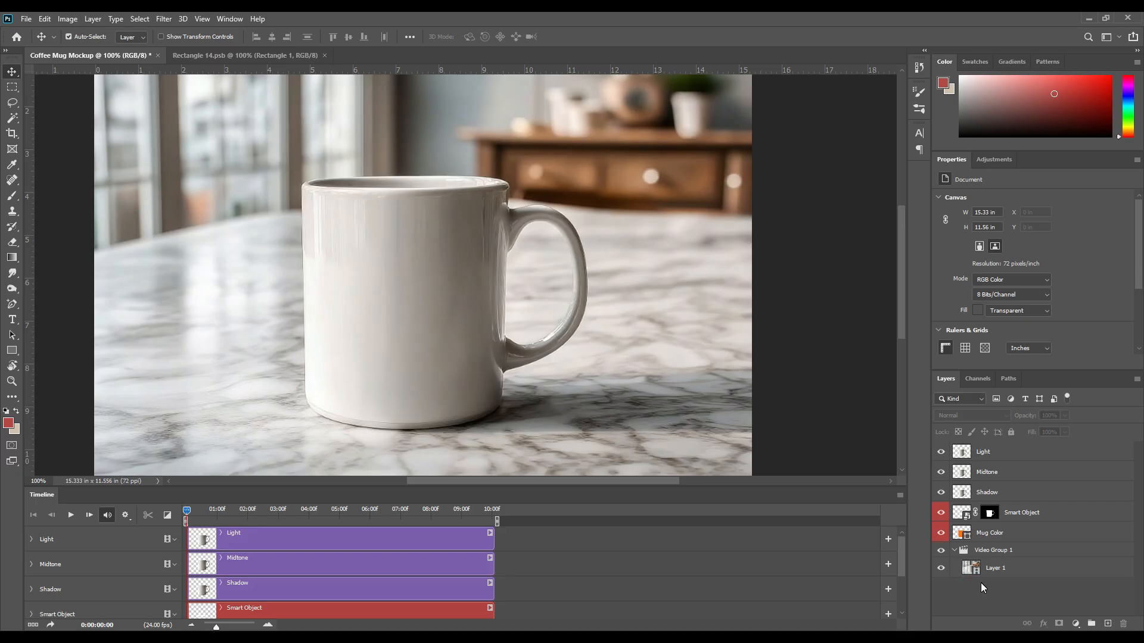
Hide the Light and Midtone layers and set the Shadow layer's blend mode to Linear Burn.
{"action": "left_click", "coordinate": [941, 451]}
{"action": "left_click", "coordinate": [941, 472]}
{"action": "left_click", "coordinate": [1006, 494]}
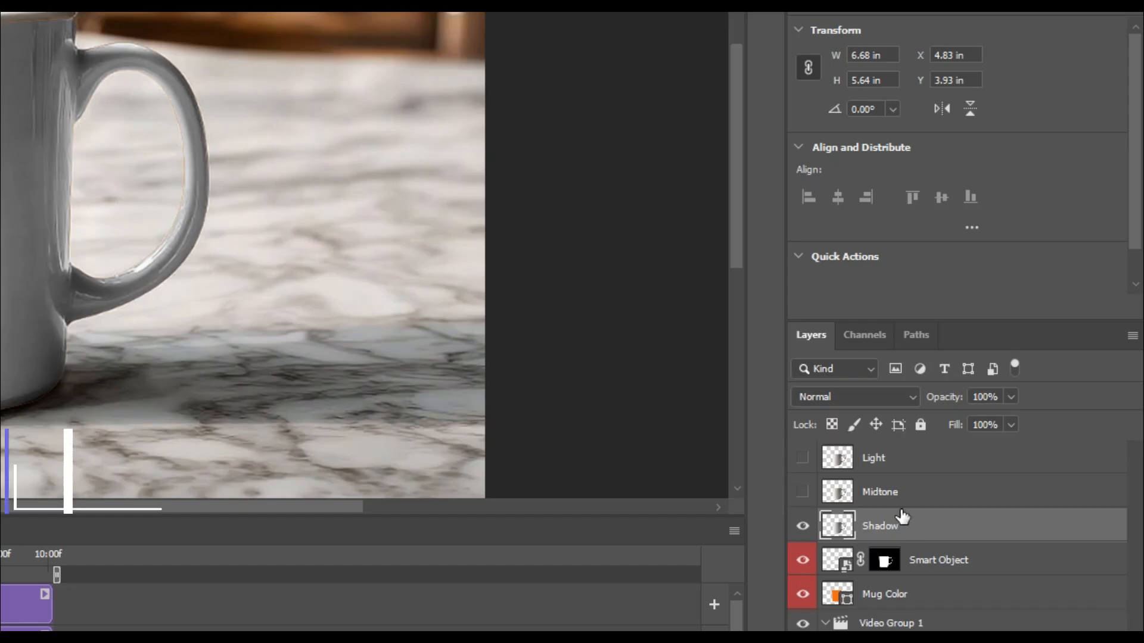
{"action": "left_click", "coordinate": [853, 395]}
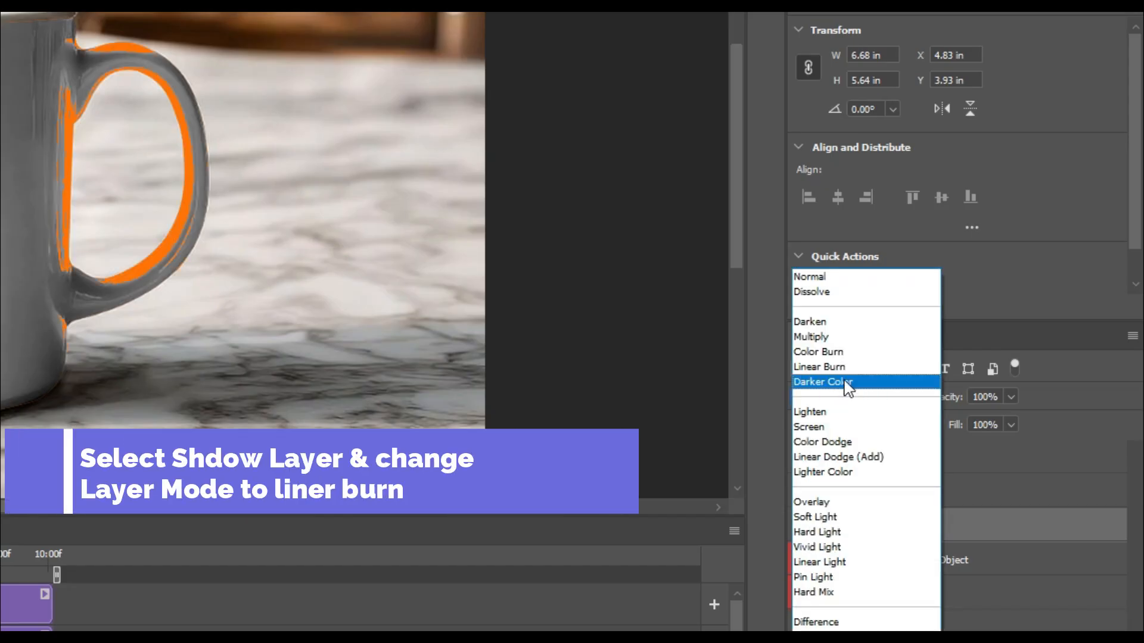
{"action": "left_click", "coordinate": [840, 368]}
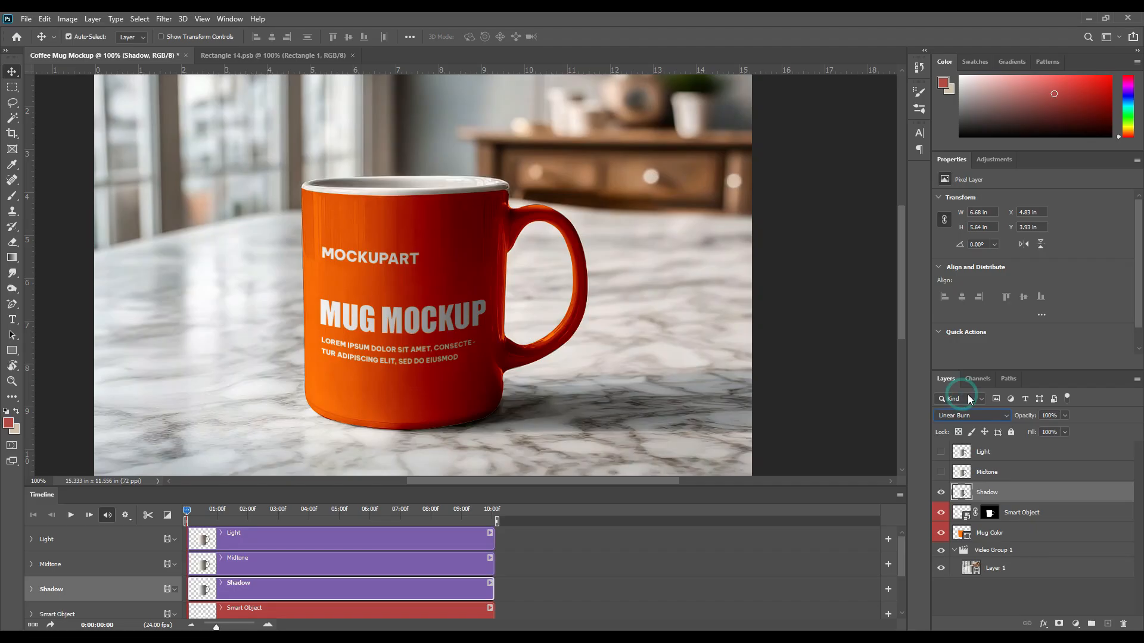
Show the Midtone layer and set its blend mode to Linear Dodge (Add).
{"action": "left_click", "coordinate": [942, 472]}
{"action": "left_click", "coordinate": [1007, 472]}
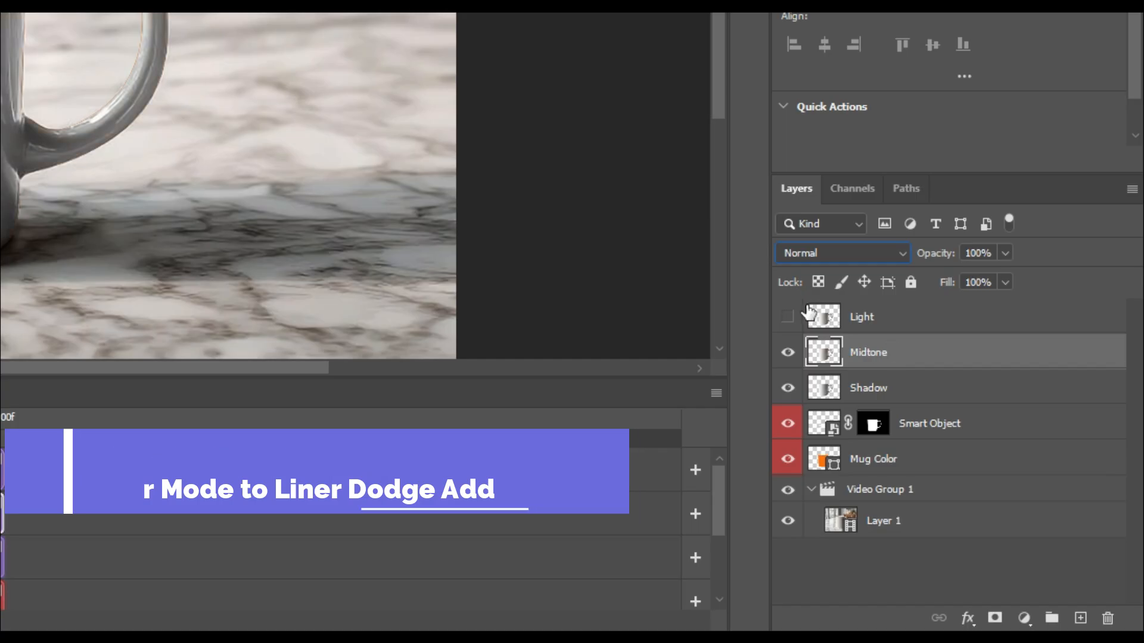
{"action": "left_click", "coordinate": [812, 255]}
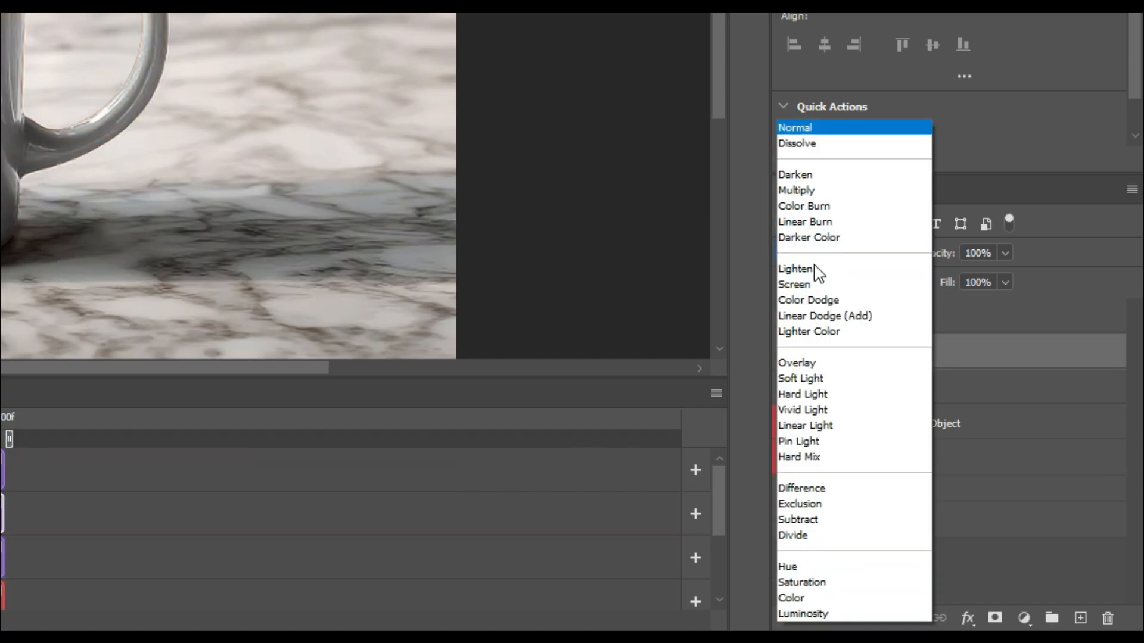
{"action": "left_click", "coordinate": [846, 317]}
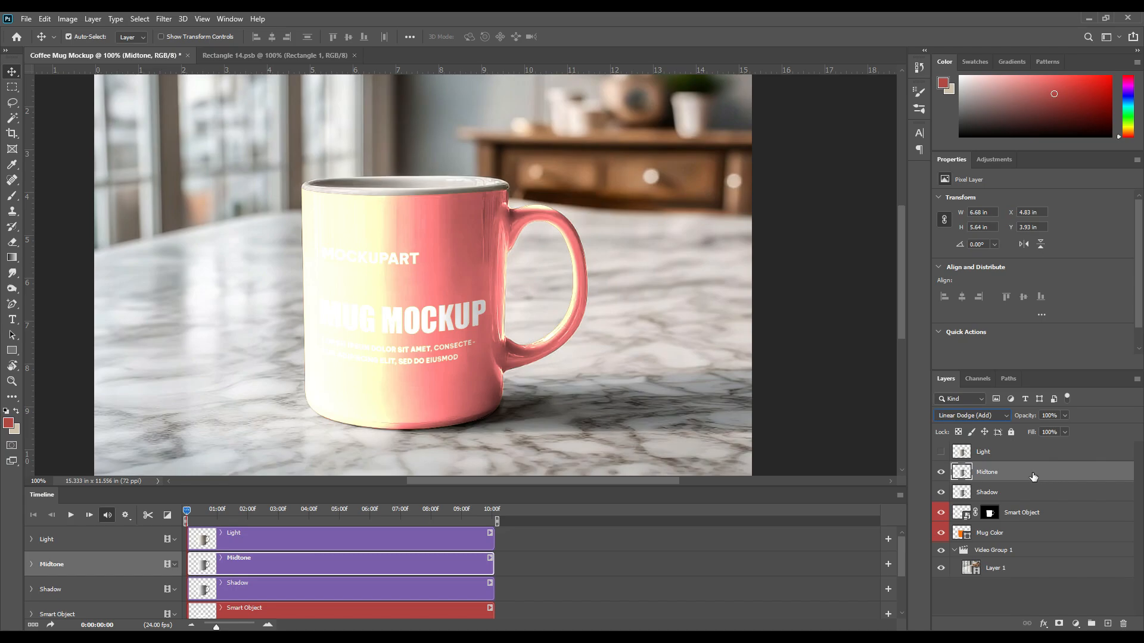
Apply Levels to the Midtone layer with the input black point at about 91 and the output white at 44.
{"action": "key", "text": "ctrl+l"}
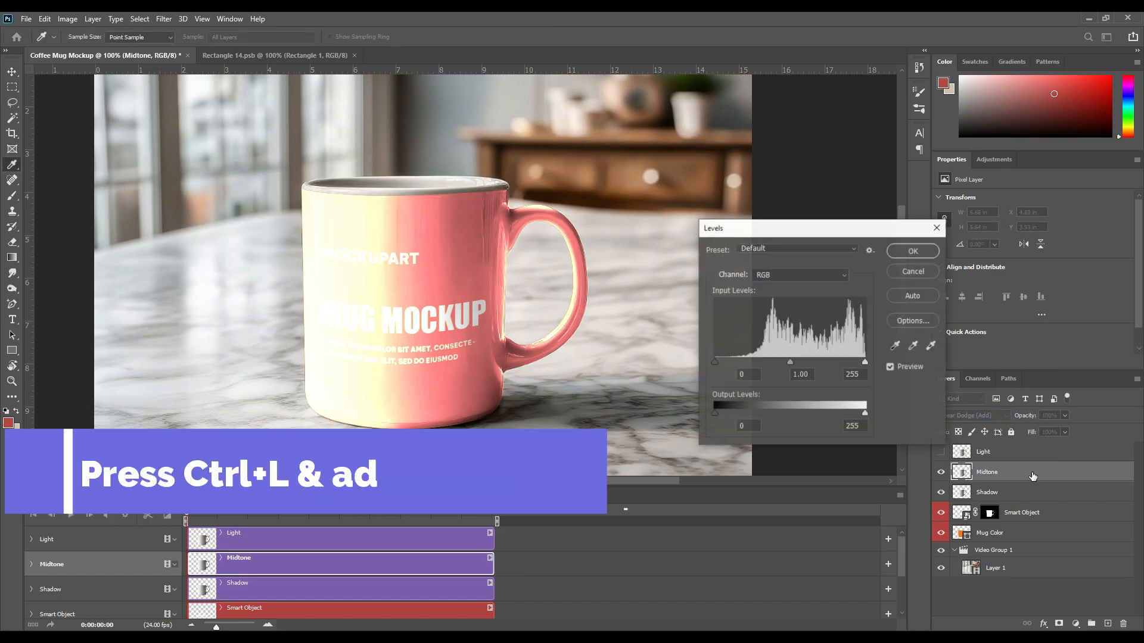
{"action": "left_click_drag", "start_coordinate": [716, 362], "coordinate": [806, 361]}
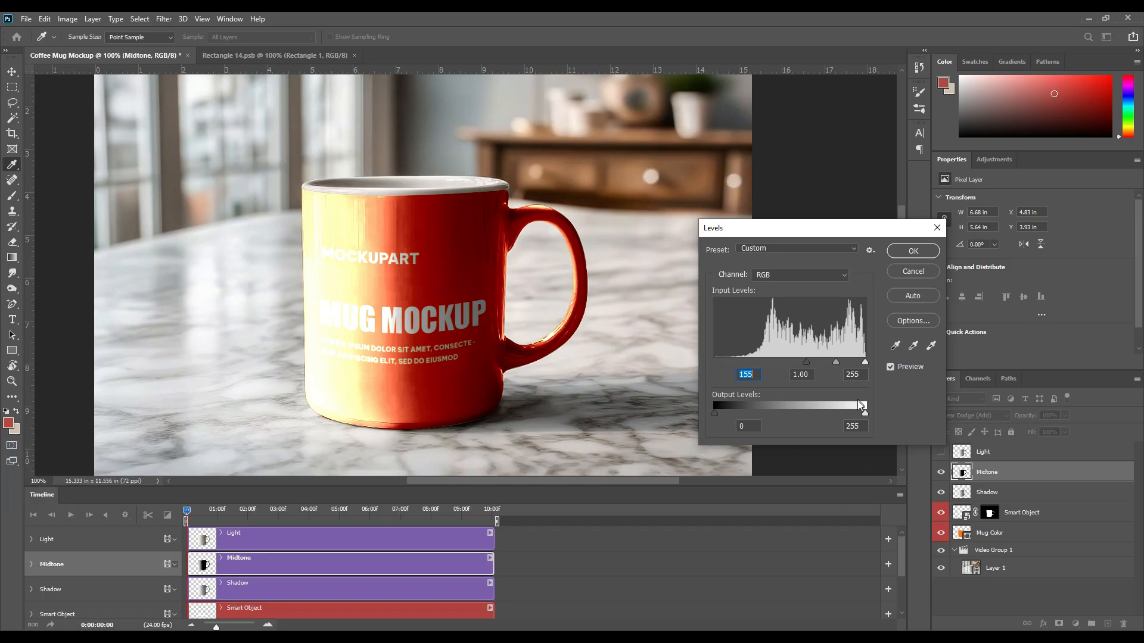
{"action": "left_click_drag", "start_coordinate": [856, 416], "coordinate": [735, 420]}
{"action": "left_click_drag", "start_coordinate": [806, 363], "coordinate": [788, 363]}
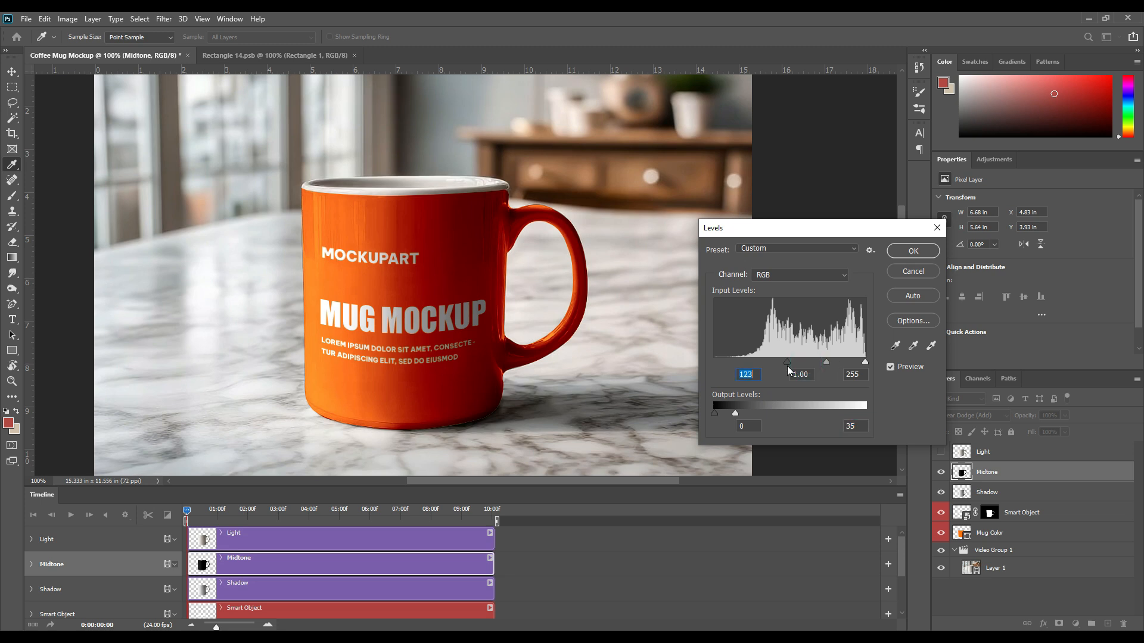
{"action": "mouse_move", "coordinate": [737, 411]}
{"action": "left_mouse_down"}
{"action": "mouse_move", "coordinate": [760, 411]}
{"action": "mouse_move", "coordinate": [742, 413]}
{"action": "left_mouse_up"}
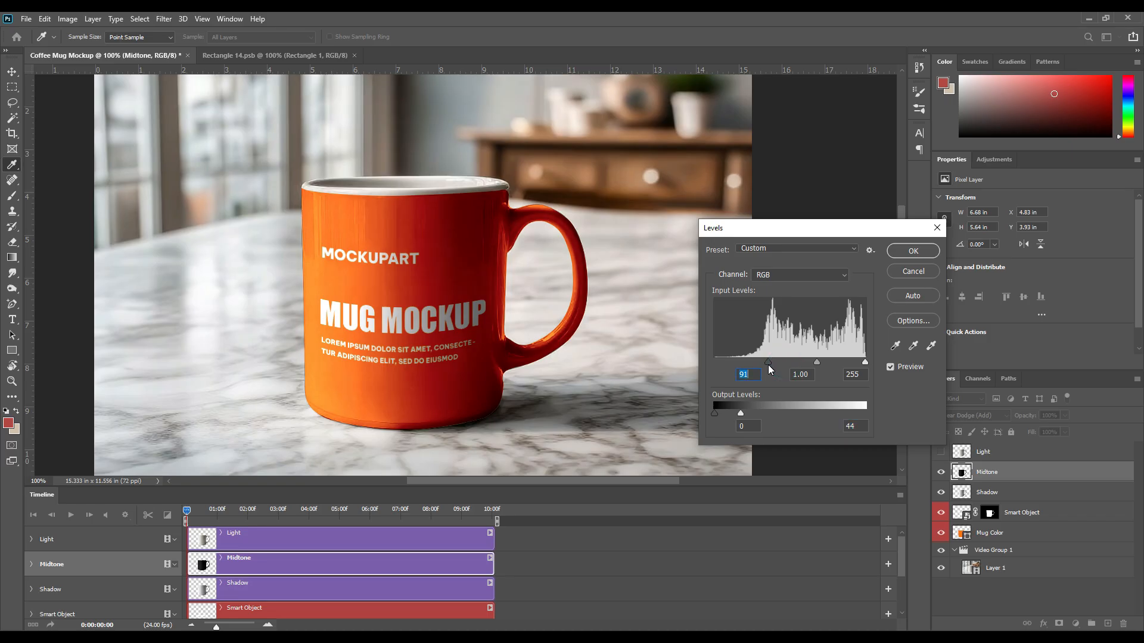
{"action": "left_click_drag", "start_coordinate": [770, 364], "coordinate": [766, 362]}
{"action": "left_click", "coordinate": [913, 250]}
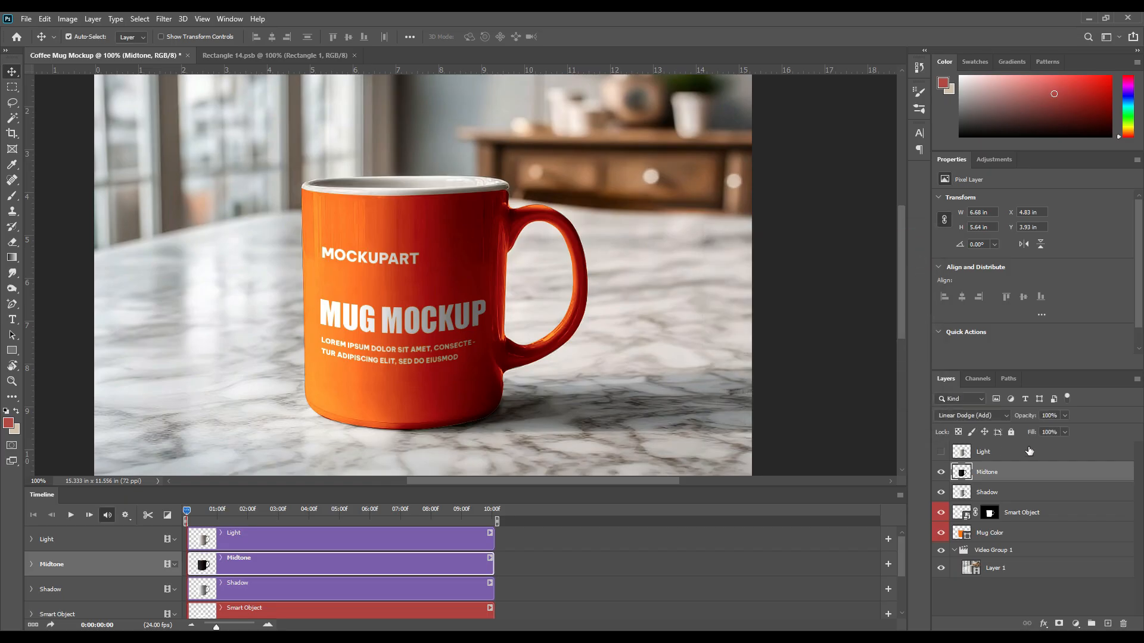
Show the Light layer and set its blend mode to Screen.
{"action": "left_click", "coordinate": [940, 452]}
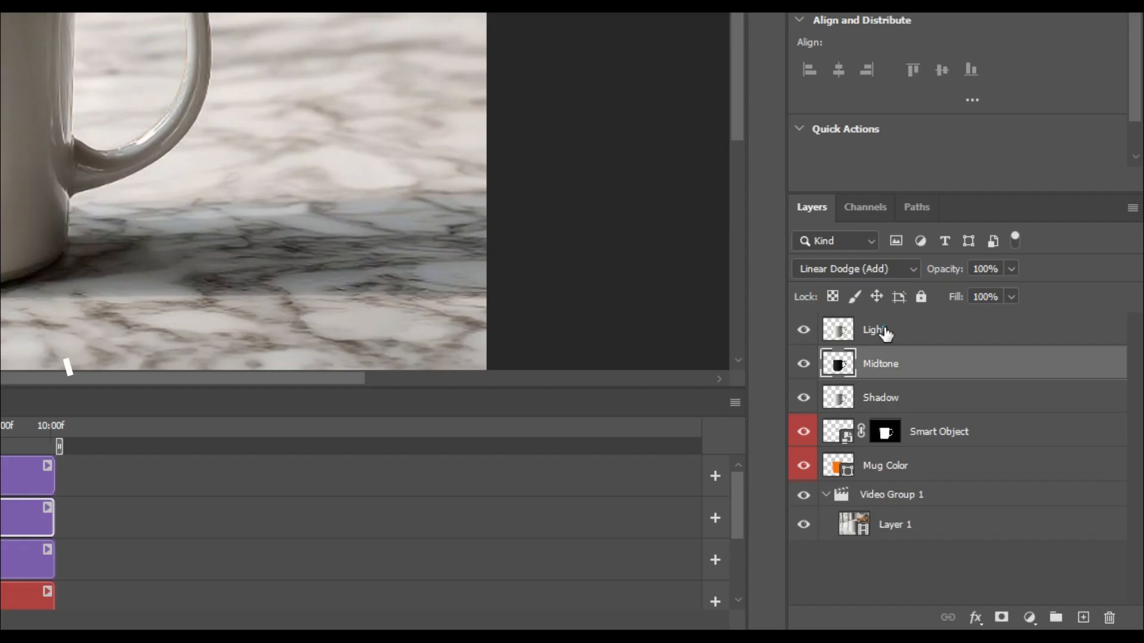
{"action": "left_click", "coordinate": [996, 455]}
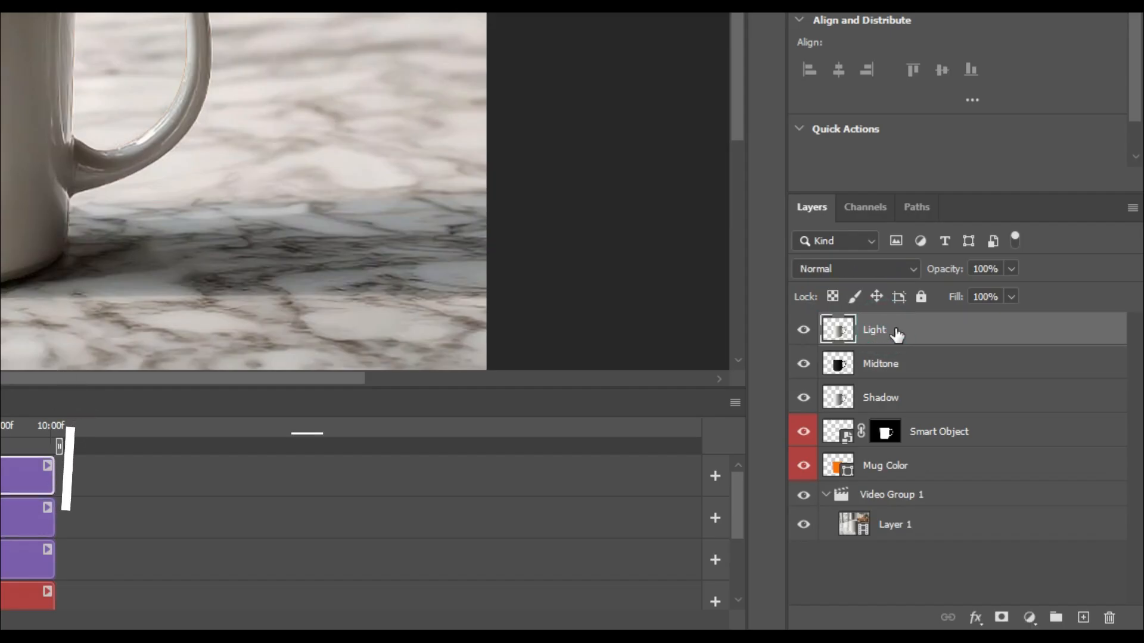
{"action": "left_click", "coordinate": [858, 266]}
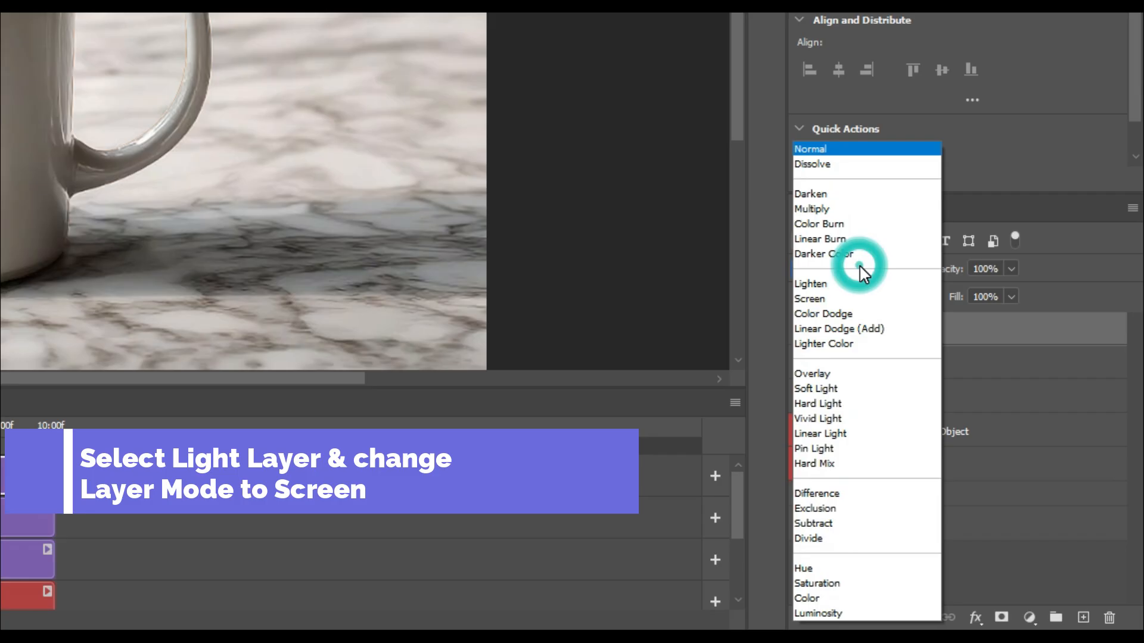
{"action": "left_click", "coordinate": [820, 300]}
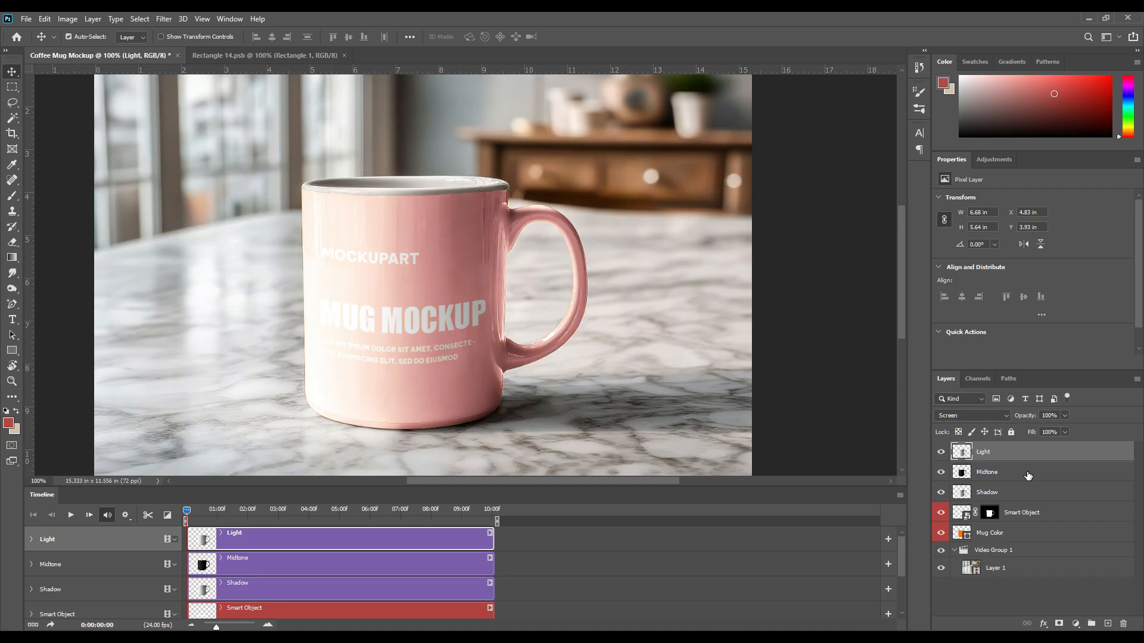
Apply Levels to the Light layer with the input black point at 182 and the output white at 97.
{"action": "key", "text": "ctrl+l"}
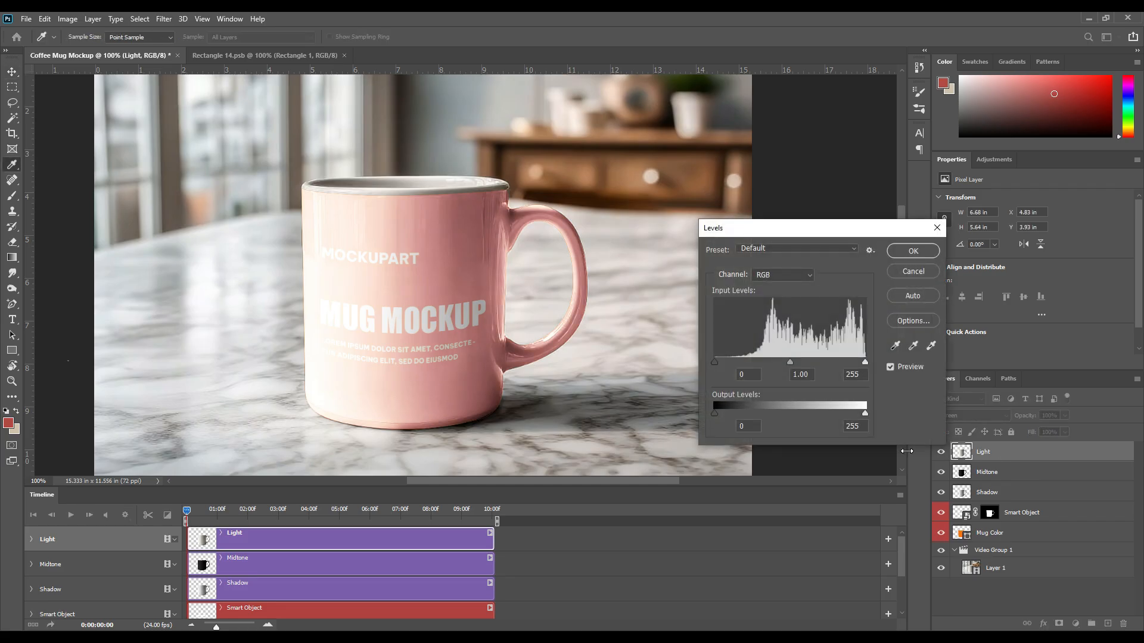
{"action": "left_click_drag", "start_coordinate": [715, 361], "coordinate": [824, 368]}
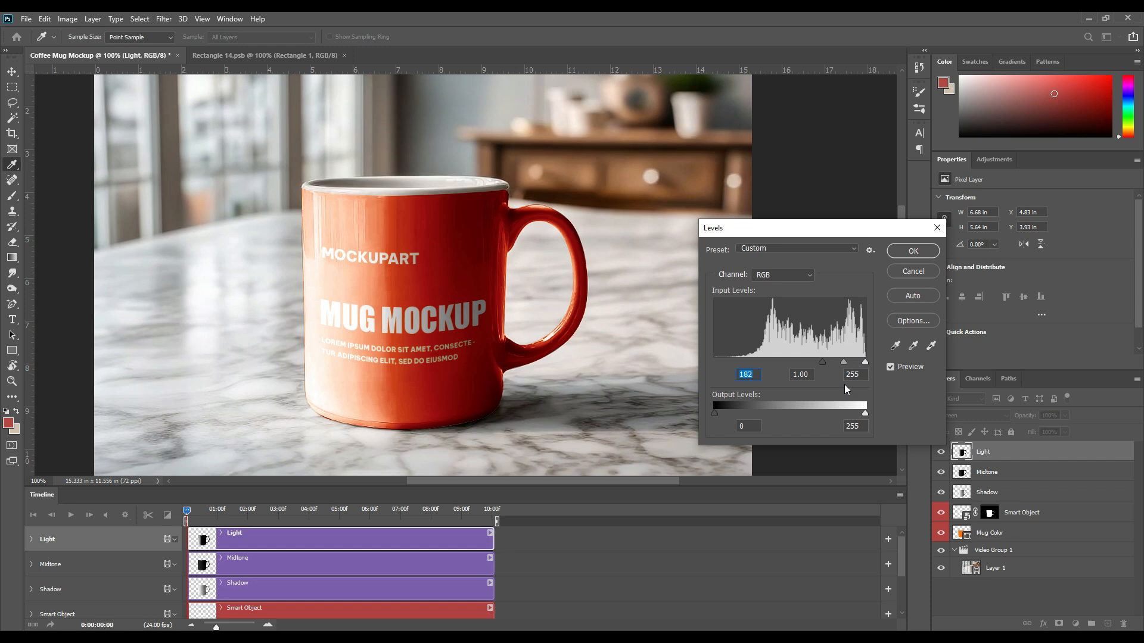
{"action": "left_click_drag", "start_coordinate": [865, 413], "coordinate": [772, 413]}
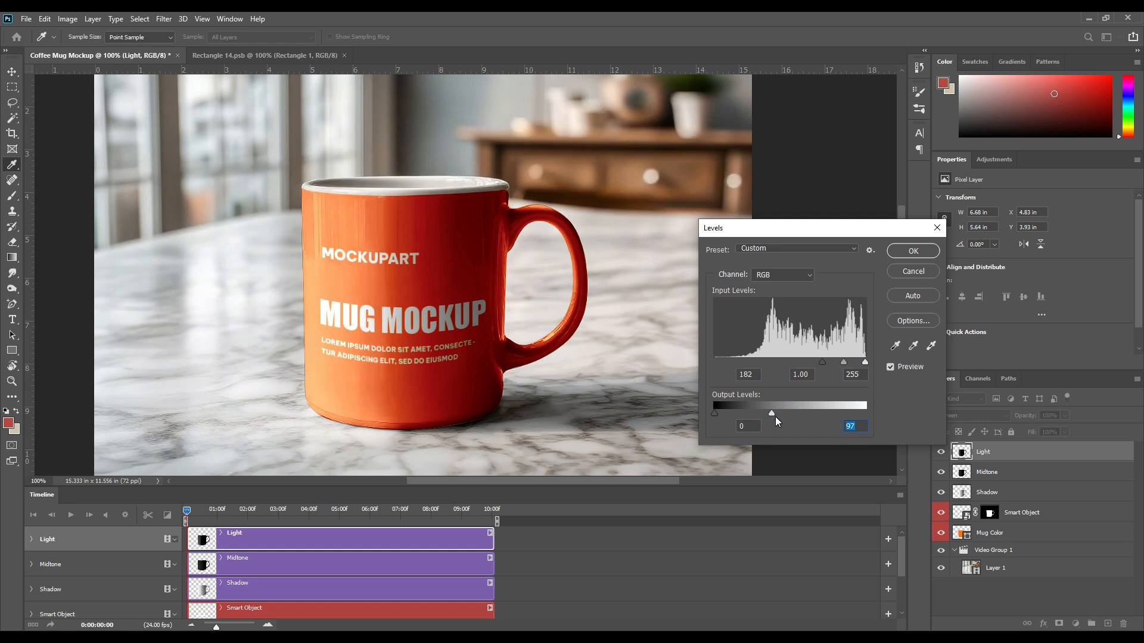
{"action": "left_click", "coordinate": [910, 247]}
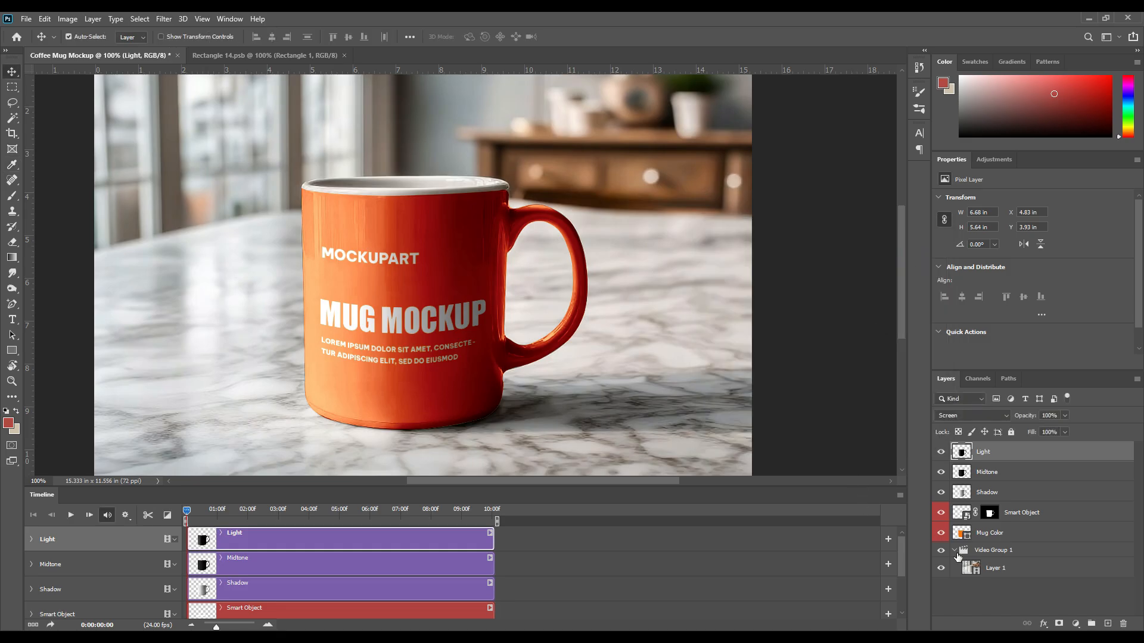
Reduce the Shadow layer's fill to 63%.
{"action": "left_click", "coordinate": [988, 532]}
{"action": "left_click", "coordinate": [993, 492]}
{"action": "left_click", "coordinate": [1032, 432]}
{"action": "mouse_move", "coordinate": [1032, 431]}
{"action": "left_mouse_down"}
{"action": "mouse_move", "coordinate": [1020, 431]}
{"action": "mouse_move", "coordinate": [1030, 436]}
{"action": "left_mouse_up"}
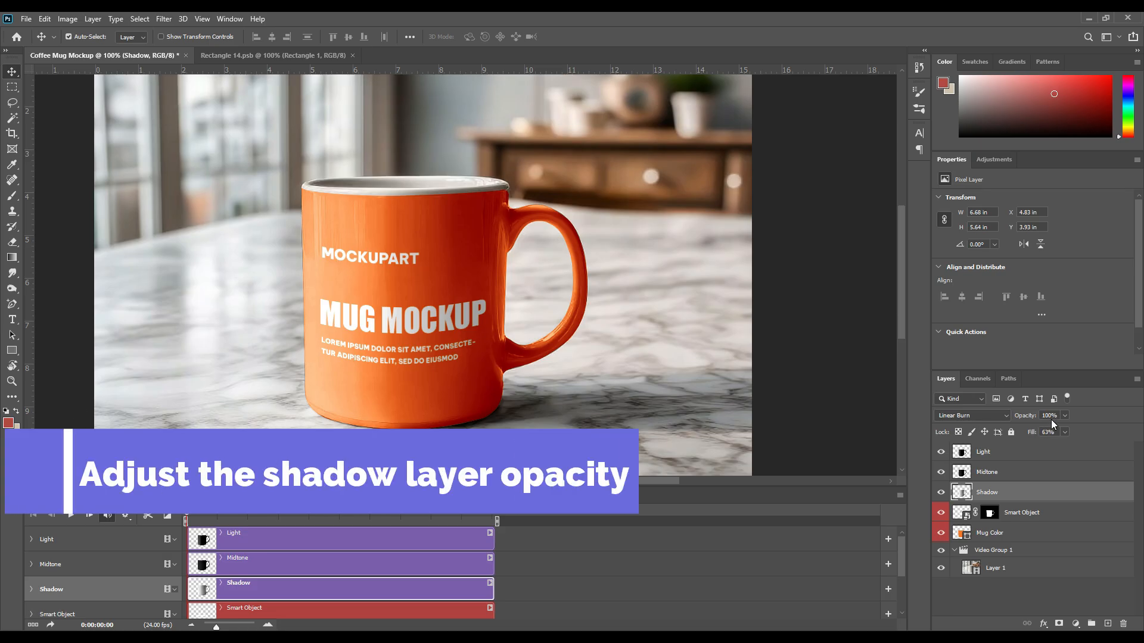
Deselect all layers and play the timeline to preview the finished mug animation.
{"action": "left_click", "coordinate": [12, 71]}
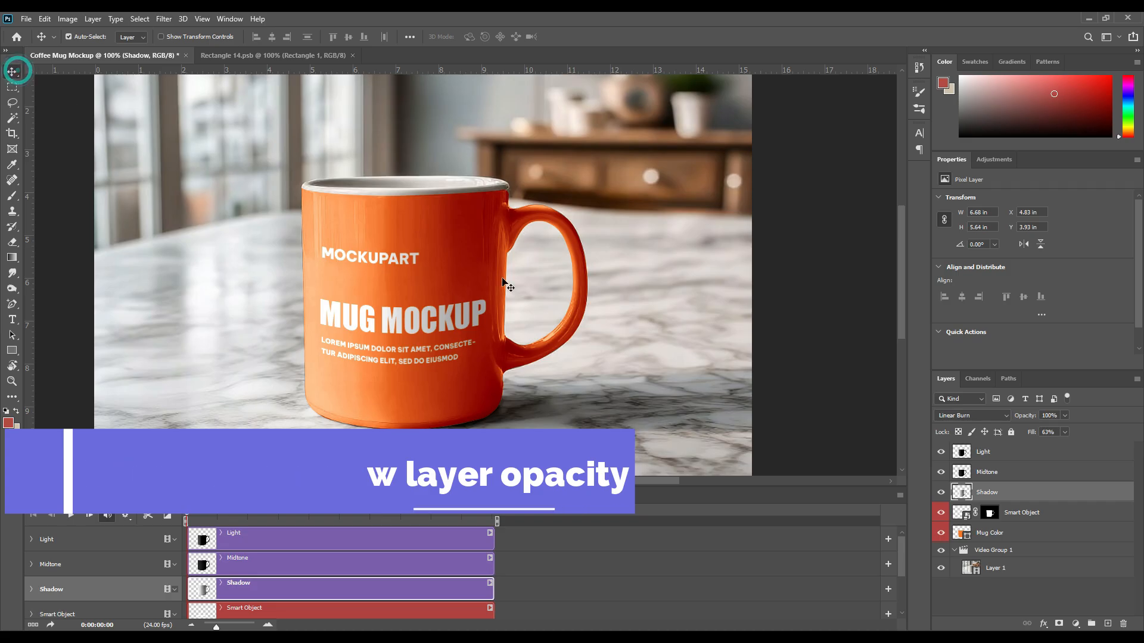
{"action": "left_click", "coordinate": [982, 595]}
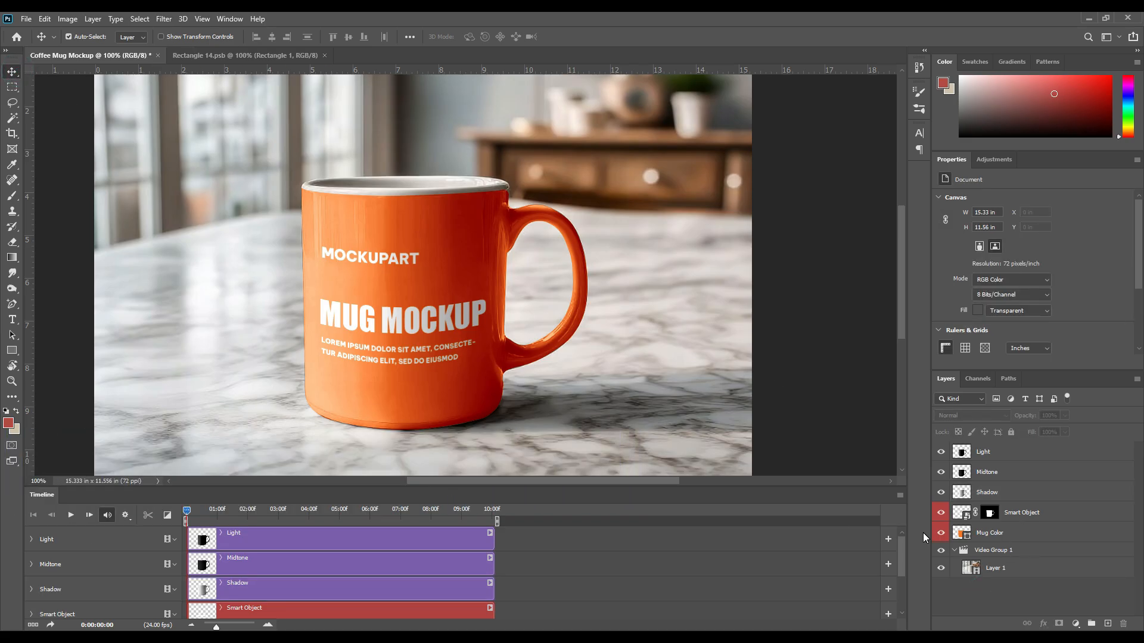
{"action": "left_click", "coordinate": [69, 518]}
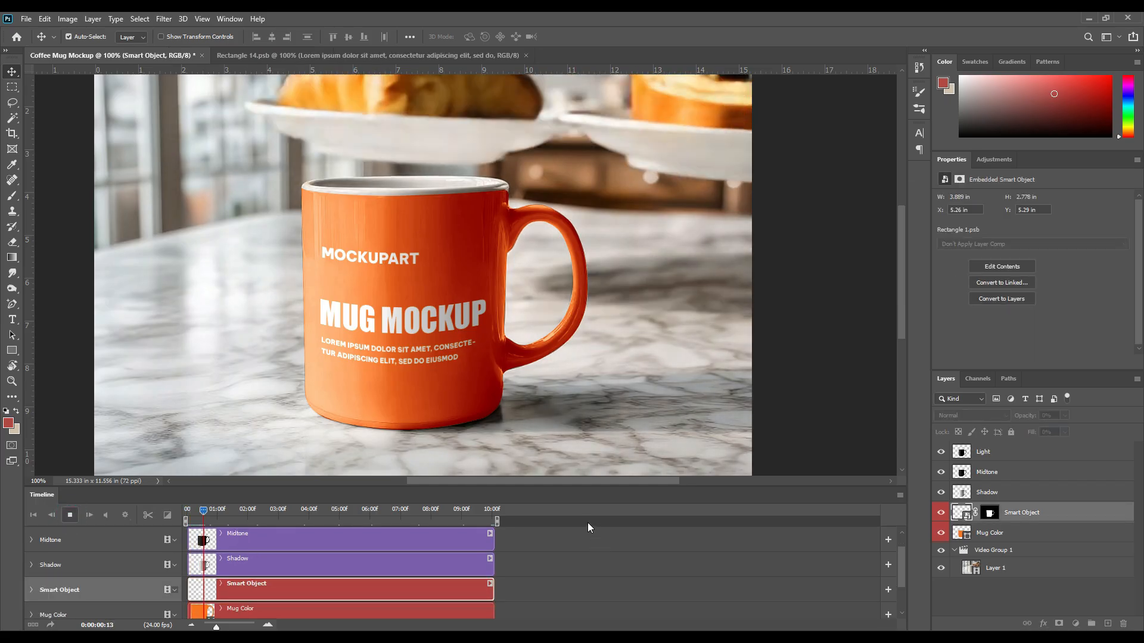